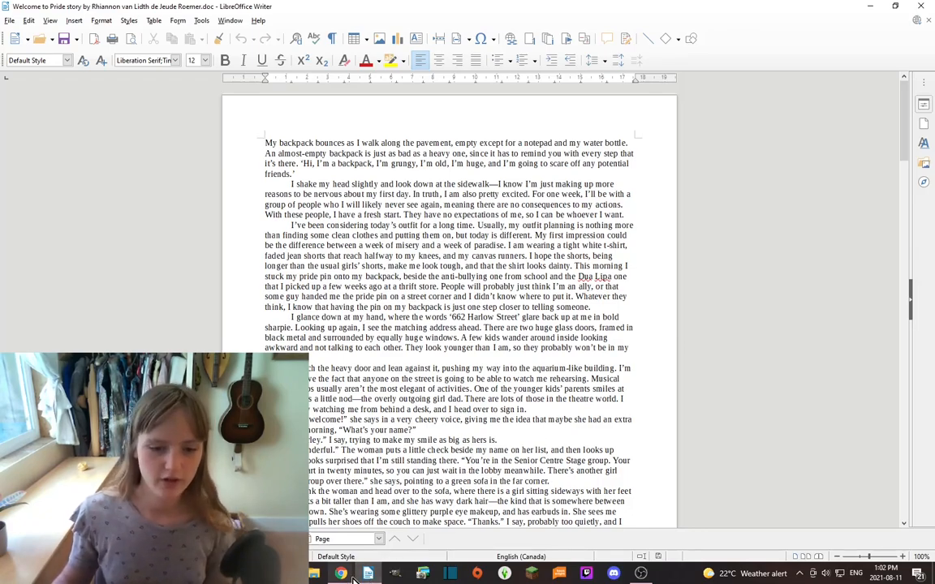
Switch to Chrome and open the blurb.ca website
mouse_move(340, 573)
left_click(361, 521)
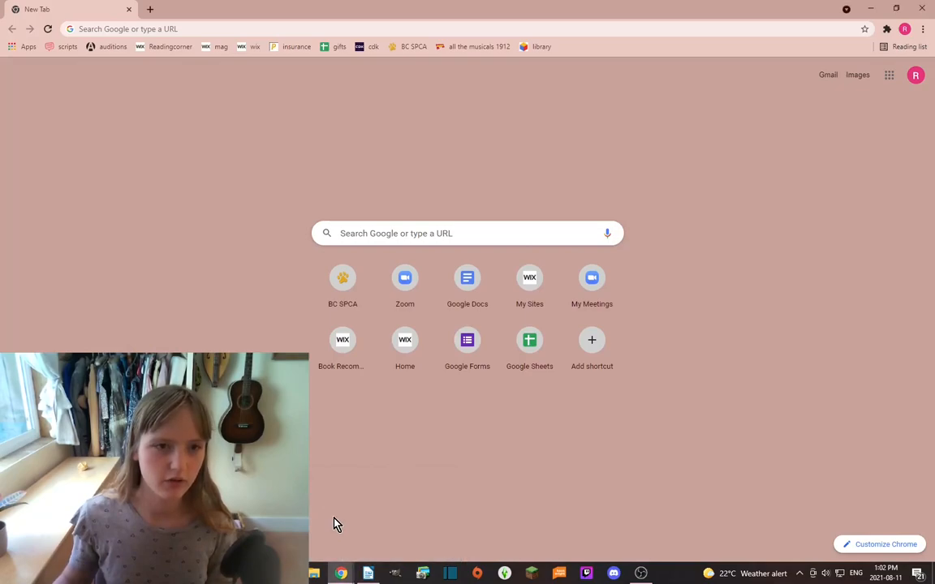
left_click(192, 28)
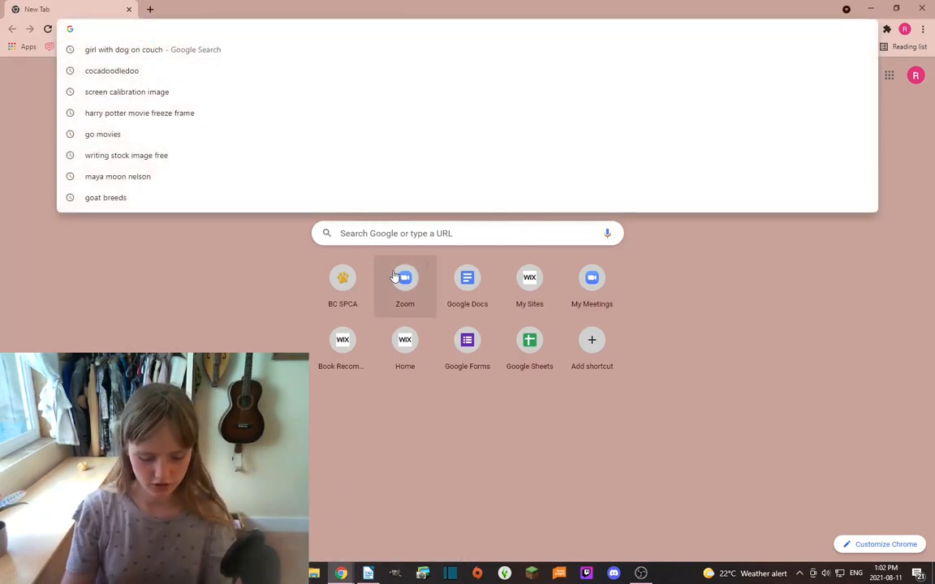
type("blurb.ca")
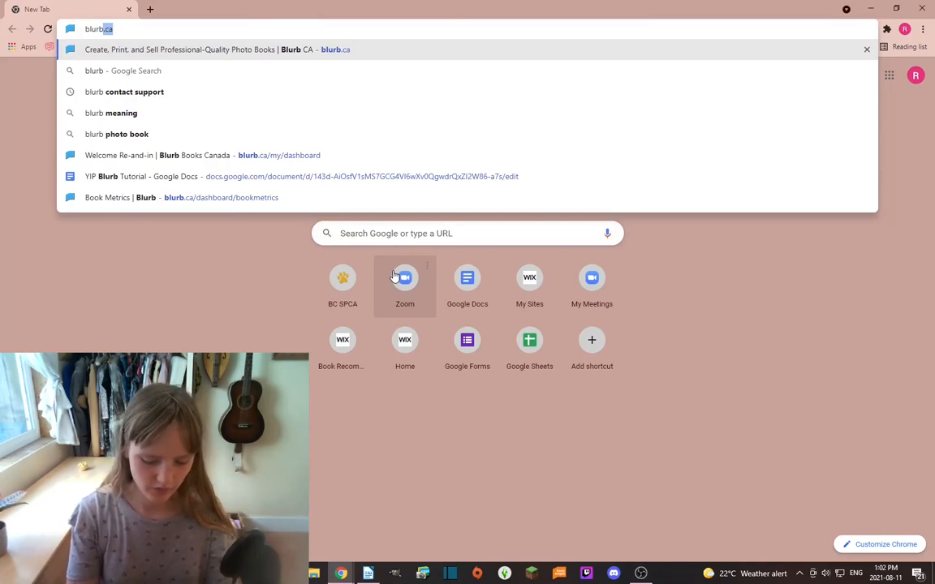
key("Return")
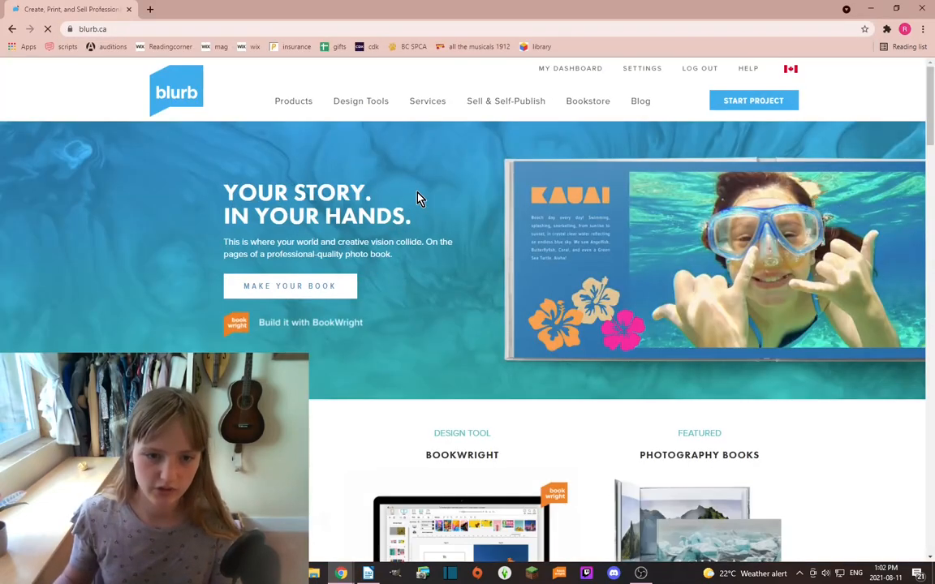
Go through Blurb's Sell & Self-Publish page to the project options and choose to create a trade book with the free tool
mouse_move(345, 112)
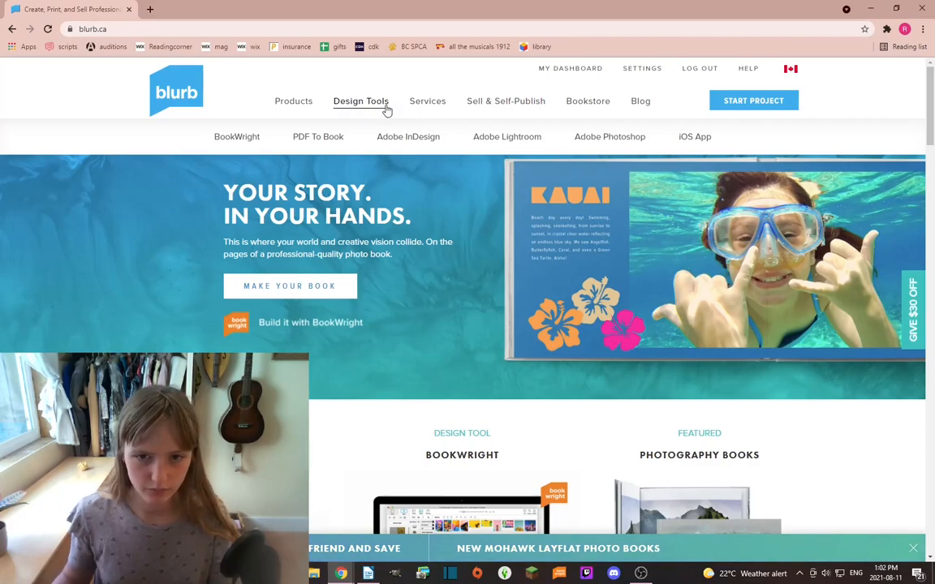
left_click(503, 106)
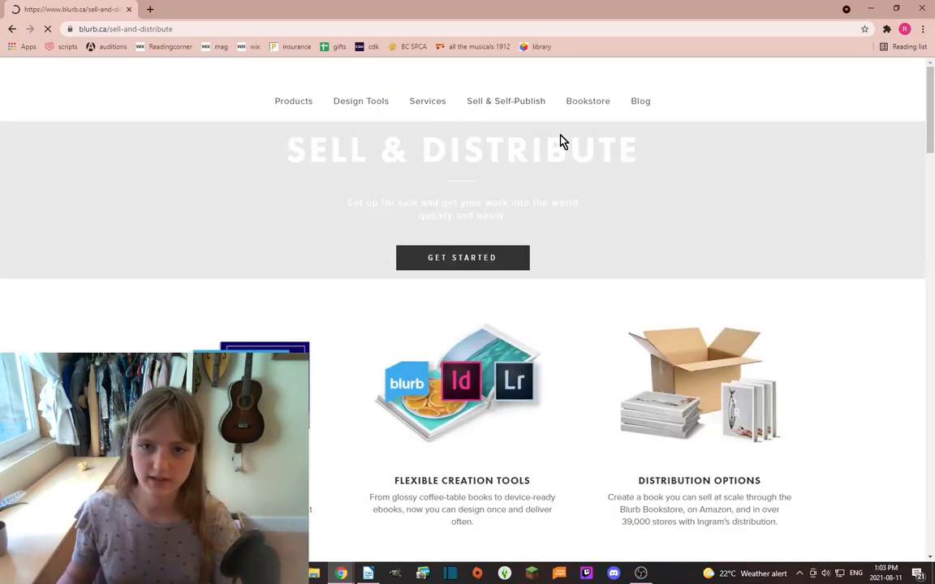
scroll(927, 146, "down", 15)
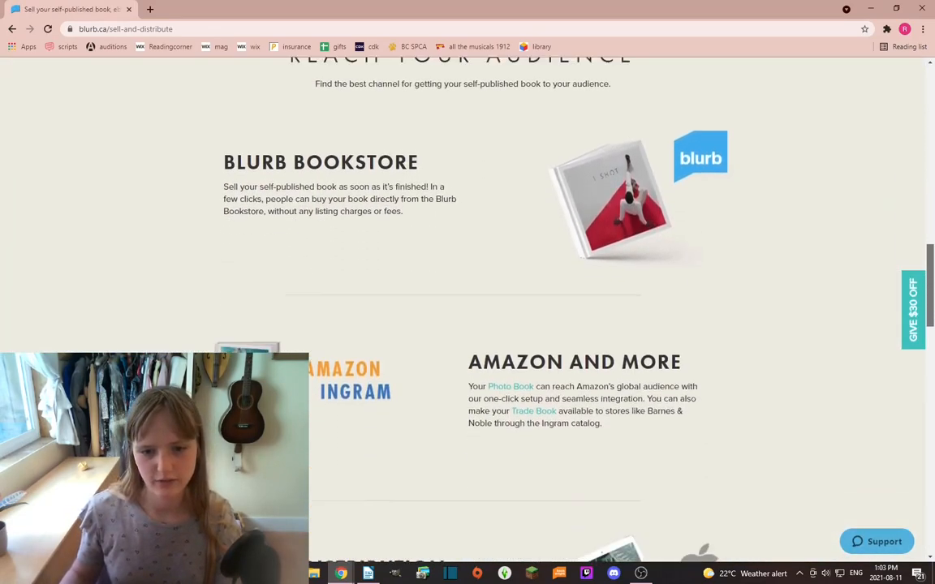
scroll(930, 481, "down", 15)
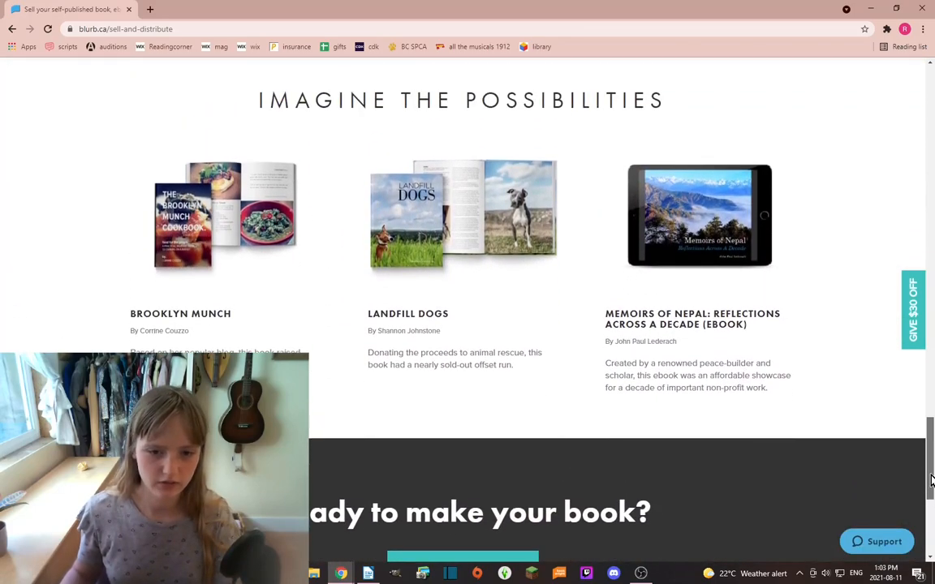
left_click(511, 509)
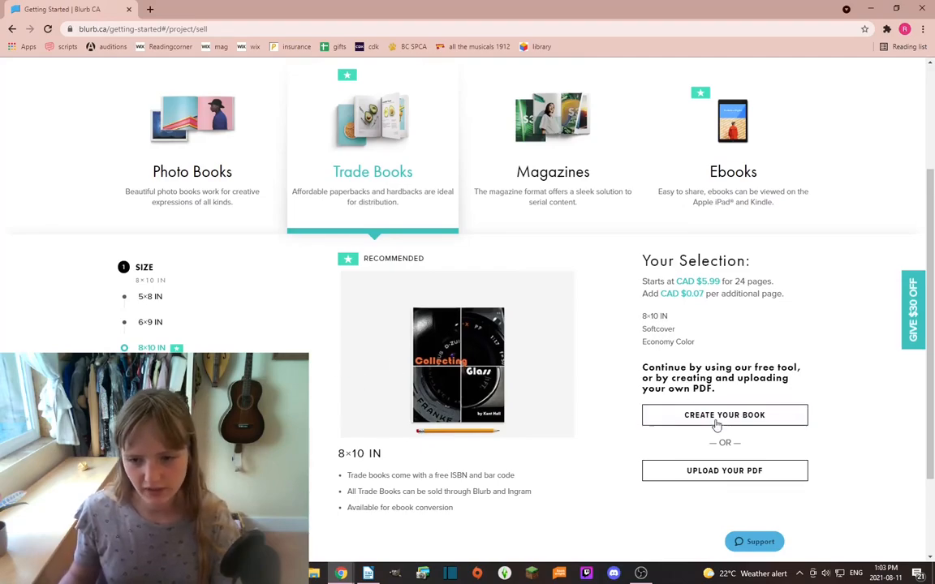
left_click(718, 417)
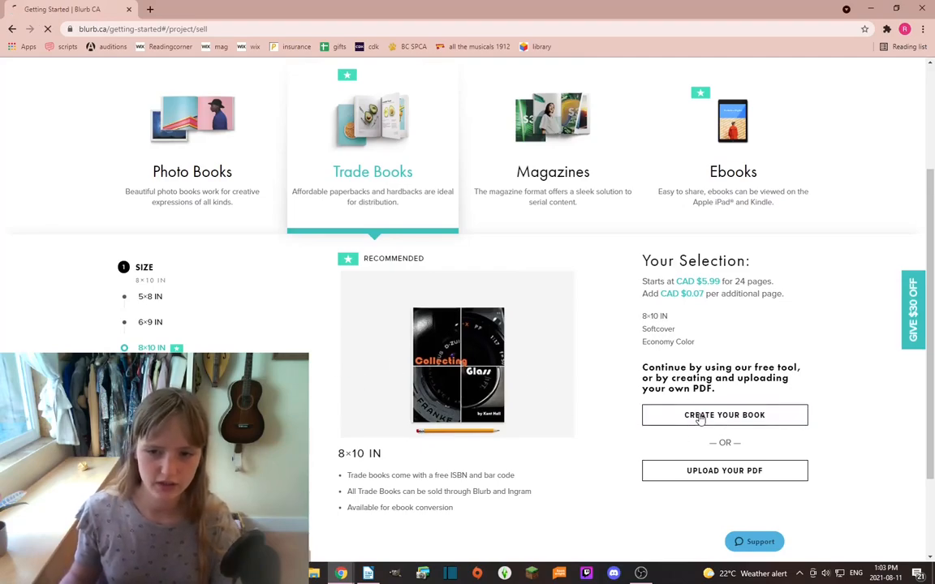
Look over the BookWright product page and get started with the free software
scroll(578, 403, "down", 3)
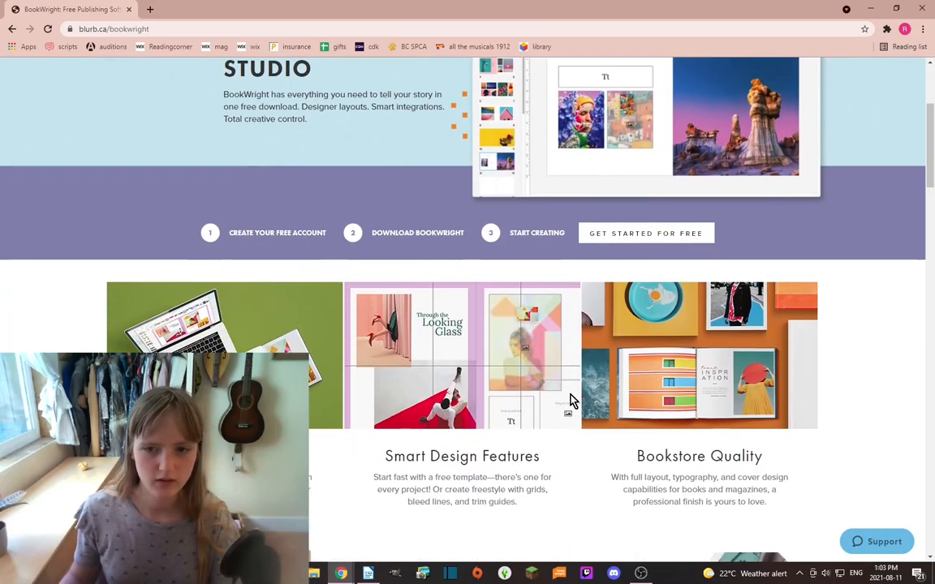
scroll(553, 313, "down", 5)
scroll(555, 317, "up", 6)
left_click(651, 292)
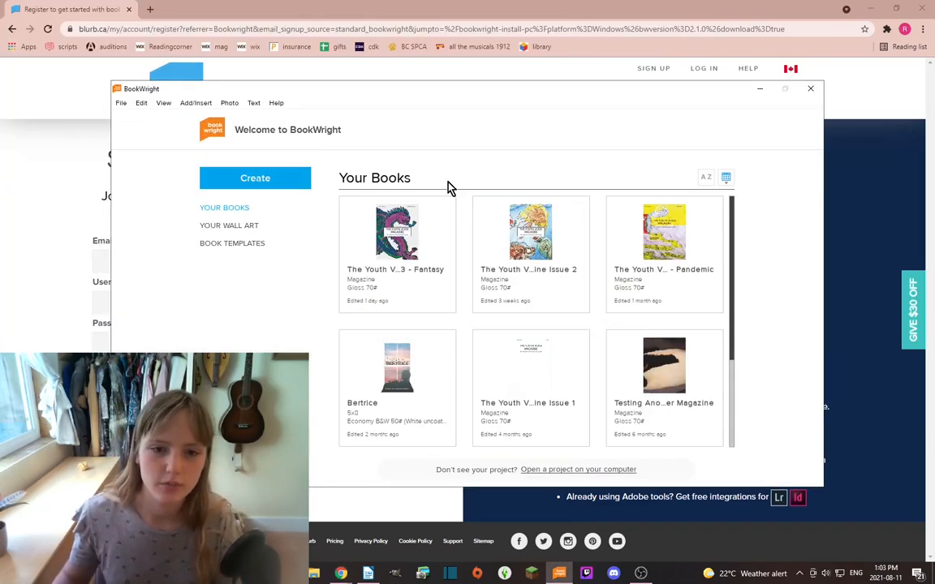
In the BookWright app, create a Pro Design project using the 5x8 in trade book format
left_click(252, 179)
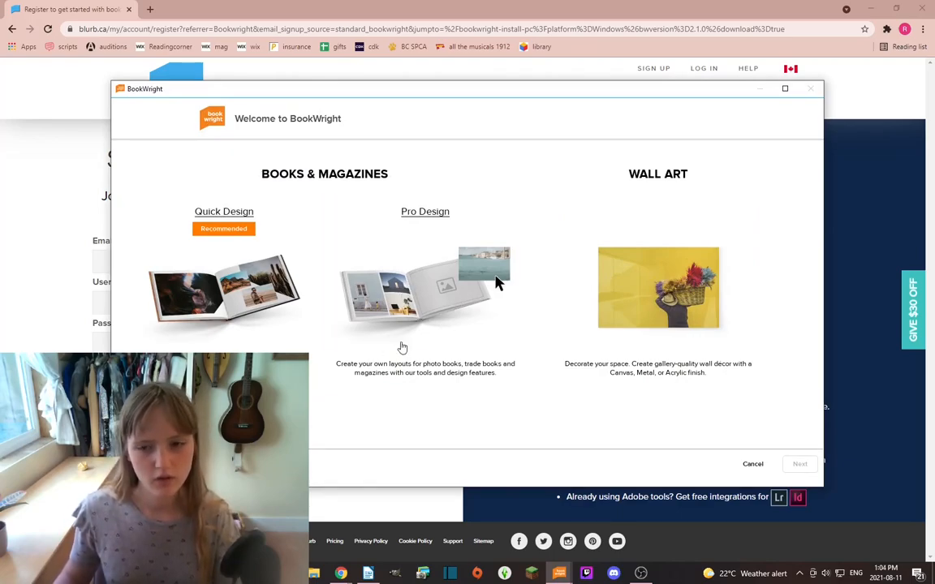
left_click(373, 284)
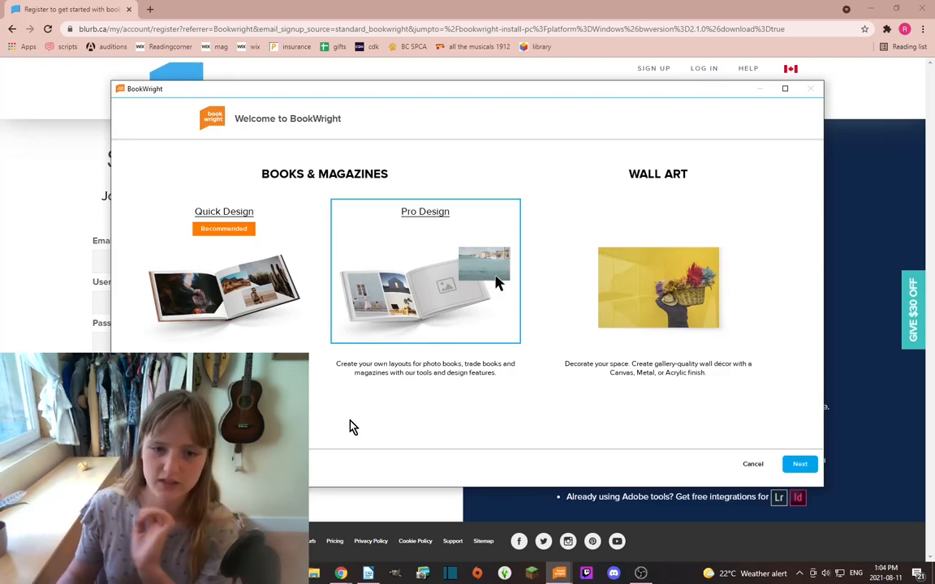
left_click(802, 465)
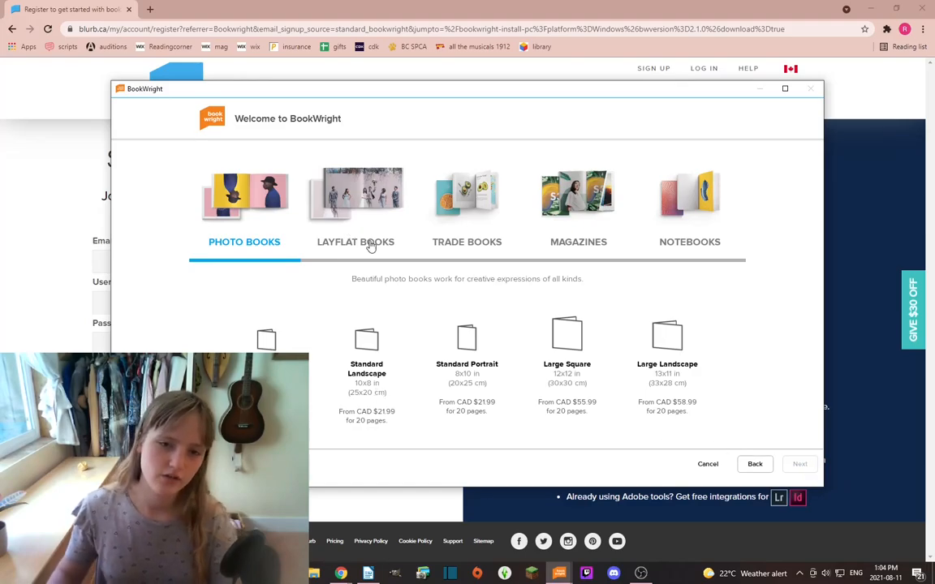
left_click(465, 233)
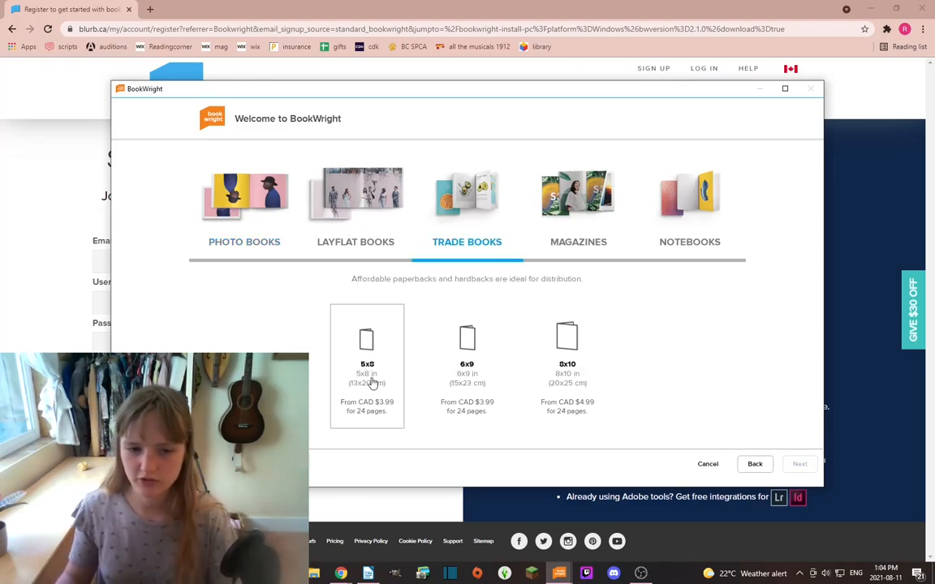
left_click(373, 389)
left_click(799, 464)
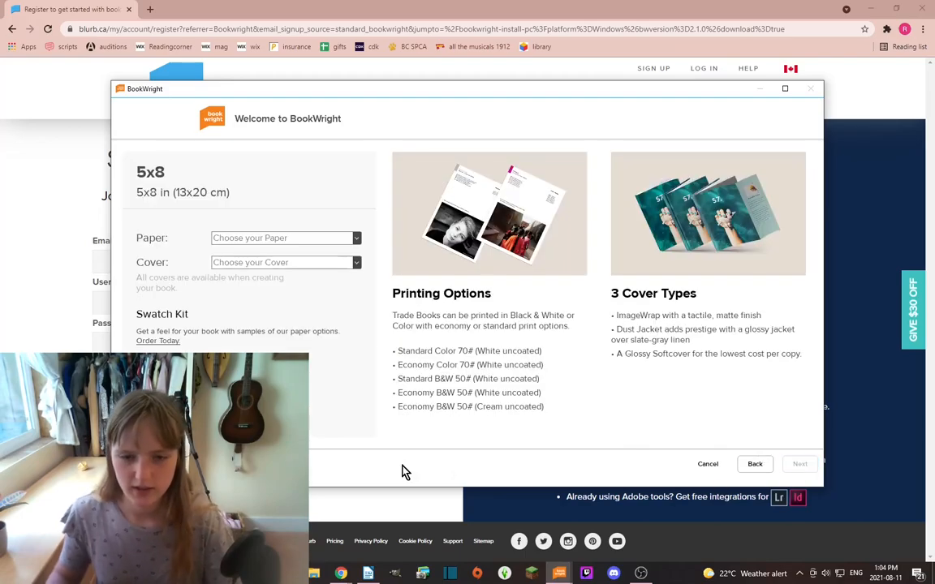
Set the book's paper to Economy Color 70# (White uncoated) and its cover to Softcover, and continue to the project details
left_click(342, 240)
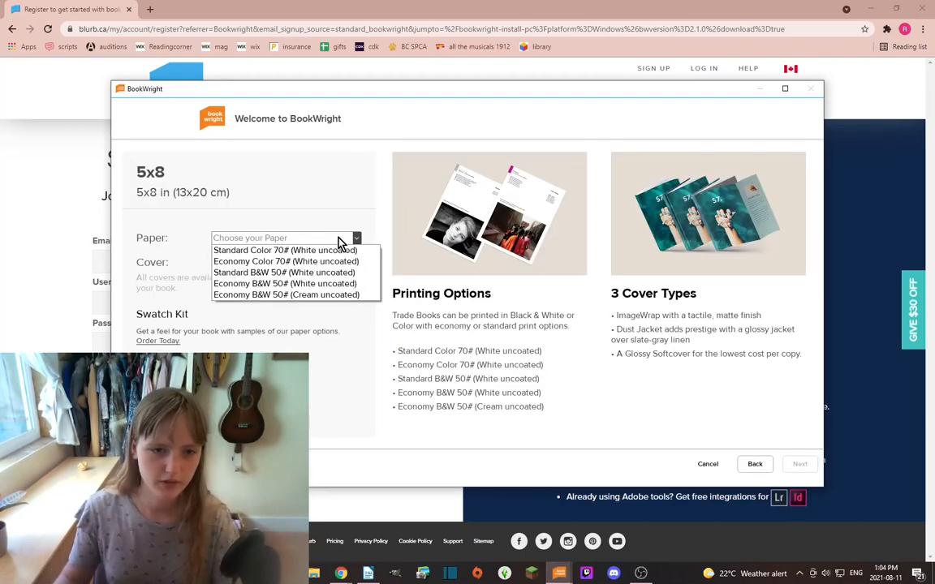
left_click(302, 262)
left_click(302, 262)
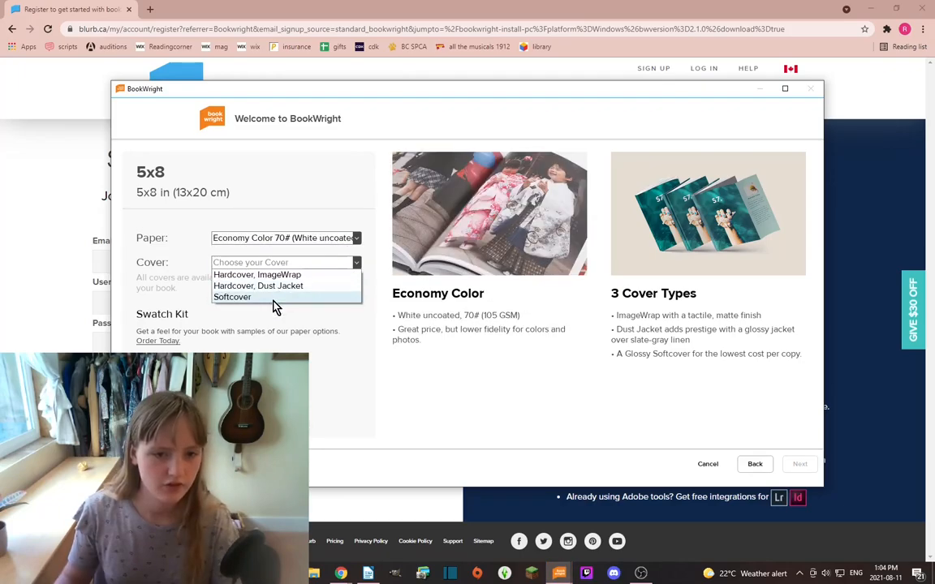
left_click(272, 298)
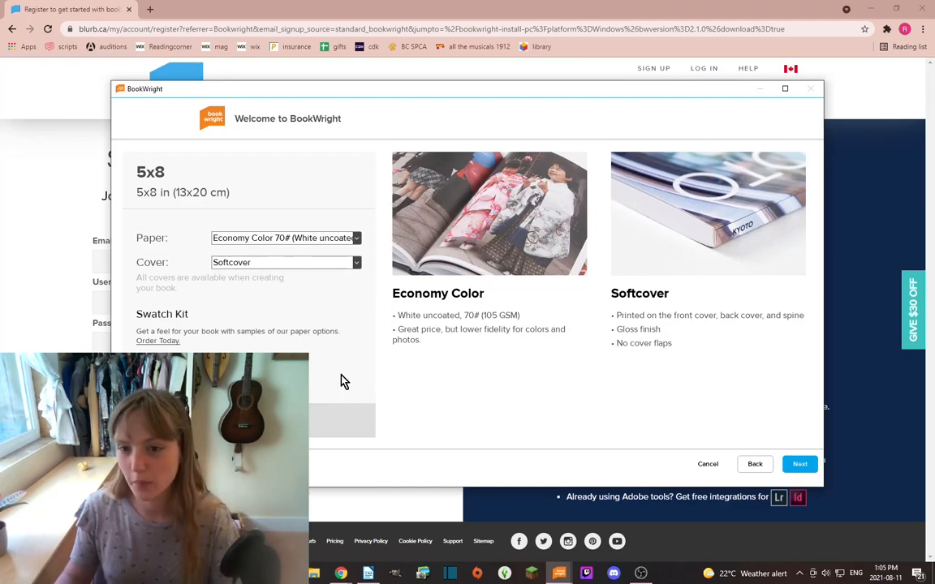
left_click(357, 241)
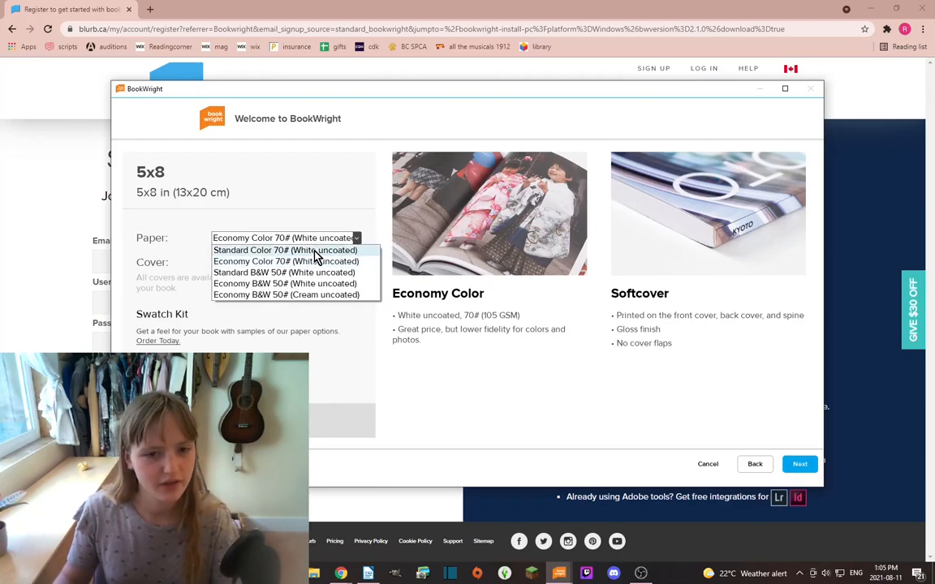
left_click(313, 261)
left_click(799, 464)
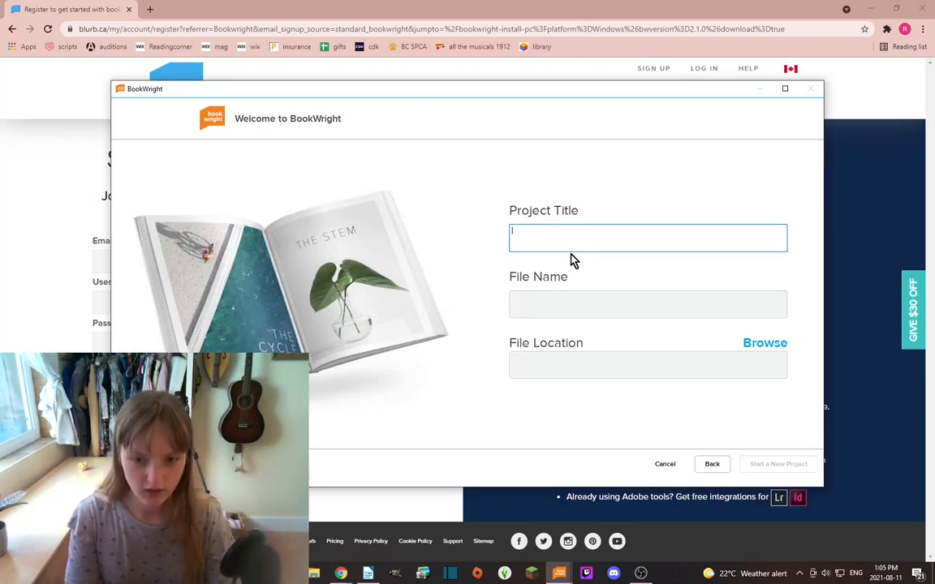
Title the project My Book, start it, and dismiss the photo upload prompt
type("My Book")
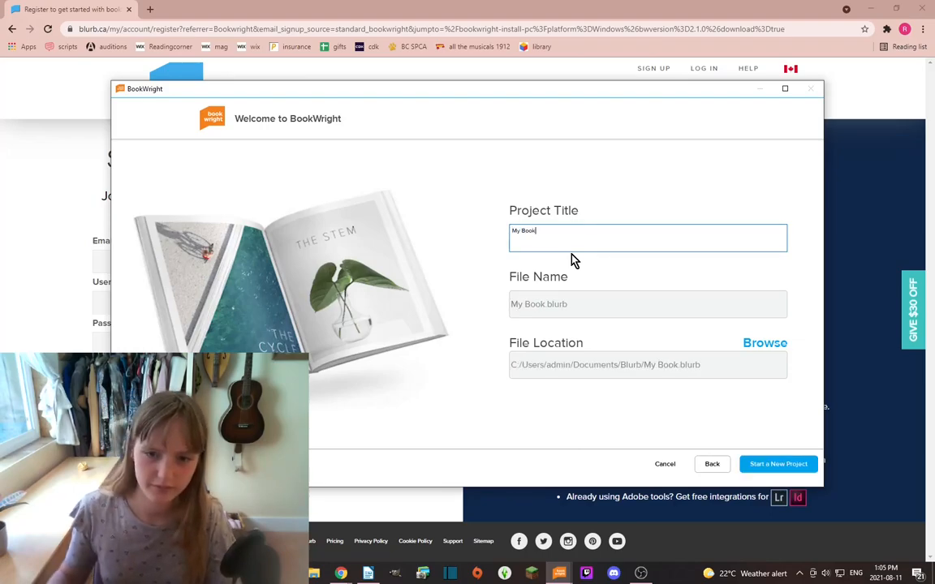
left_click(772, 464)
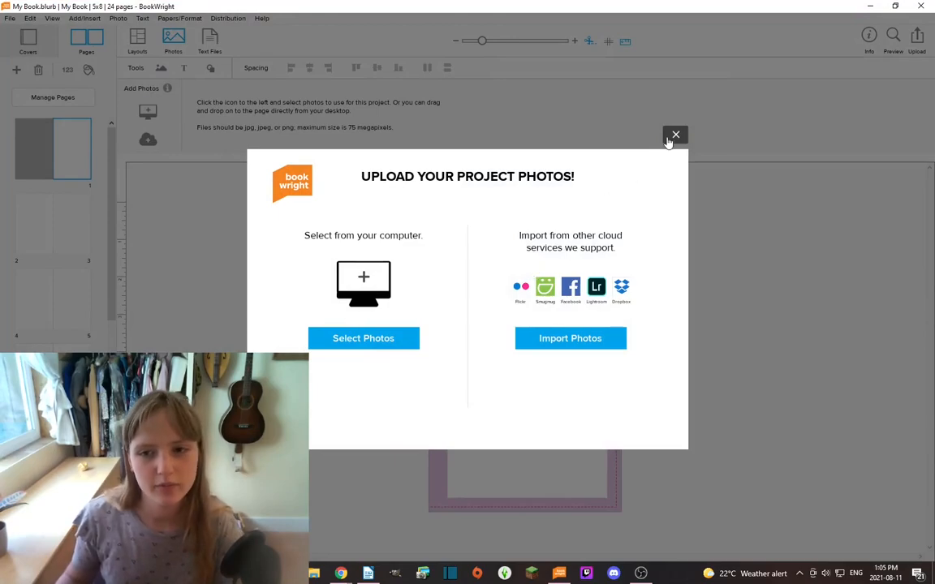
left_click(675, 135)
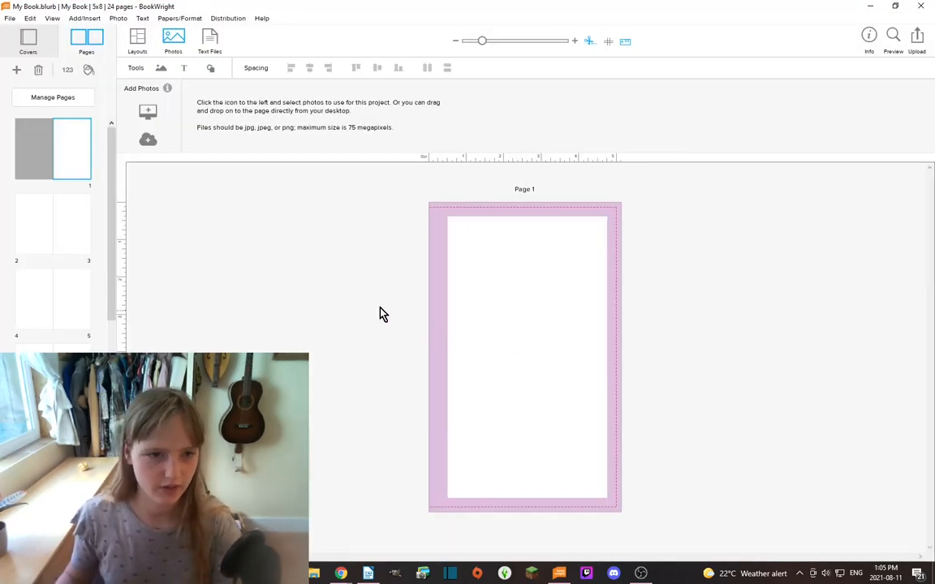
Filter the layouts to Text and apply the single large text box layout to page 1
scroll(66, 184, "down", 6)
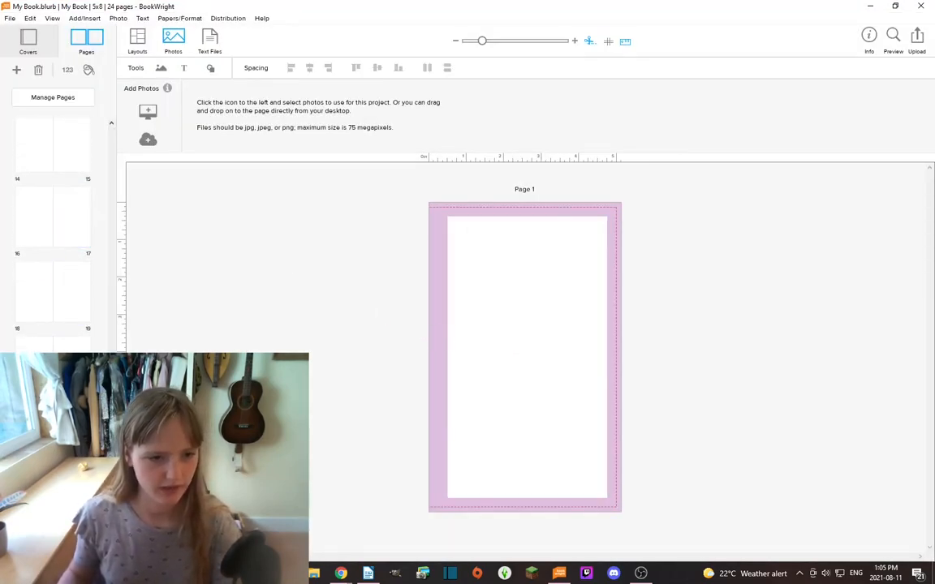
scroll(53, 219, "up", 6)
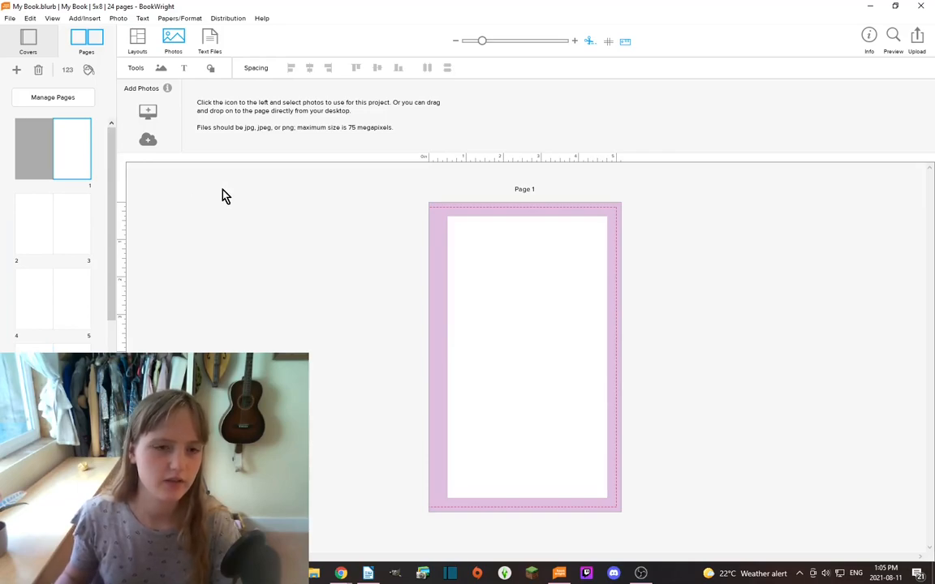
left_click(138, 41)
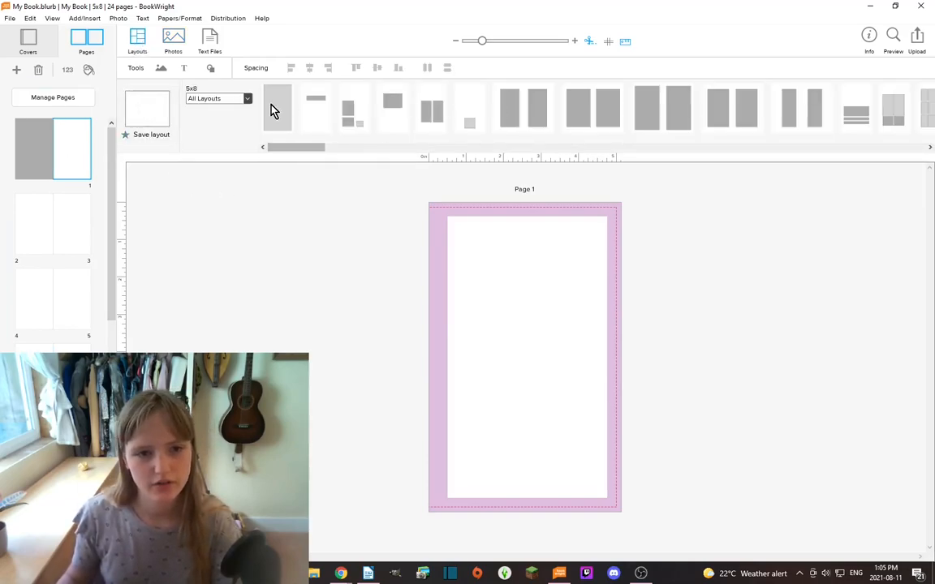
left_click(243, 98)
left_click(210, 184)
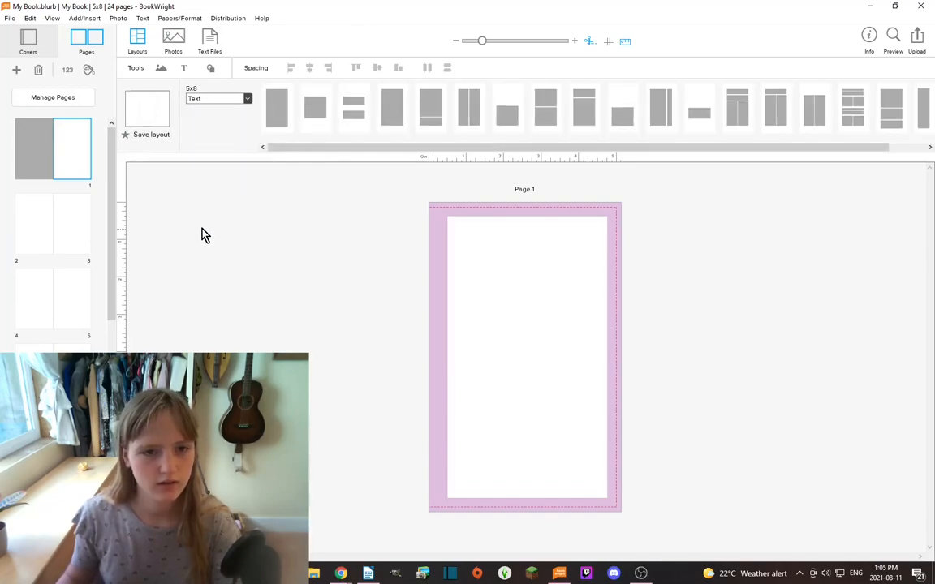
left_click(273, 118)
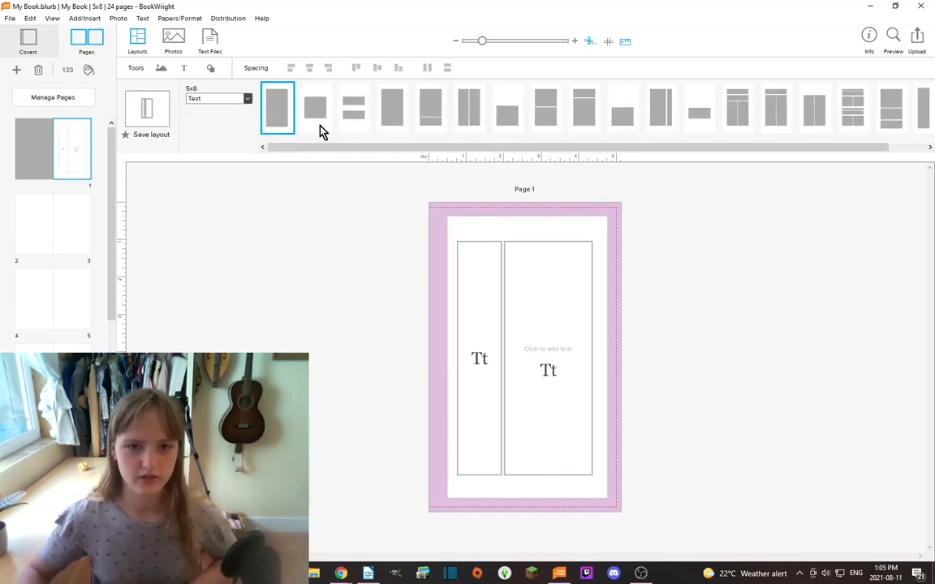
left_click(398, 111)
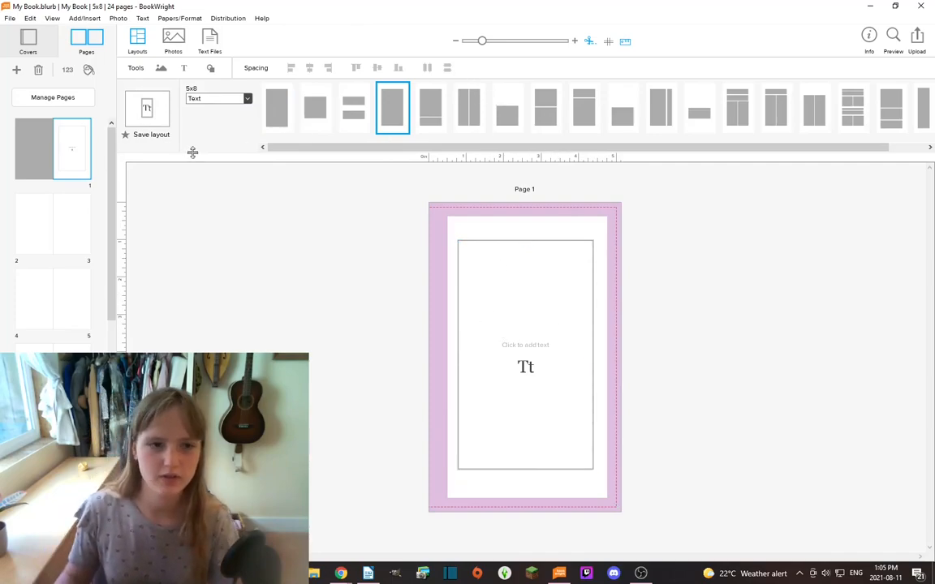
Select all pages from page 2 to the end and apply the same single text box layout to them
left_click(22, 233)
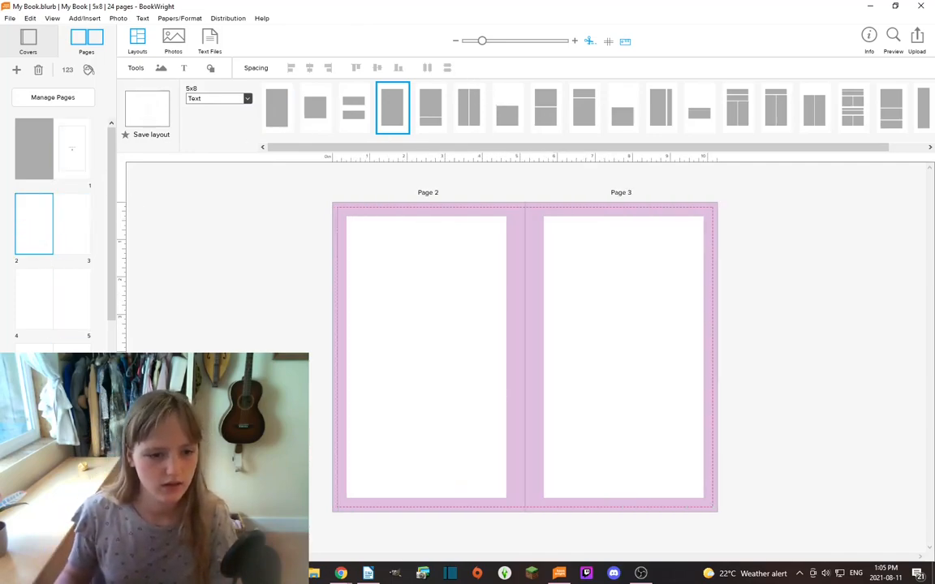
scroll(53, 227, "down", 8)
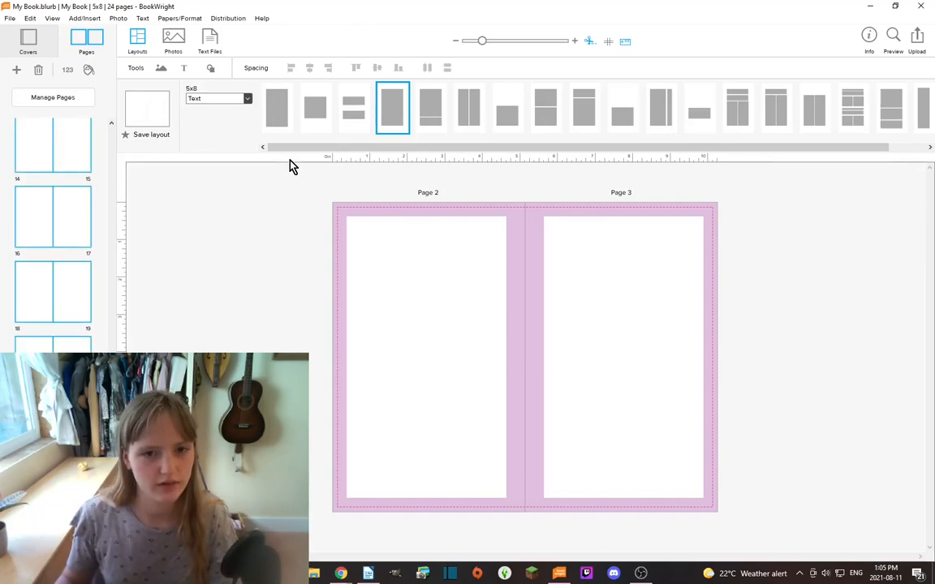
left_click(390, 129, "shift")
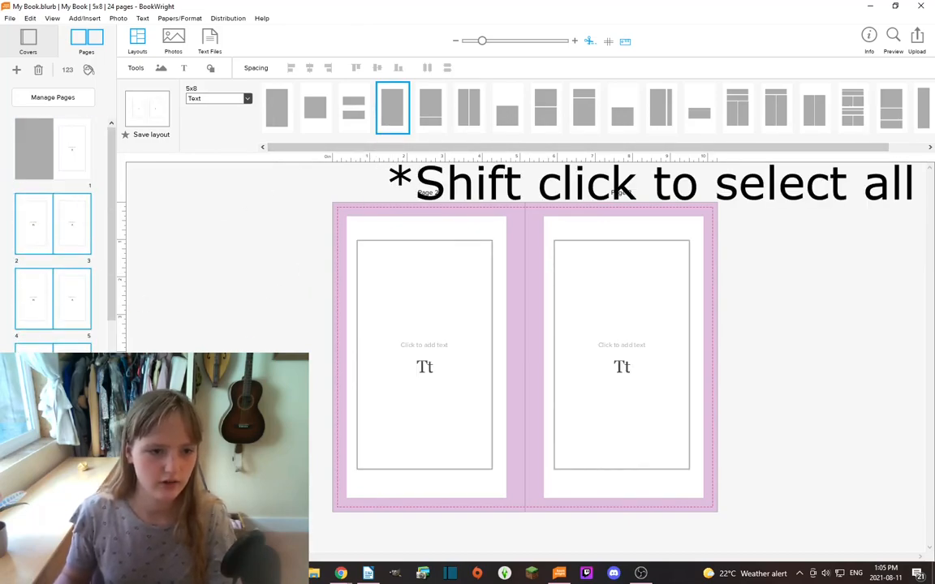
Delete the large text box from page 1 and apply the layout with two short stacked text boxes
left_click(71, 156)
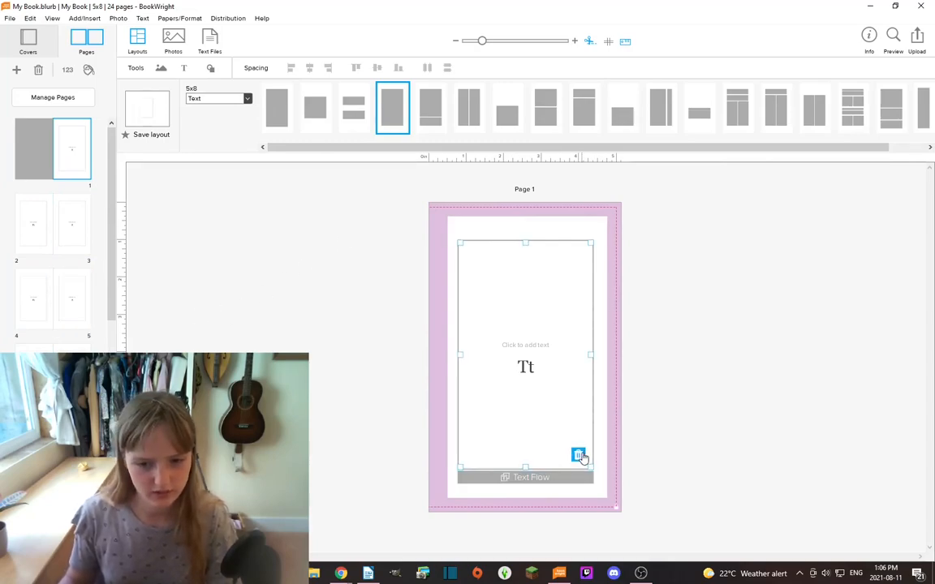
left_click(577, 452)
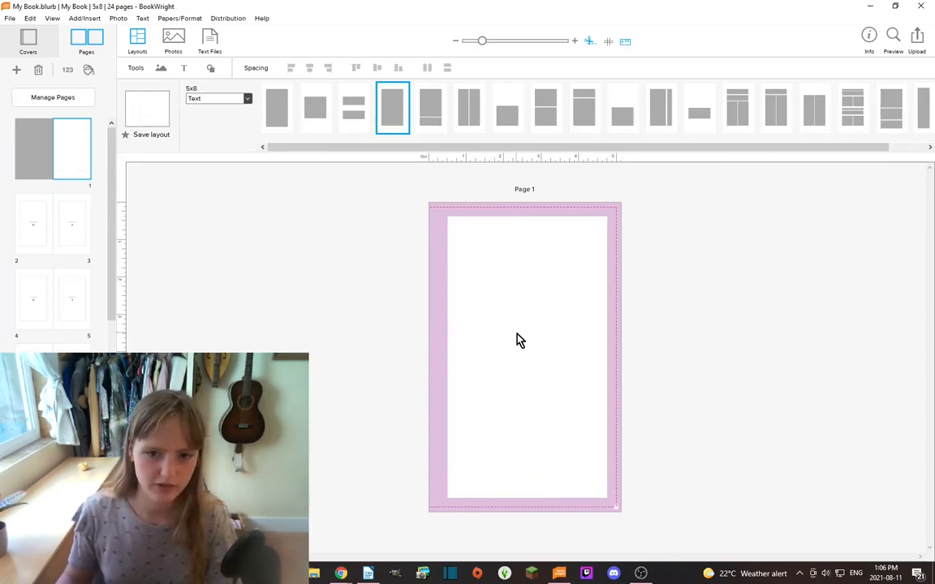
left_click(358, 114)
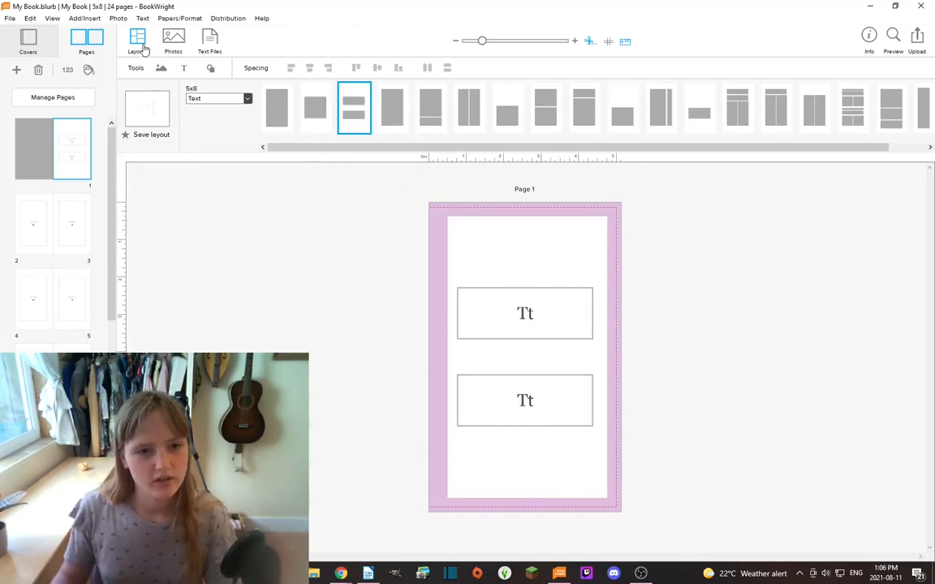
Enter the title "My Book" in the upper text box on page 1 and centre it horizontally
left_click(471, 321)
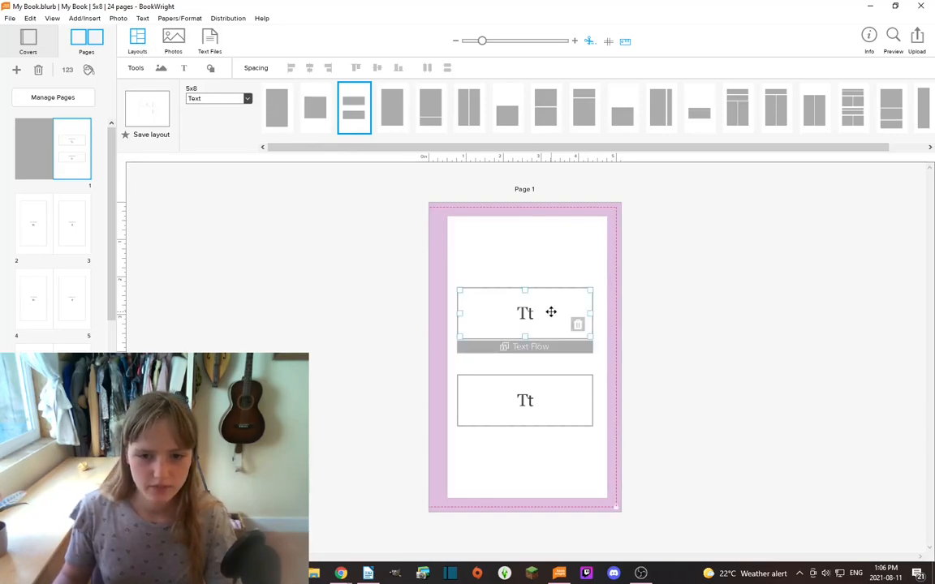
left_click(551, 311)
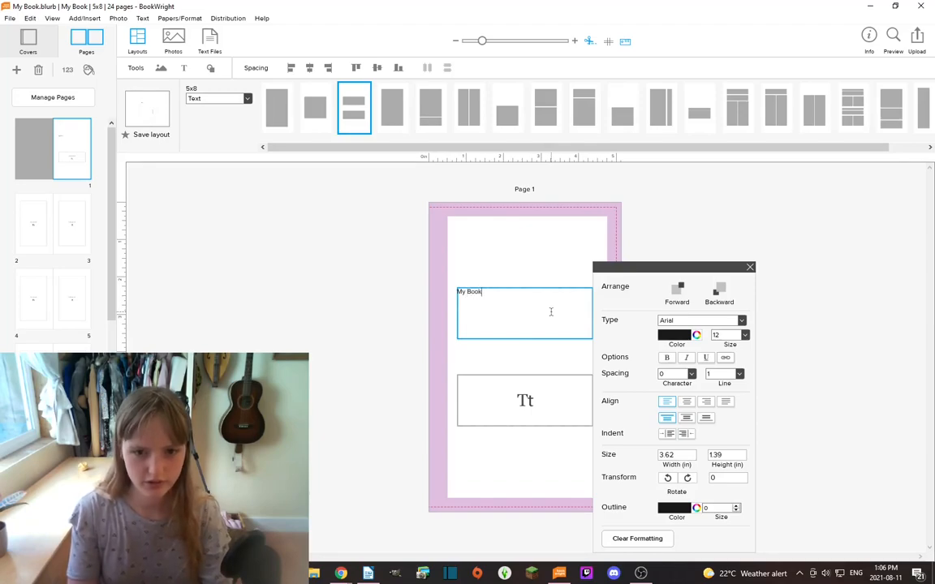
key("ctrl+a")
left_click(687, 401)
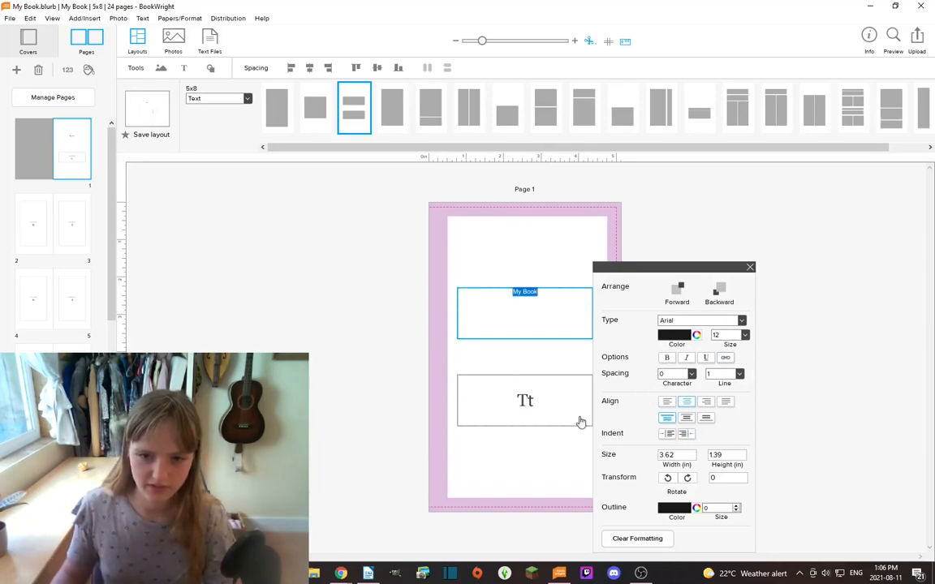
Try the page 1 title at size 26 in the English Script font
left_click(744, 335)
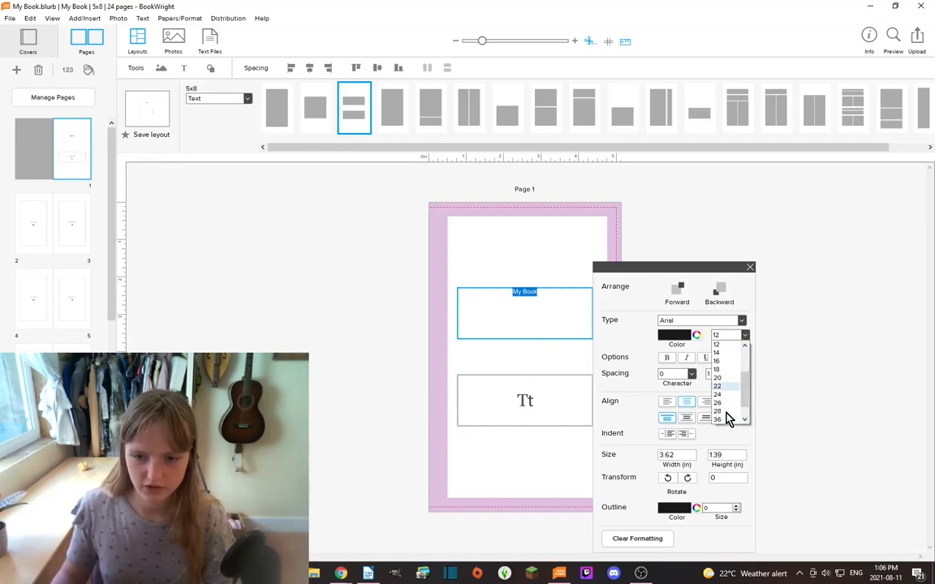
left_click(726, 404)
left_click(740, 321)
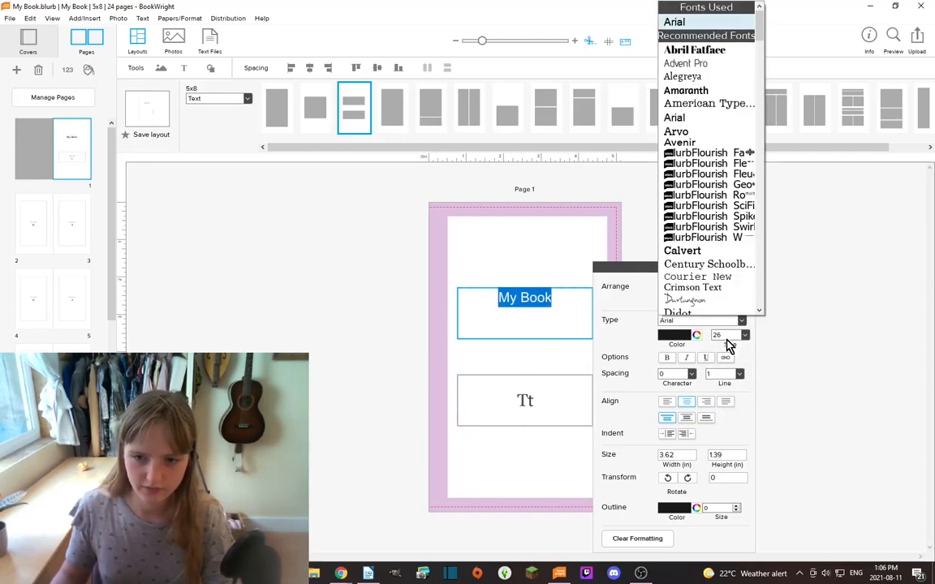
scroll(722, 203, "down", 3)
left_click(709, 226)
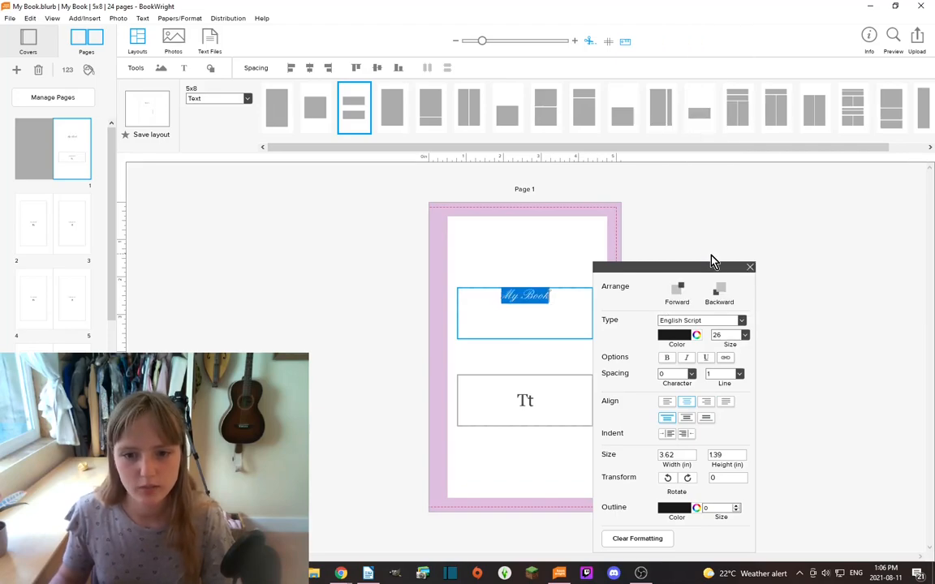
Set the page 1 title's font to Dartangnon and its size to 36
left_click(741, 321)
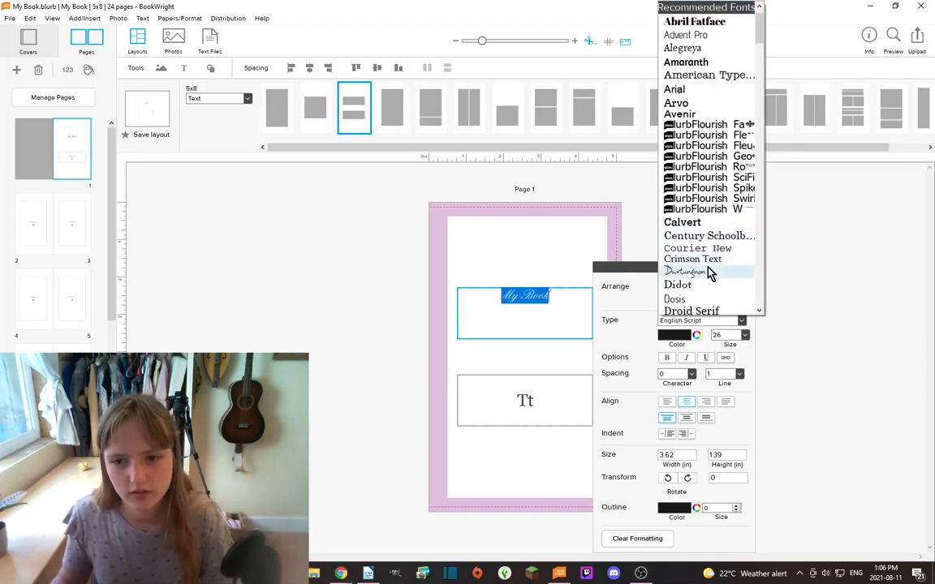
left_click(709, 328)
left_click(745, 336)
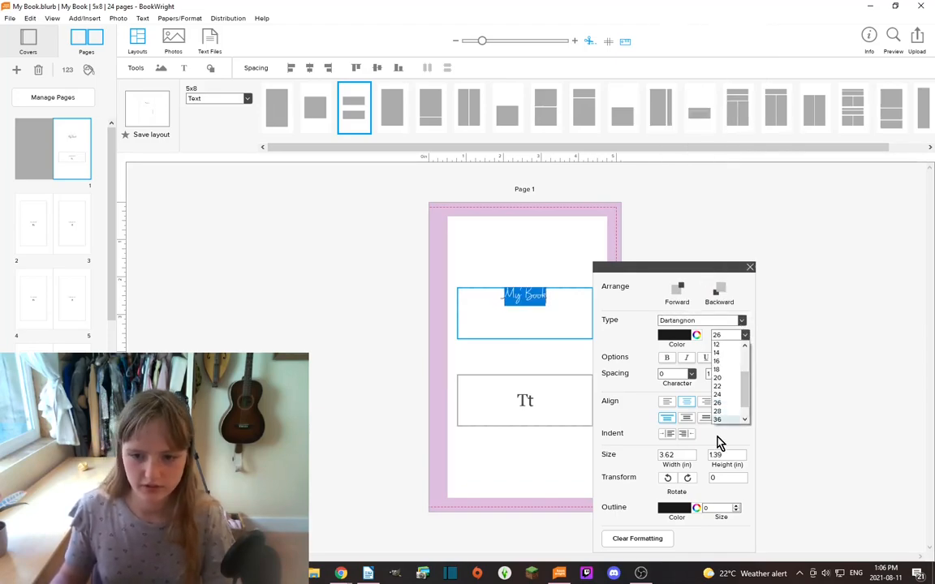
left_click(718, 420)
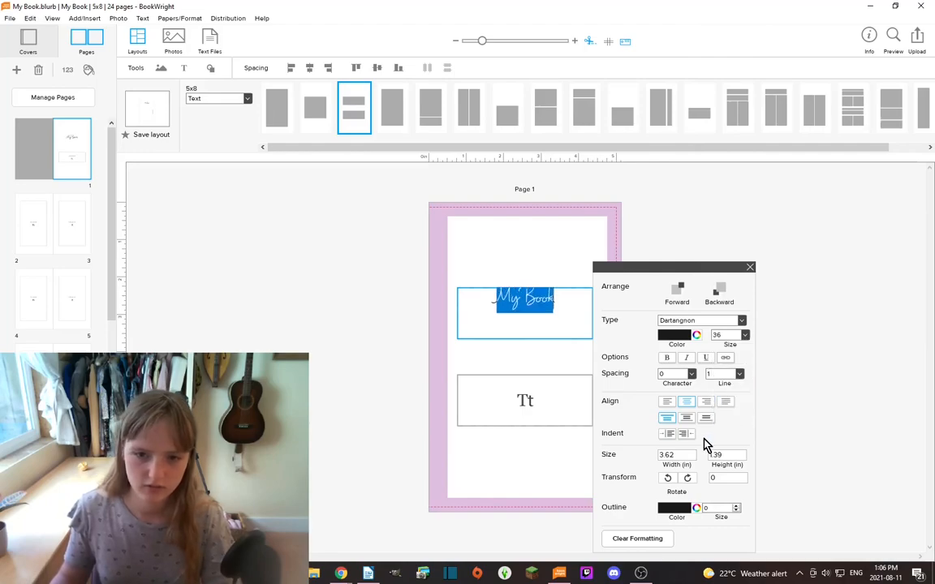
Enter "By" followed by the author's first name in the lower text box on page 1
left_click(566, 390)
type("By R")
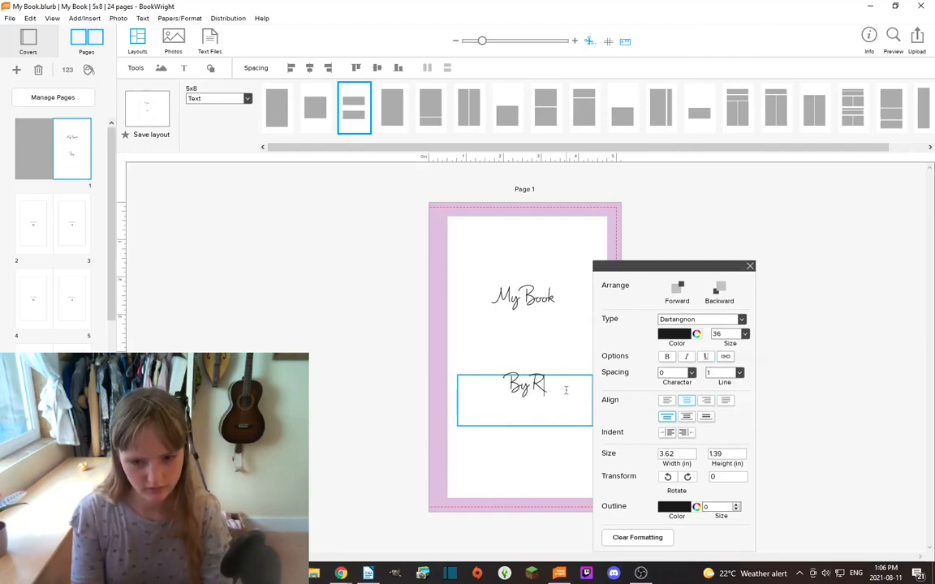
type("hiannon")
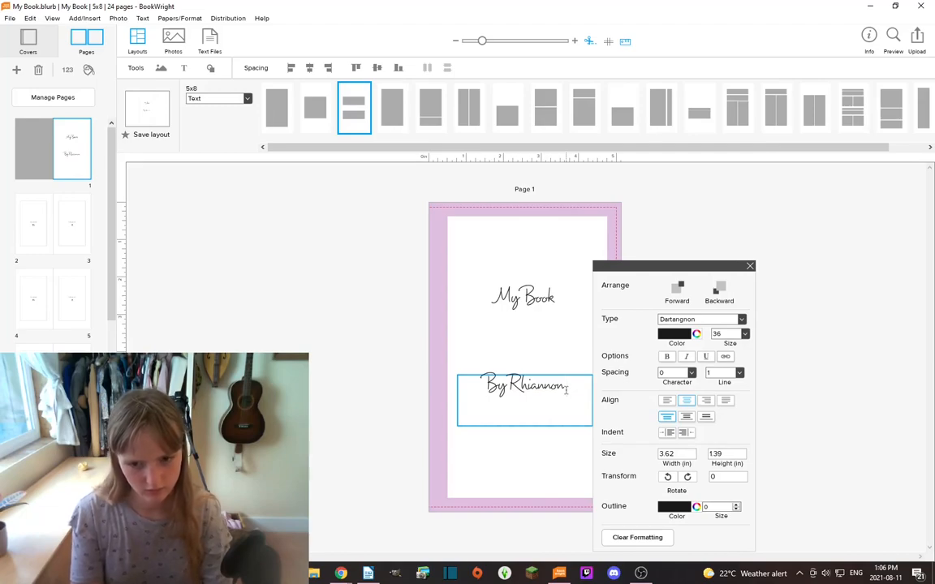
Format the entire author line on page 1 in the Calvert font at size 16
key("ctrl+a")
left_click(741, 319)
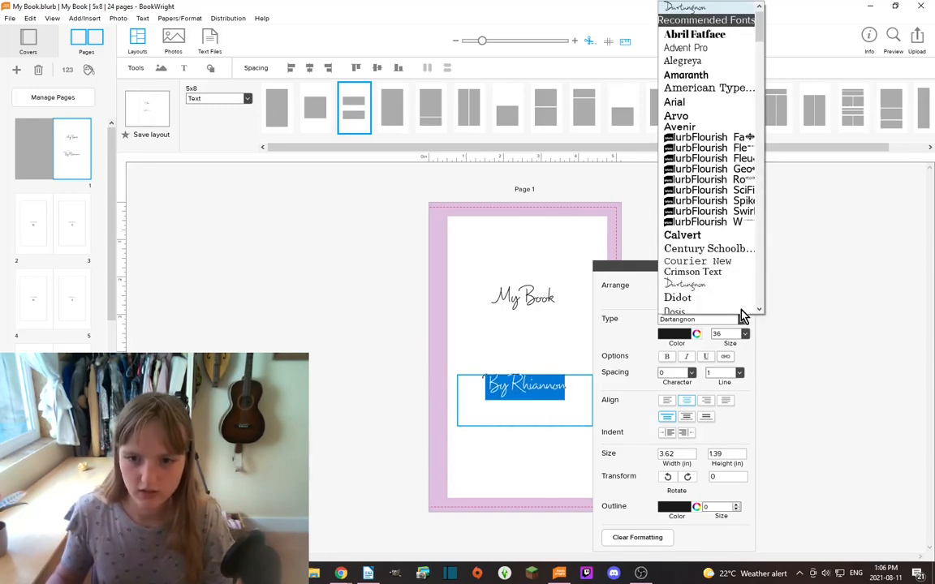
left_click(701, 224)
left_click(744, 334)
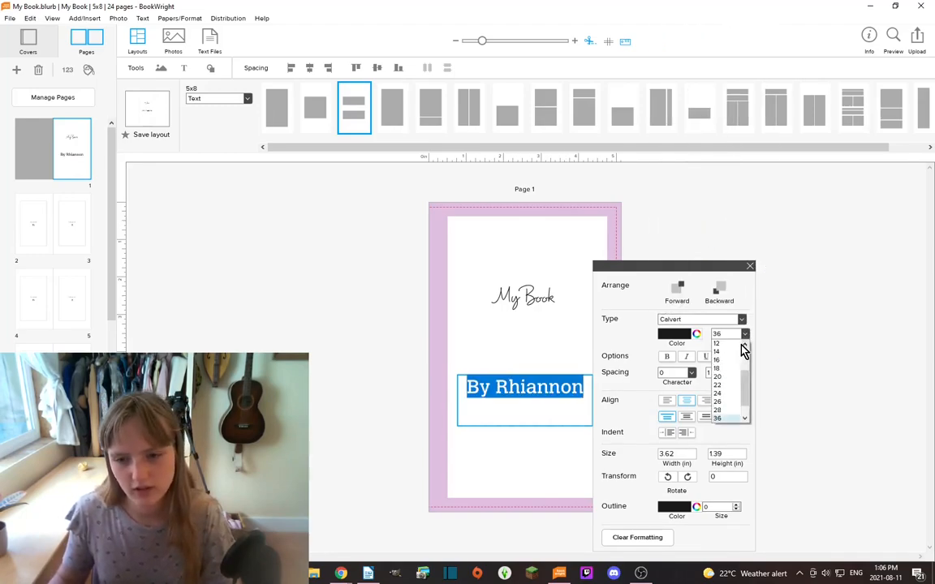
left_click(716, 343)
left_click(744, 333)
left_click(726, 360)
left_click(327, 408)
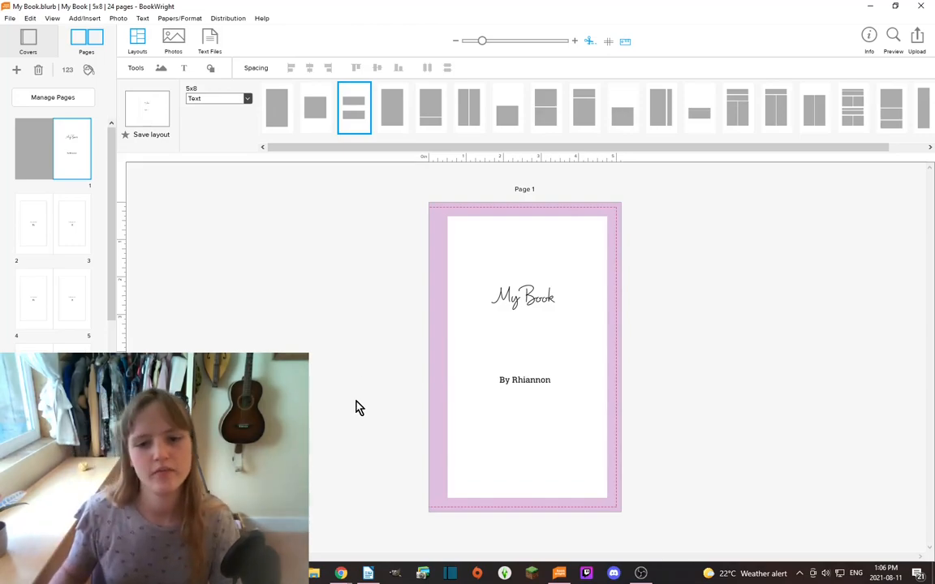
Delete the text box on page 2 and link the text flow from page 3 through pages 4 and 5
left_click(37, 215)
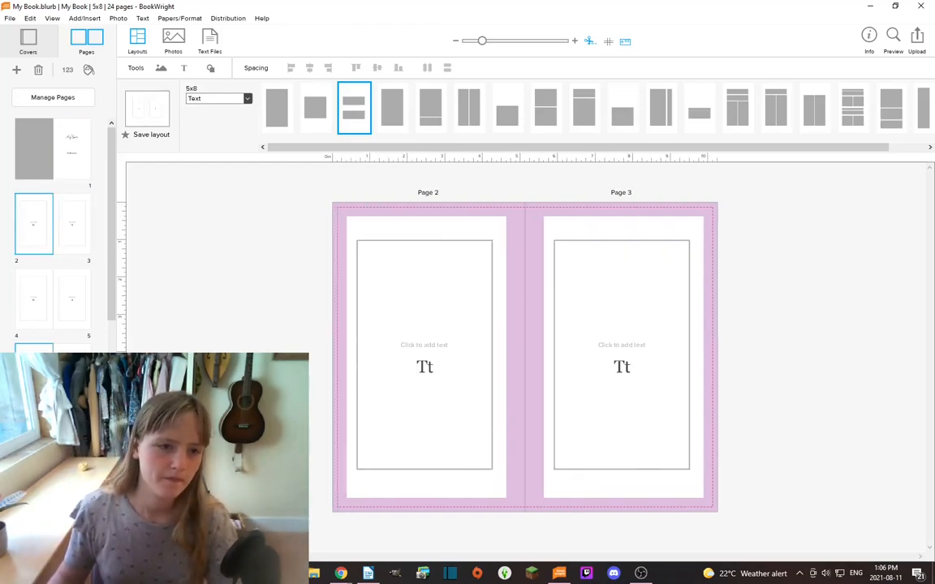
left_click(477, 454)
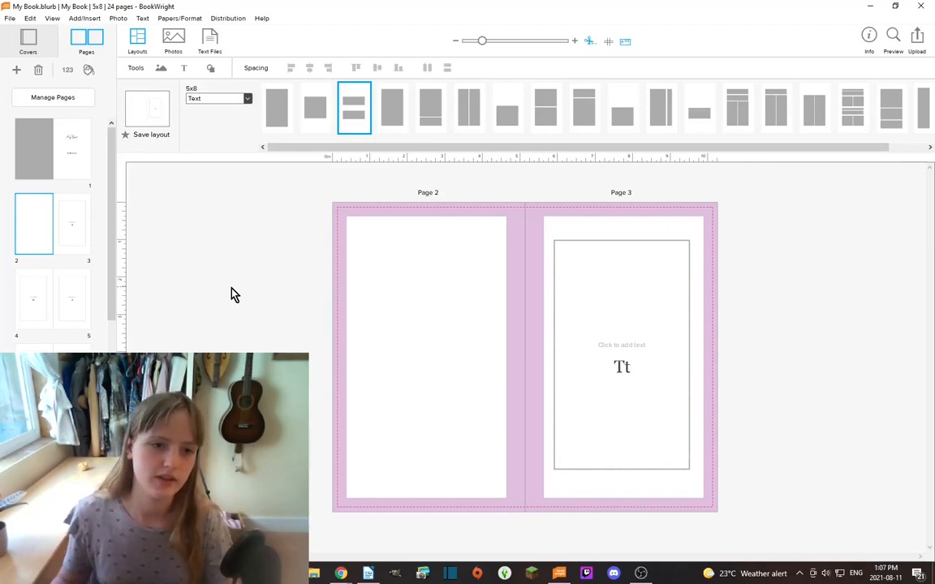
left_click(75, 231)
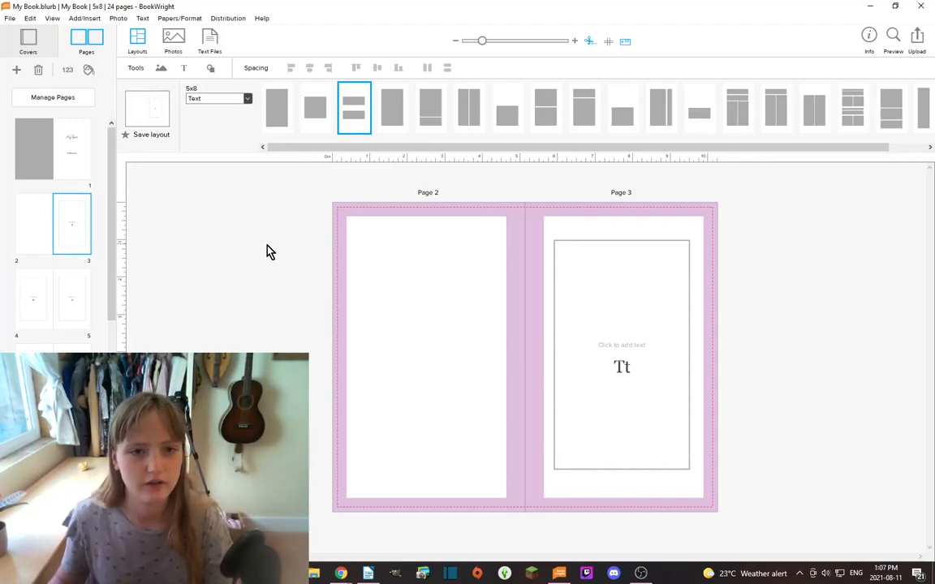
mouse_move(633, 477)
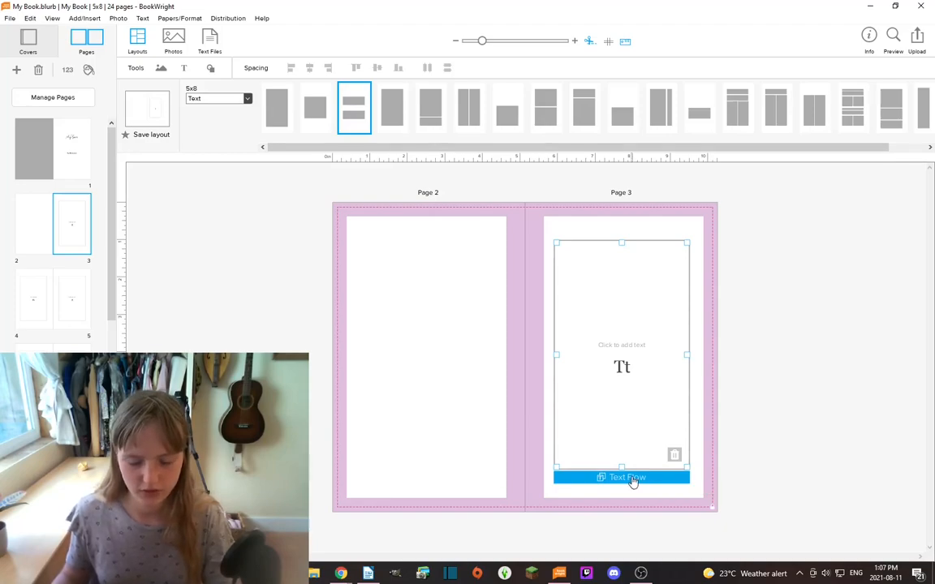
left_click(63, 320)
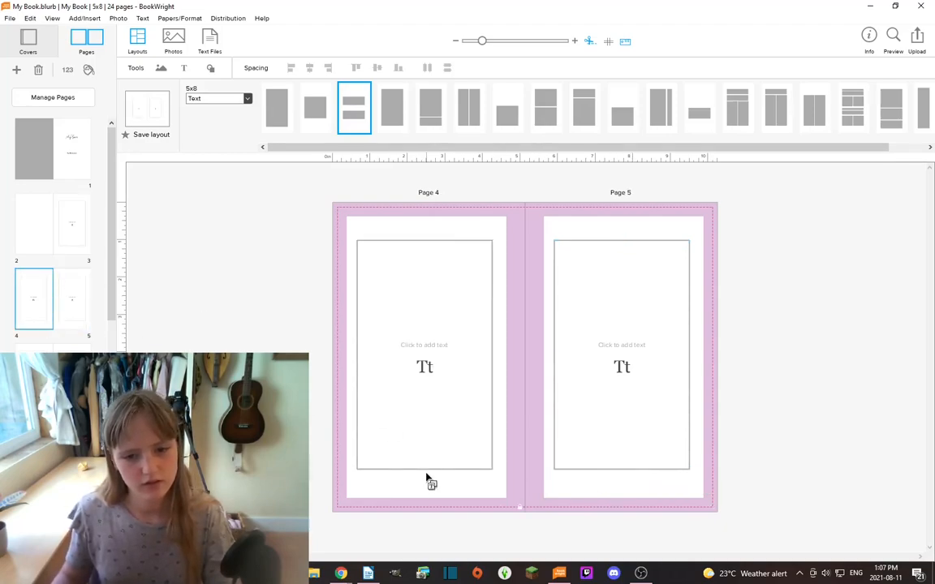
mouse_move(439, 442)
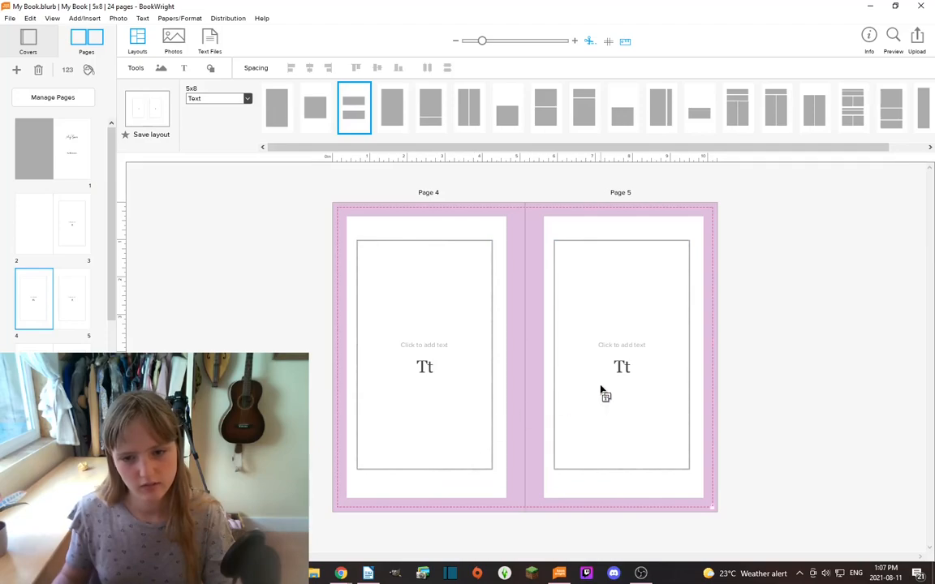
Continue the text flow from page 5 through the text boxes on pages 6, 7, 8 and 9
left_click(34, 348)
mouse_move(438, 405)
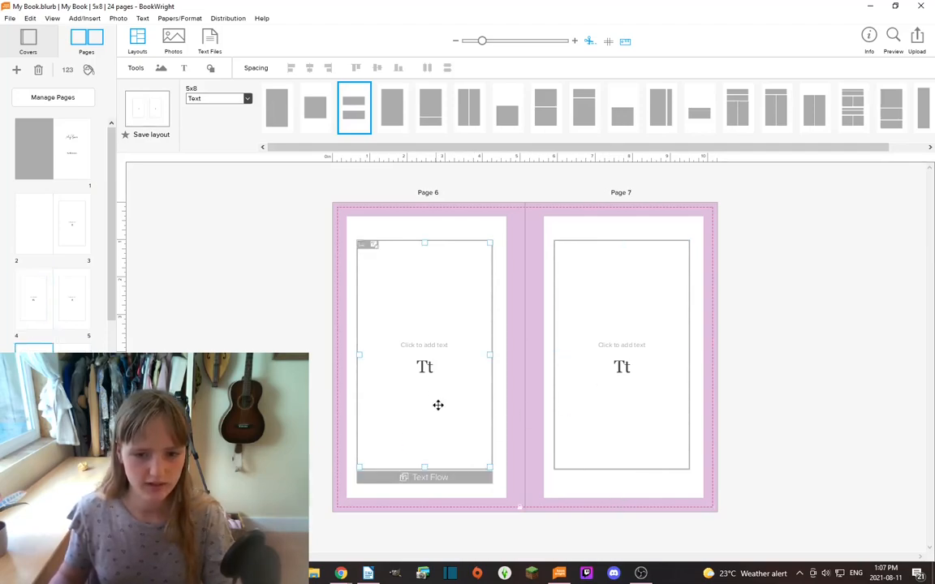
left_click(34, 423)
mouse_move(450, 465)
left_click(449, 483)
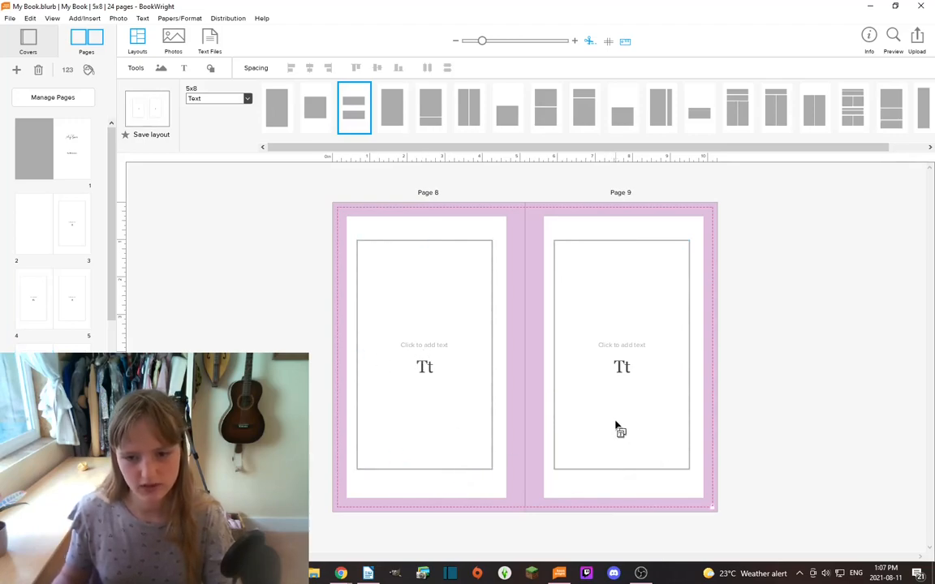
left_click(616, 482)
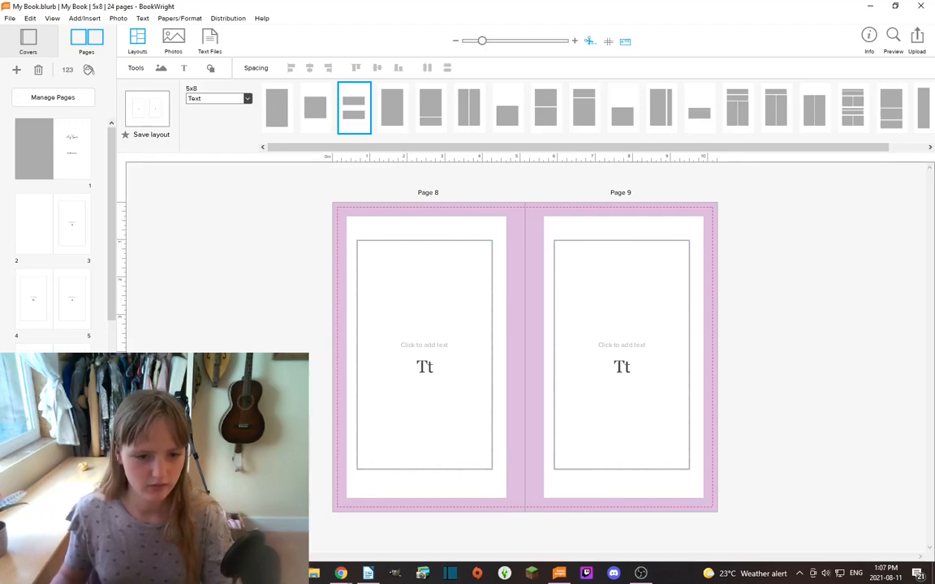
Extend the text flow from page 9 through the text boxes on pages 10 to 13
scroll(53, 373, "down", 2)
left_click(34, 393)
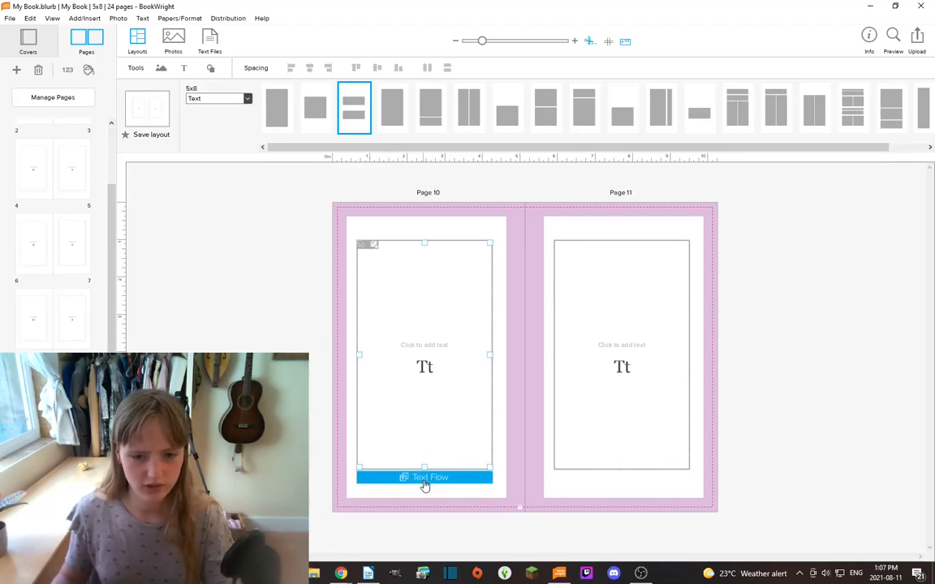
left_click(424, 484)
left_click(611, 480)
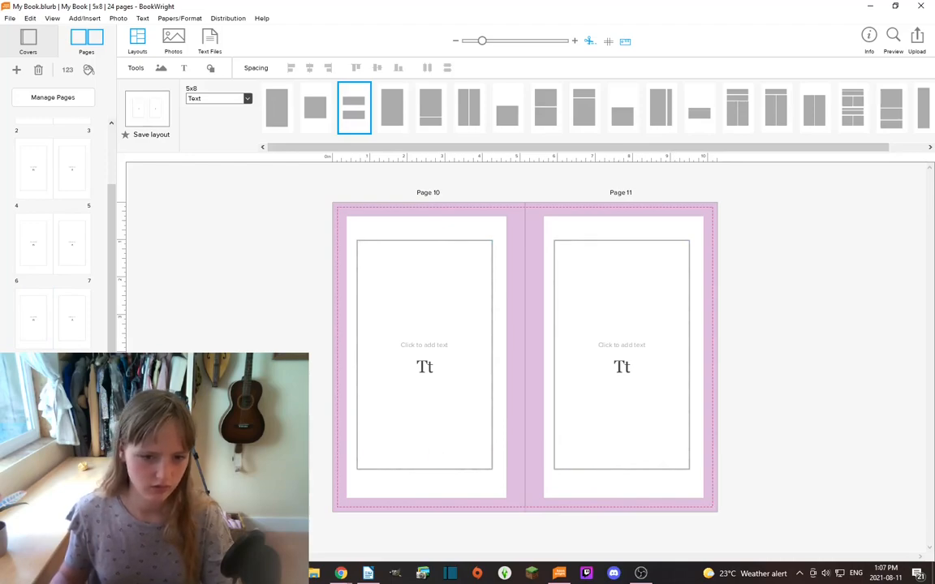
left_click(446, 478)
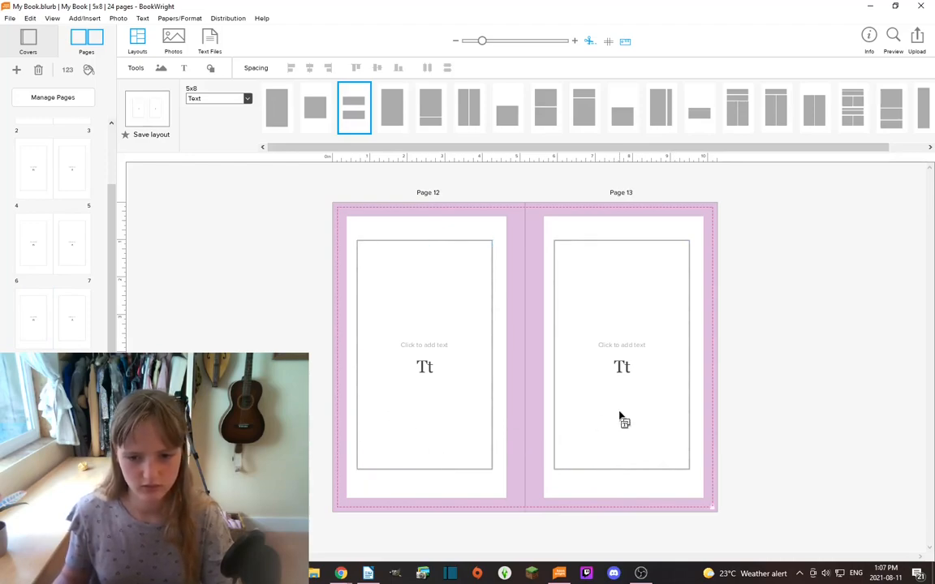
Return to page 3 of the book, then copy the entire story from the document open in LibreOffice Writer
scroll(62, 253, "up", 2)
left_click(62, 253)
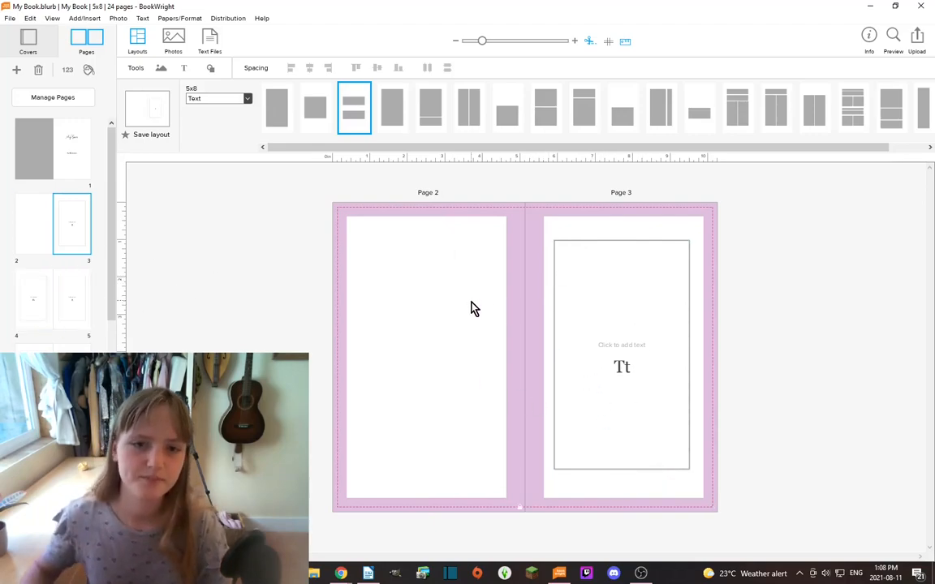
left_click(368, 574)
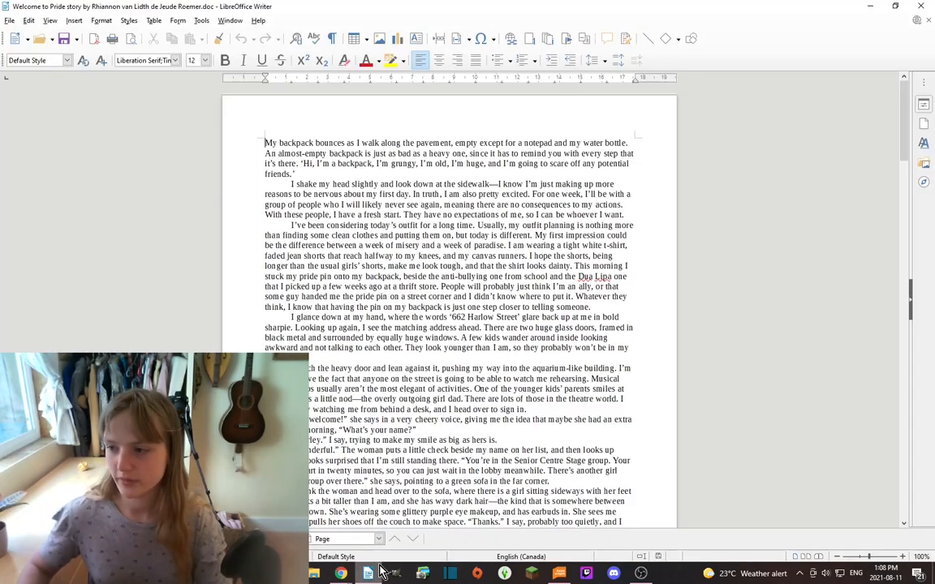
key("ctrl+a")
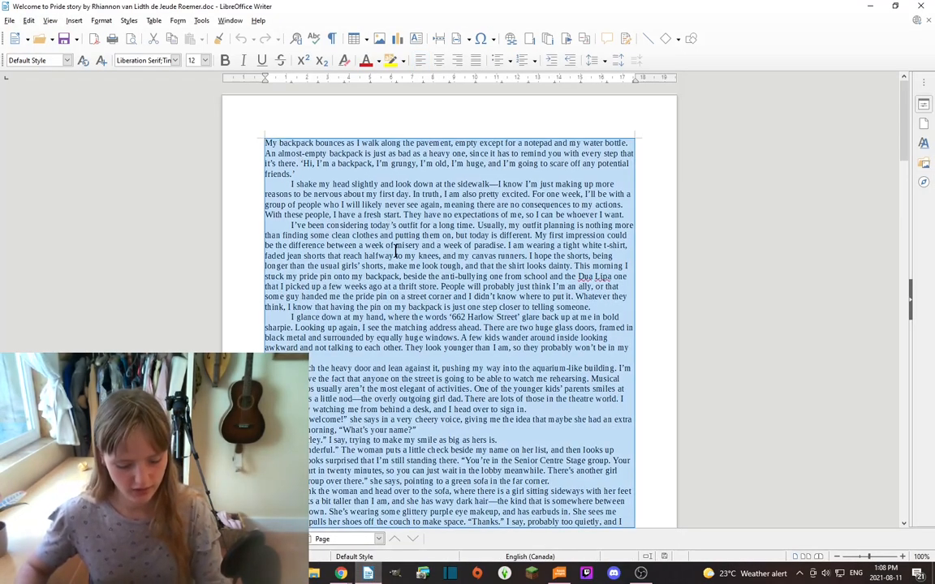
left_click(397, 250)
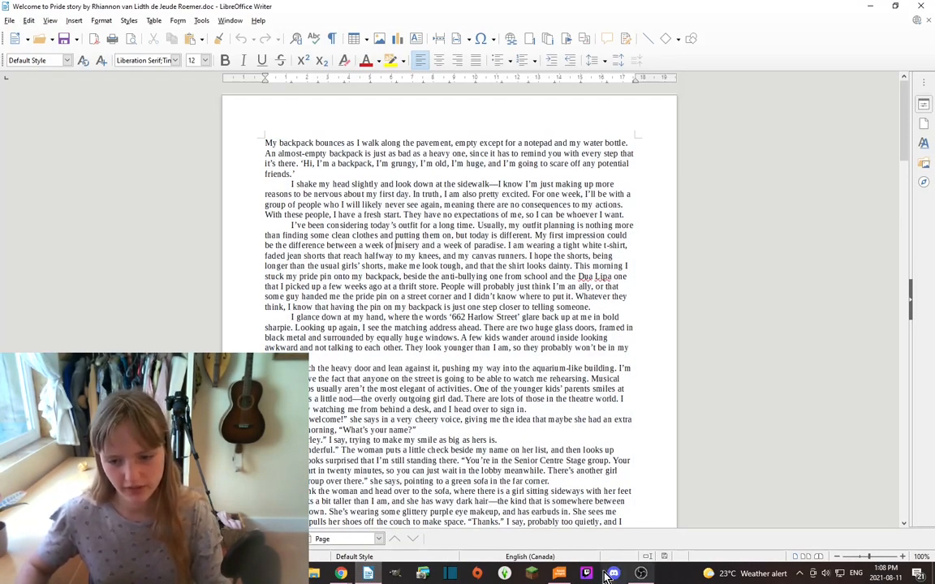
Switch back to BookWright and paste the copied story into the text box on page 3
left_click(566, 576)
left_click(622, 367)
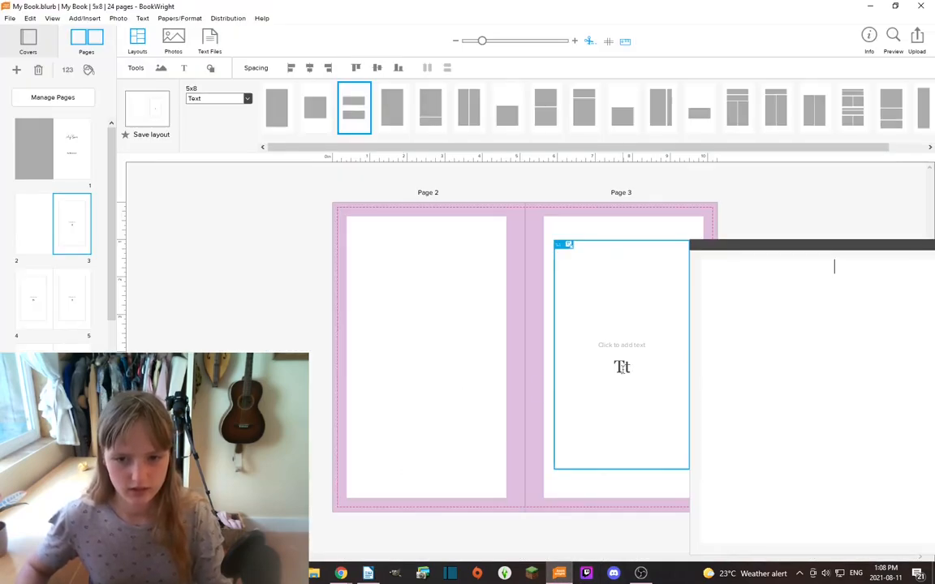
key("ctrl+v")
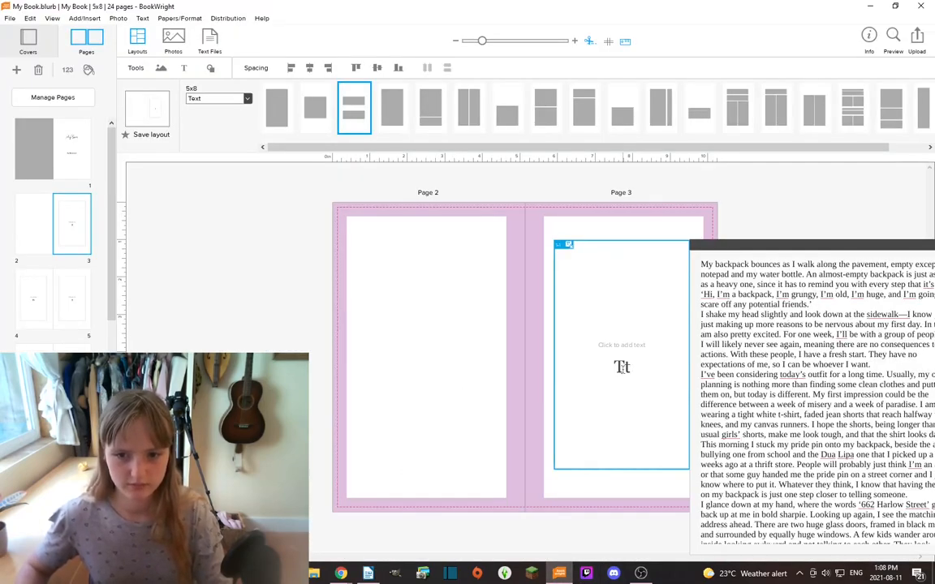
Finish editing the pasted story on page 3 and look through the page thumbnails to check how far the text flows
left_click(761, 219)
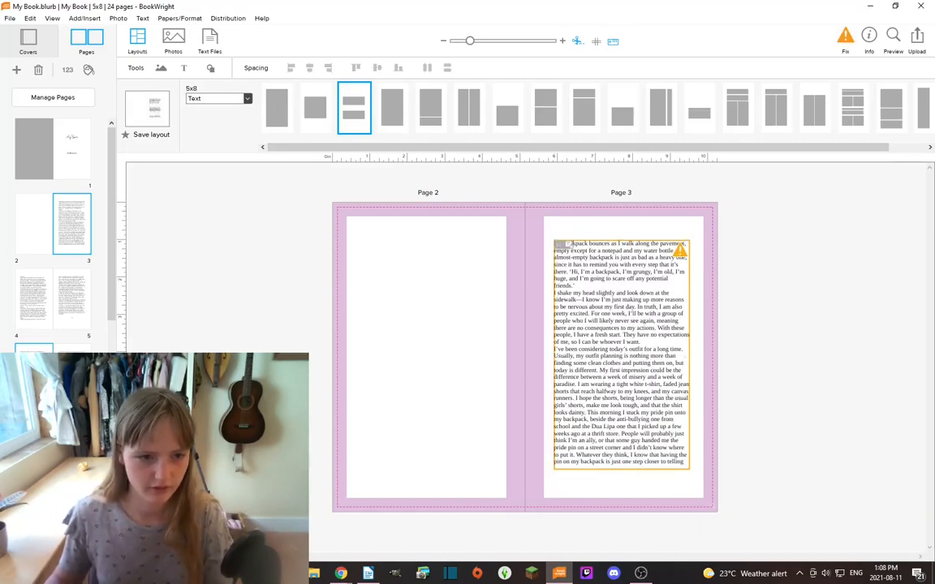
scroll(53, 227, "down", 5)
scroll(52, 227, "down", 3)
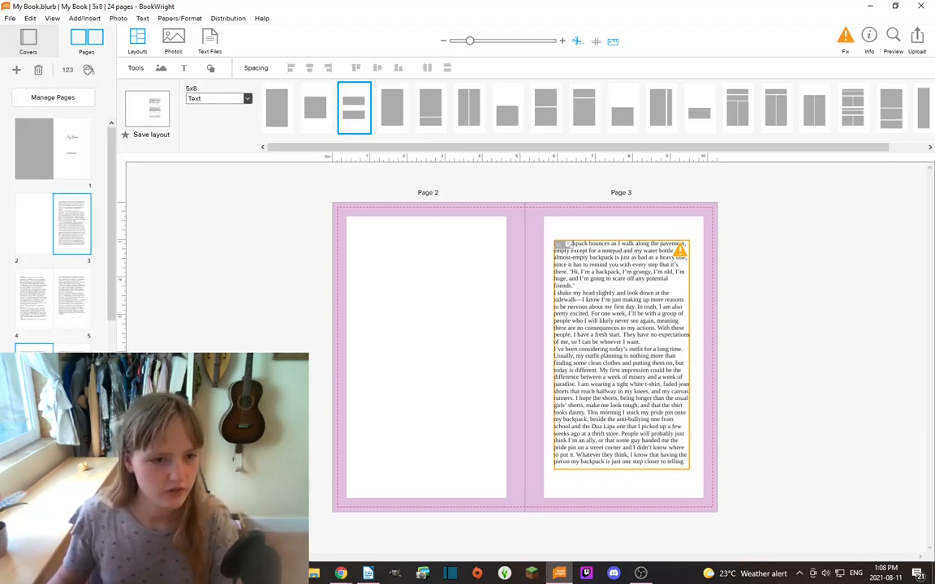
scroll(53, 227, "up", 1)
scroll(53, 227, "down", 1)
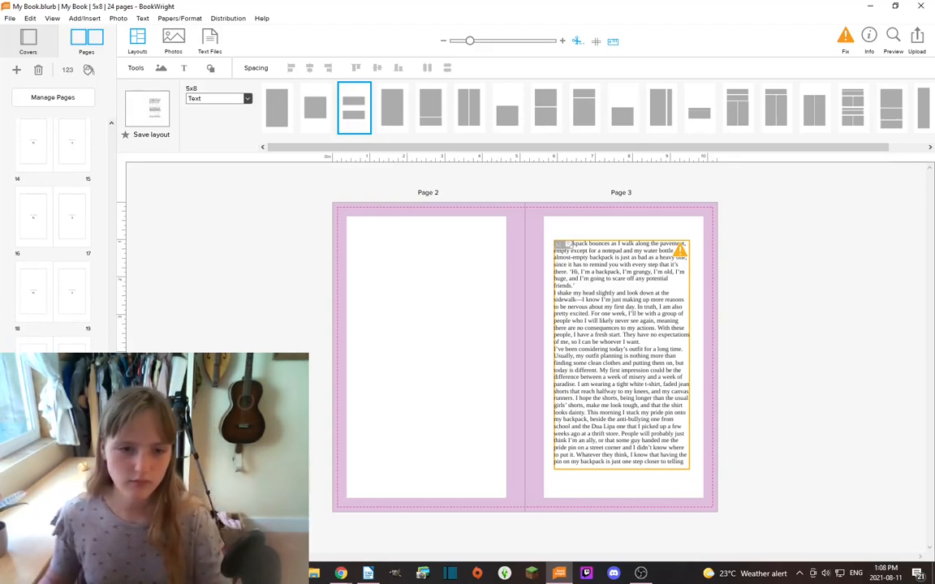
scroll(53, 228, "up", 7)
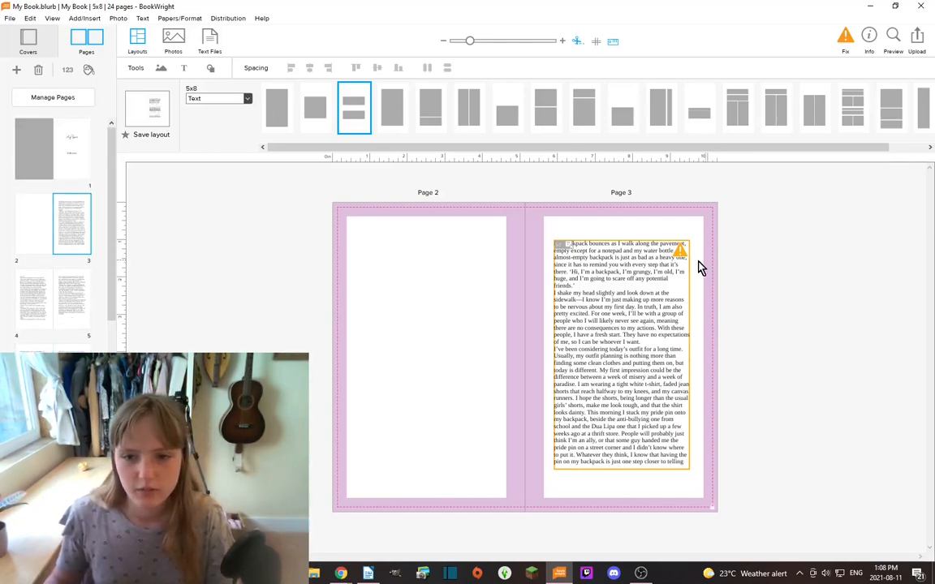
Make room above the story on page 3 with the layout of two stacked text boxes and enter "My Book" in the upper one
left_click_drag(623, 242, 618, 301)
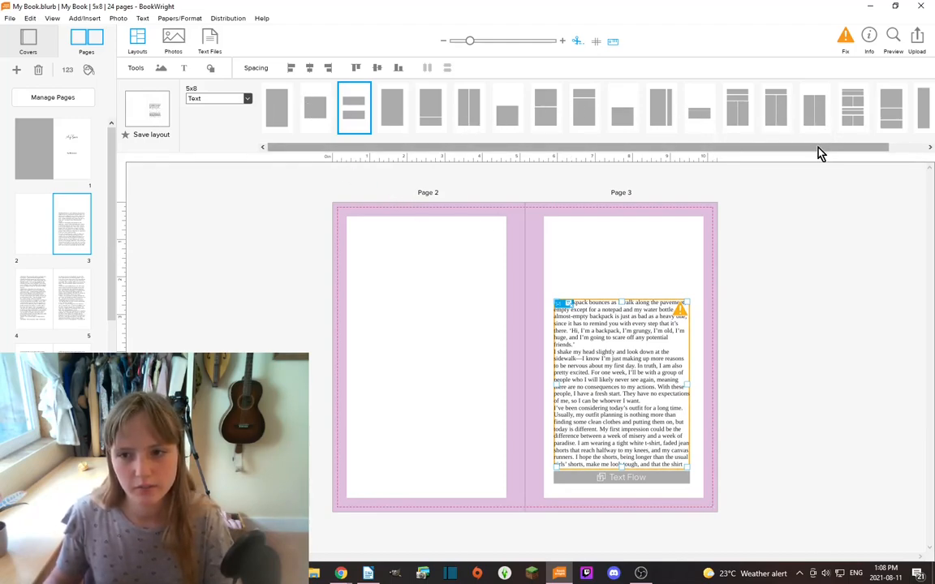
left_click(357, 113)
left_click(644, 308)
type("My Book")
Center the "My Book" title on page 3 and format it in the Dartangnon font at a larger size
key("ctrl+a")
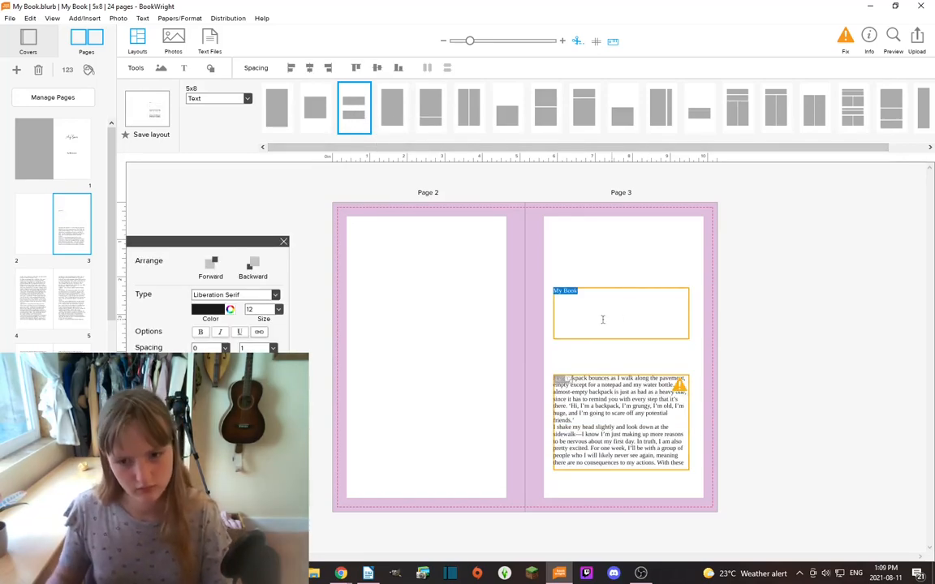
left_click(220, 377)
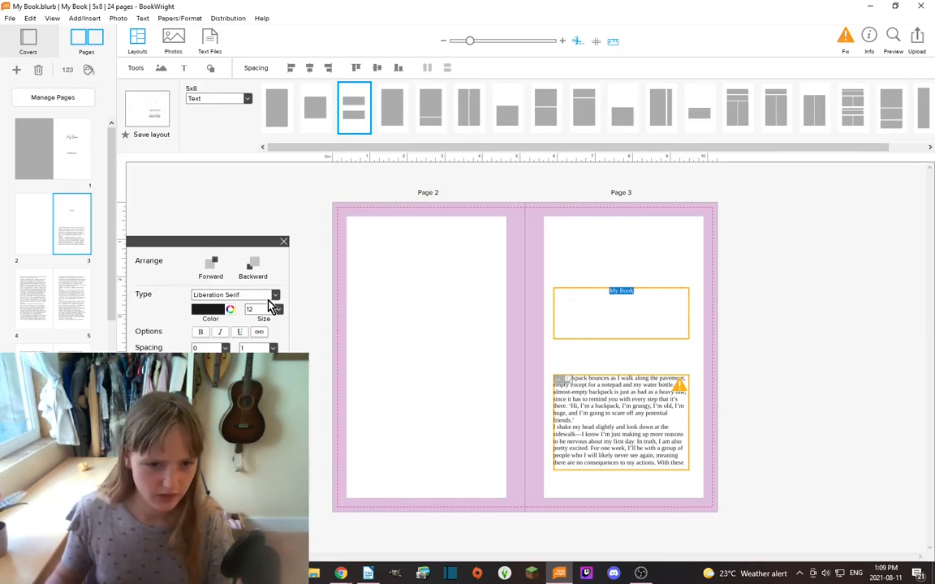
left_click(246, 295)
scroll(258, 187, "down", 5)
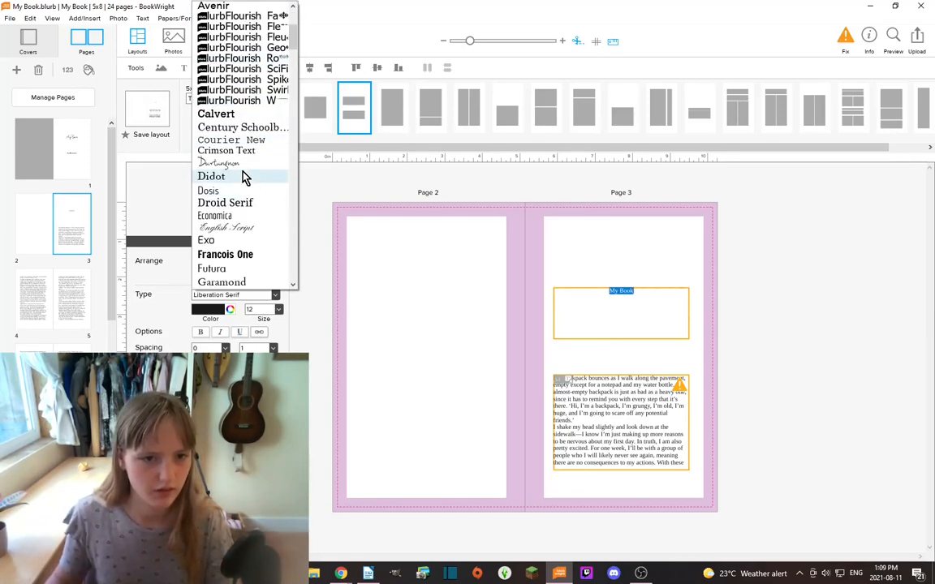
left_click(244, 163)
left_click(277, 309)
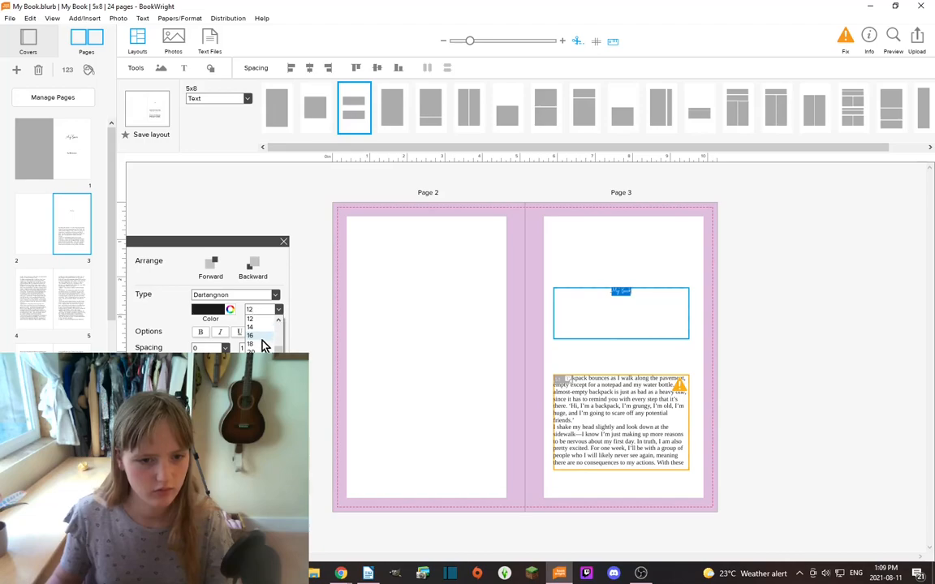
left_click(258, 388)
left_click(808, 311)
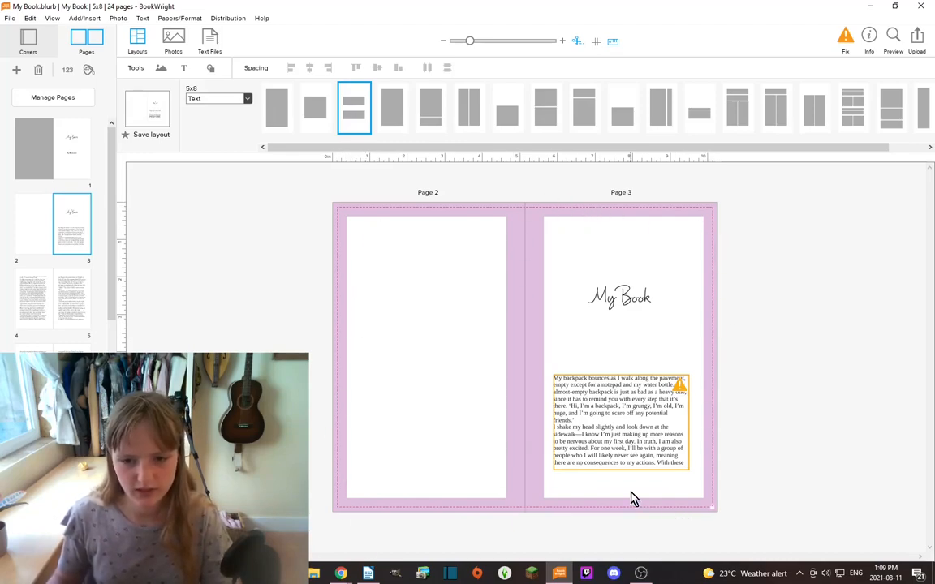
Check the warning attached to the story text box on page 3 and dismiss it without changing anything
left_click(637, 443)
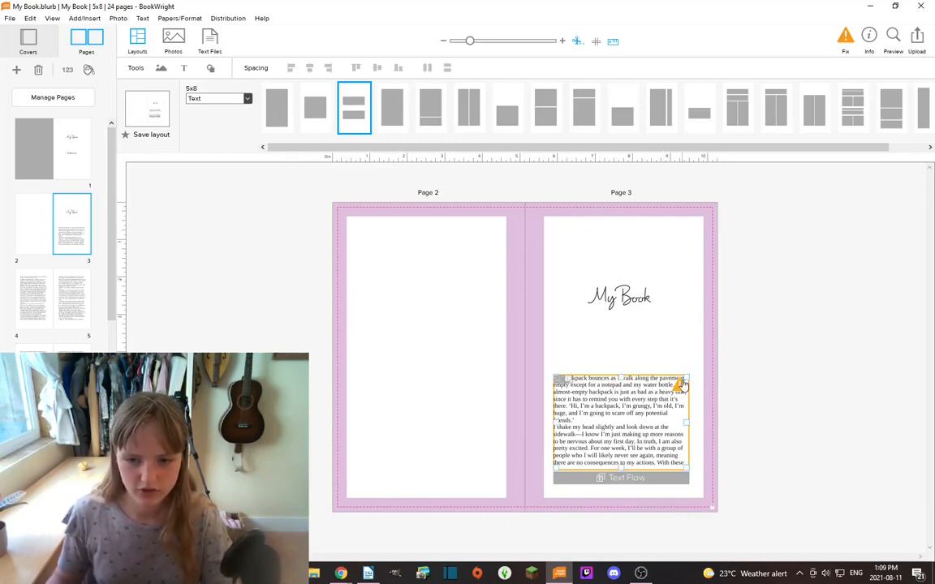
left_click(678, 387)
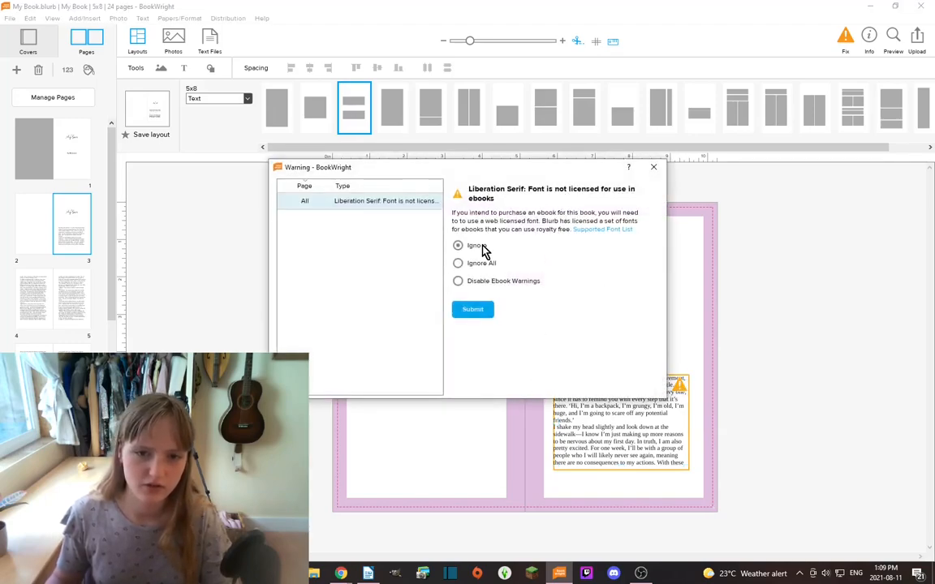
left_click(653, 167)
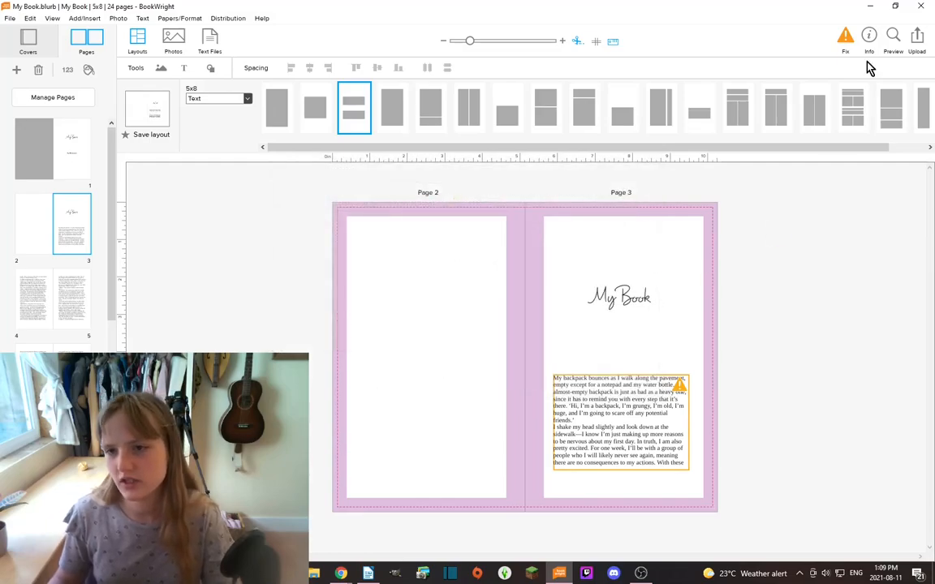
Preview the softcover book and leaf through the spreads from page 3 onward to check how the story looks
left_click(893, 38)
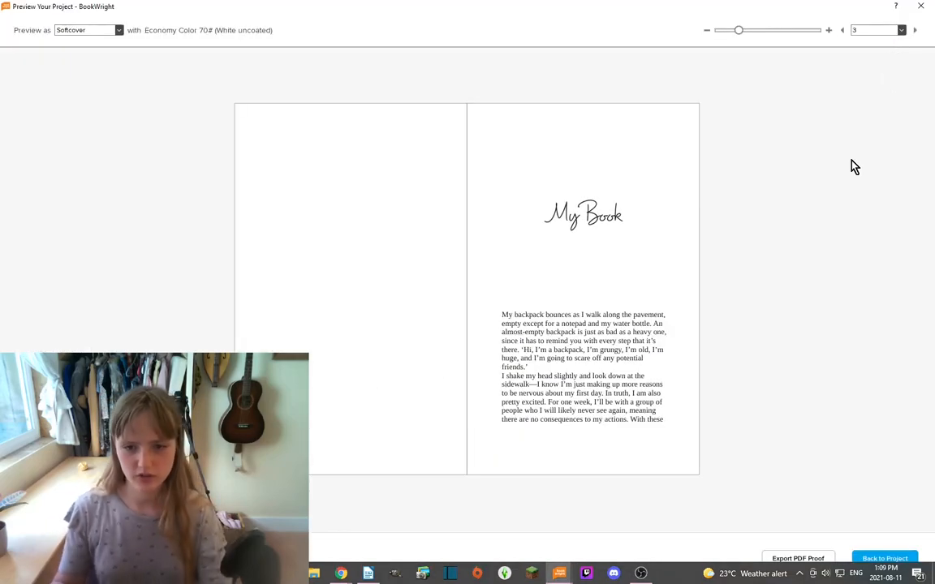
left_click(914, 30)
left_click(917, 32)
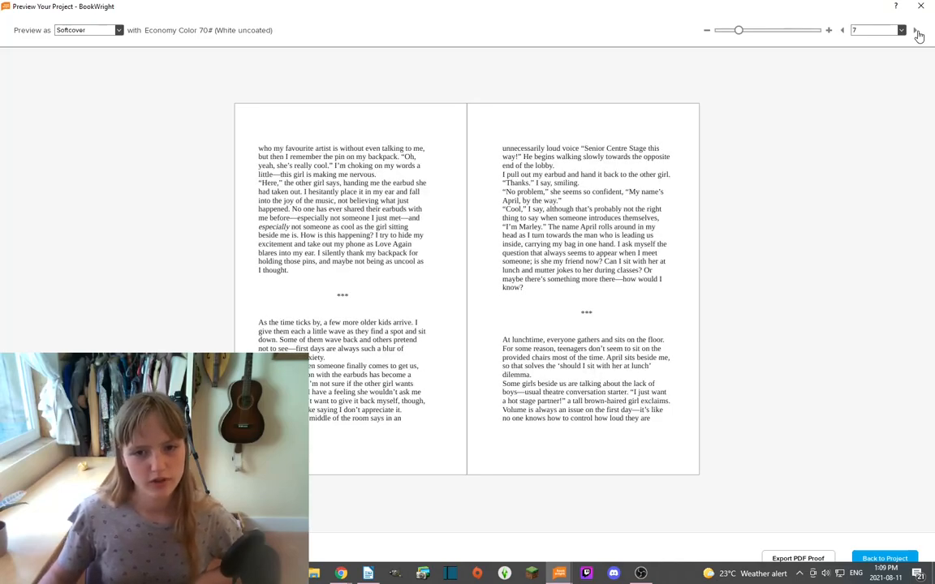
left_click(916, 32)
left_click(916, 33)
left_click(916, 32)
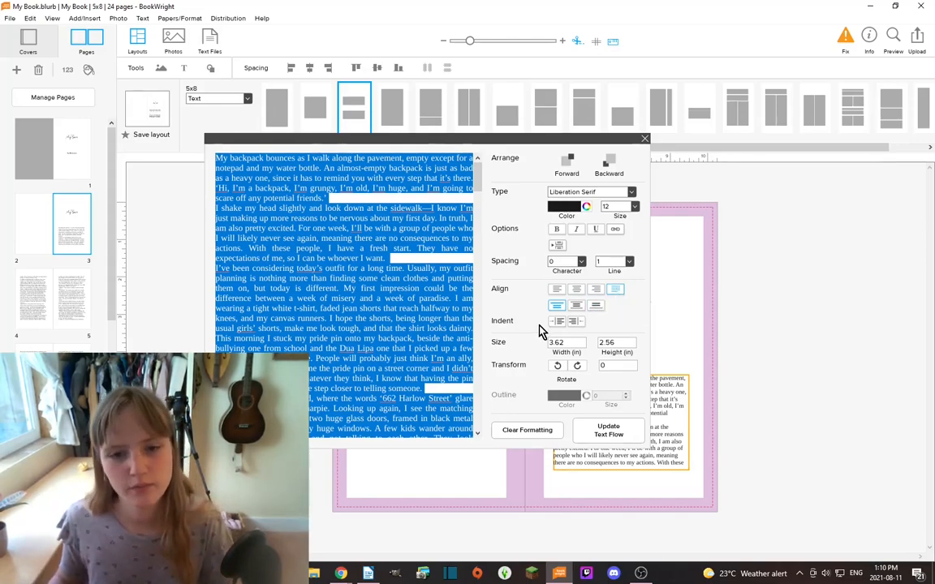
Justify the story text and indent the first line of each paragraph from the second one on
left_click(351, 198)
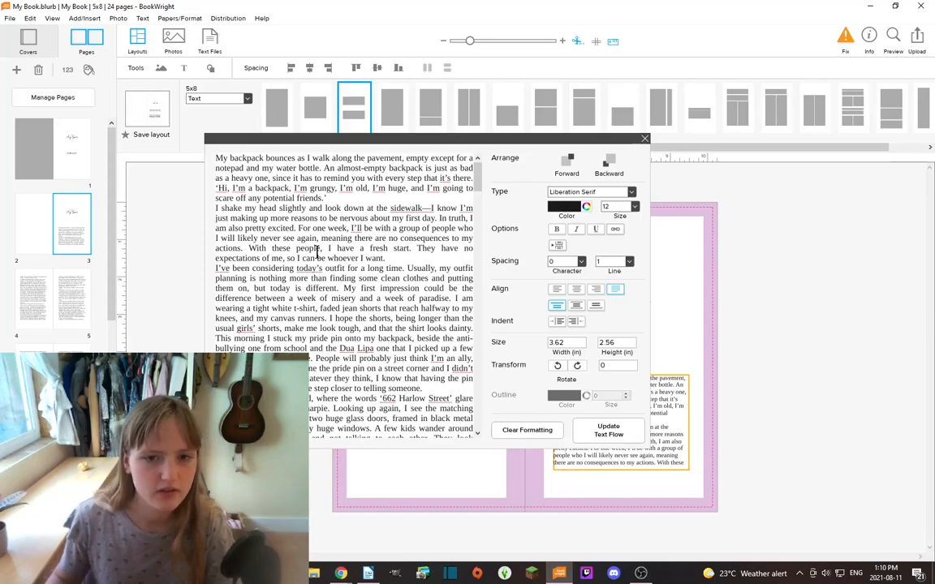
key("Tab")
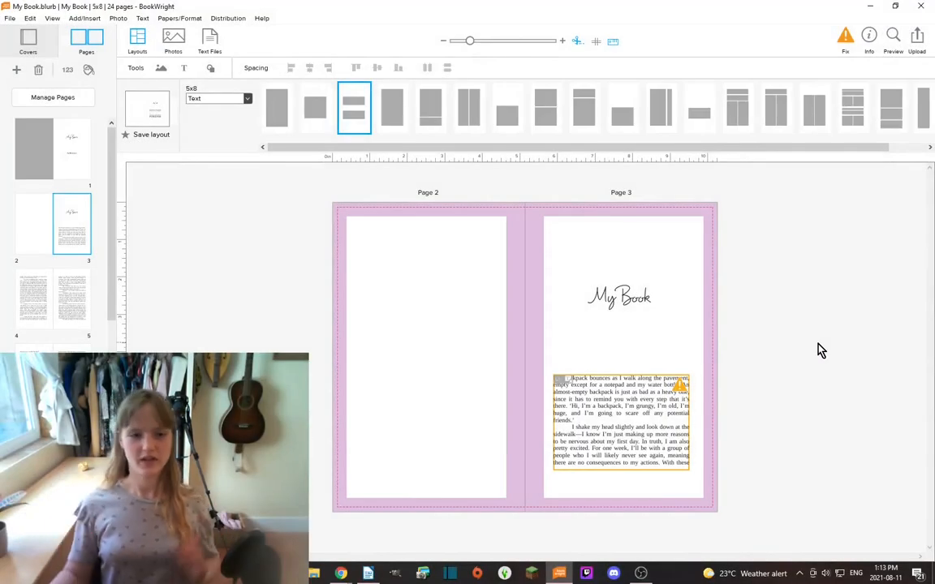
Add 1 blank page after page 3
scroll(12, 310, "down", 5)
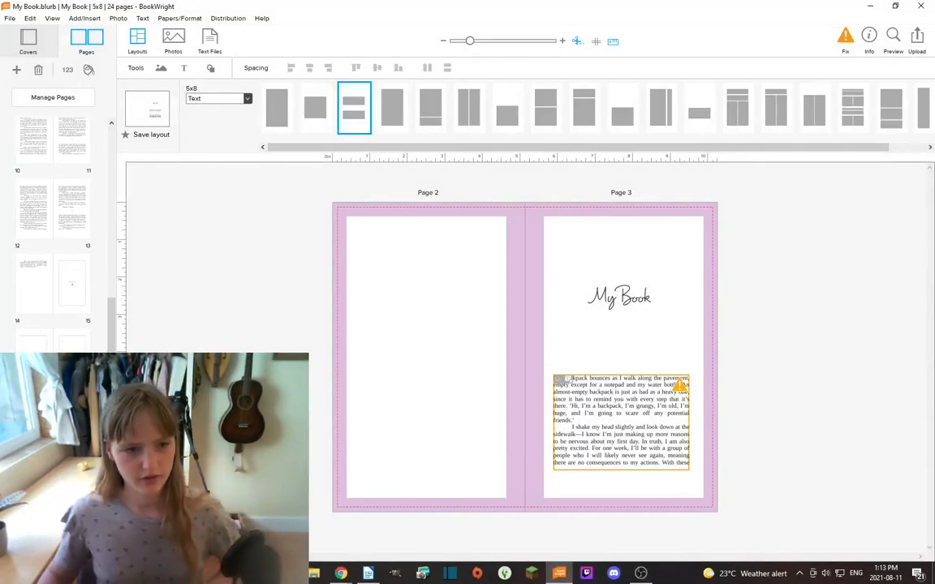
scroll(12, 310, "up", 5)
right_click(83, 236)
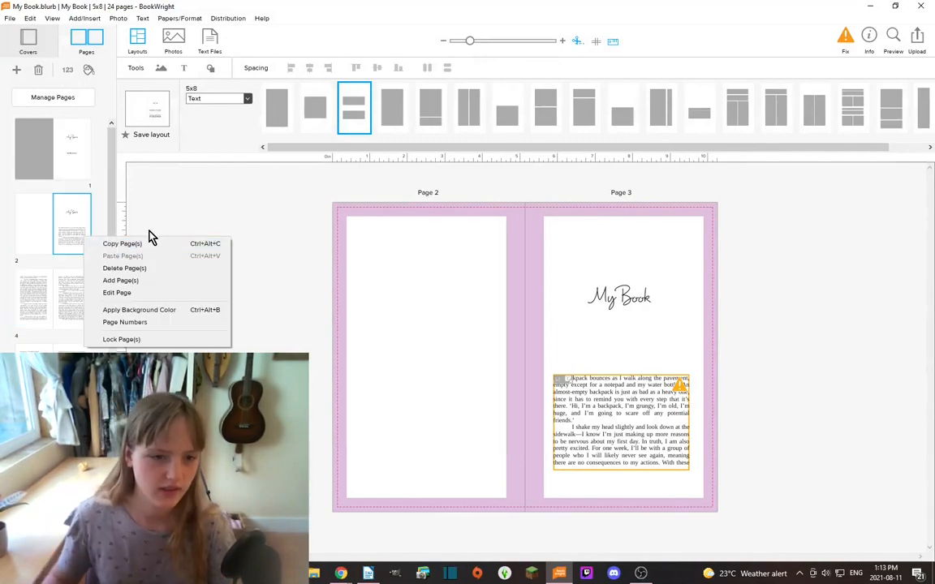
left_click(150, 281)
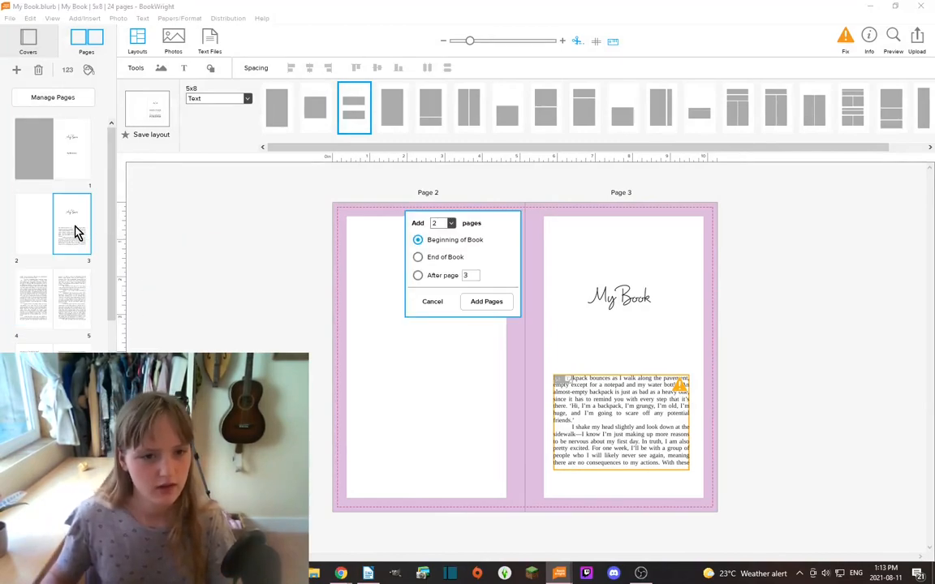
left_click(418, 276)
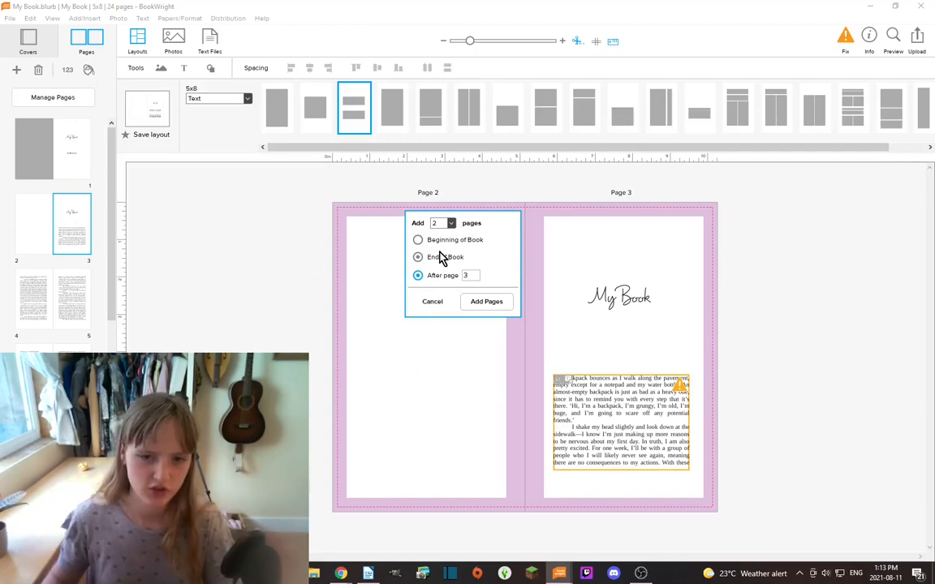
left_click(451, 223)
left_click(446, 234)
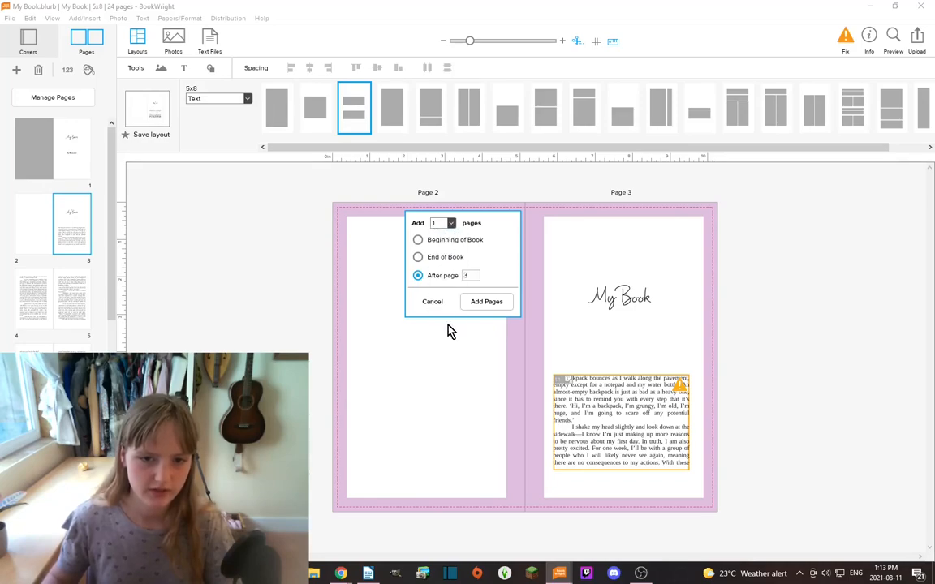
left_click(485, 301)
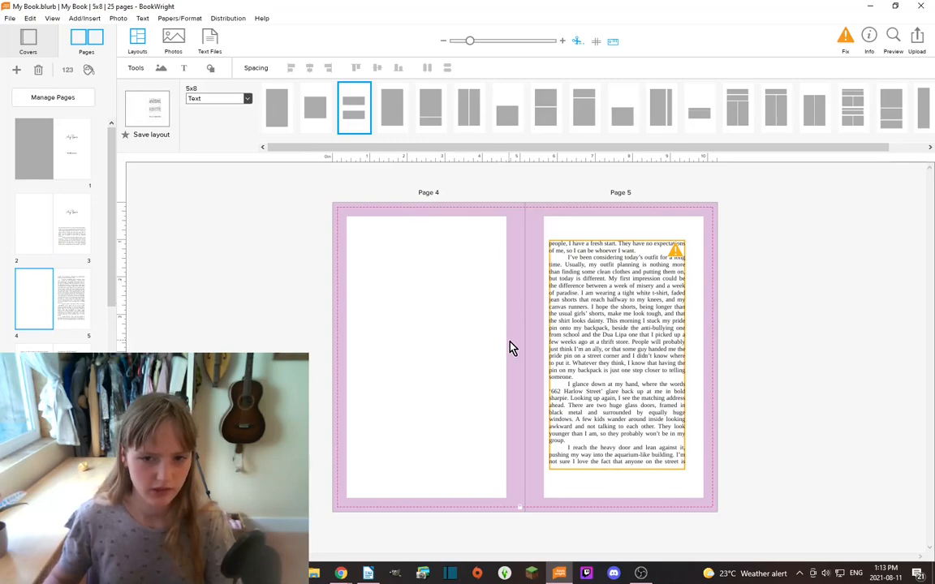
Continue adding a single blank page after each following story page so that the story runs only on the odd-numbered pages
scroll(49, 324, "down", 3)
scroll(49, 324, "up", 2)
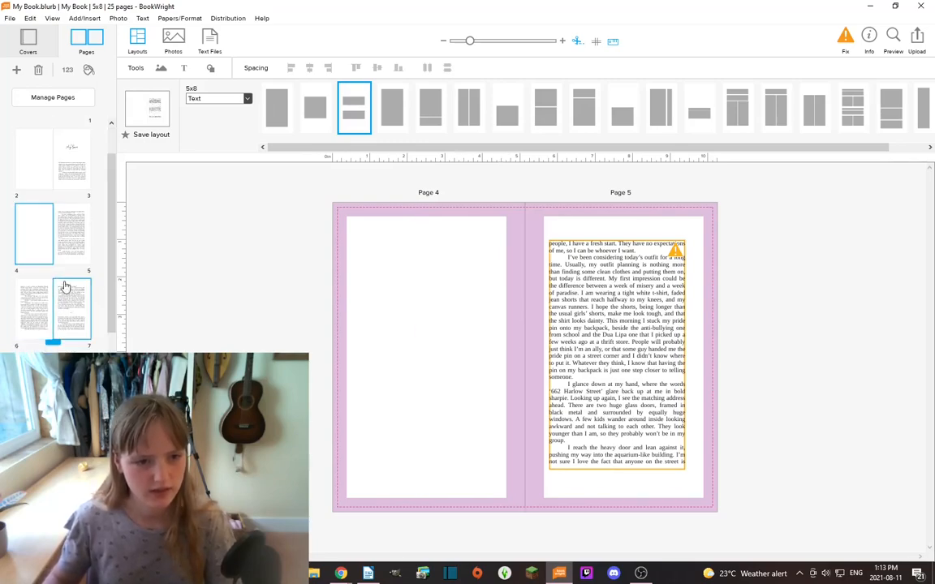
right_click(72, 251)
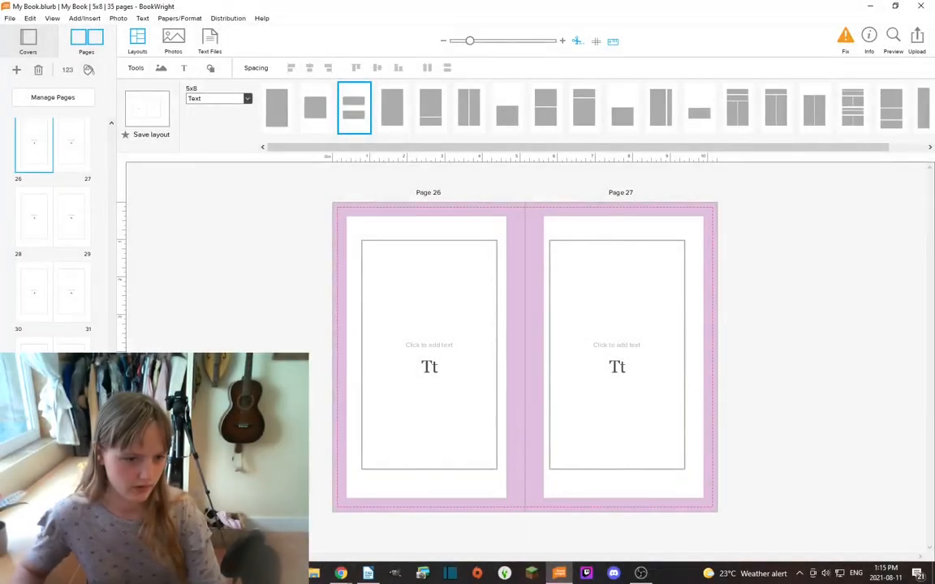
Delete all the unused pages from page 26 to the end of the book
key("ctrl+a")
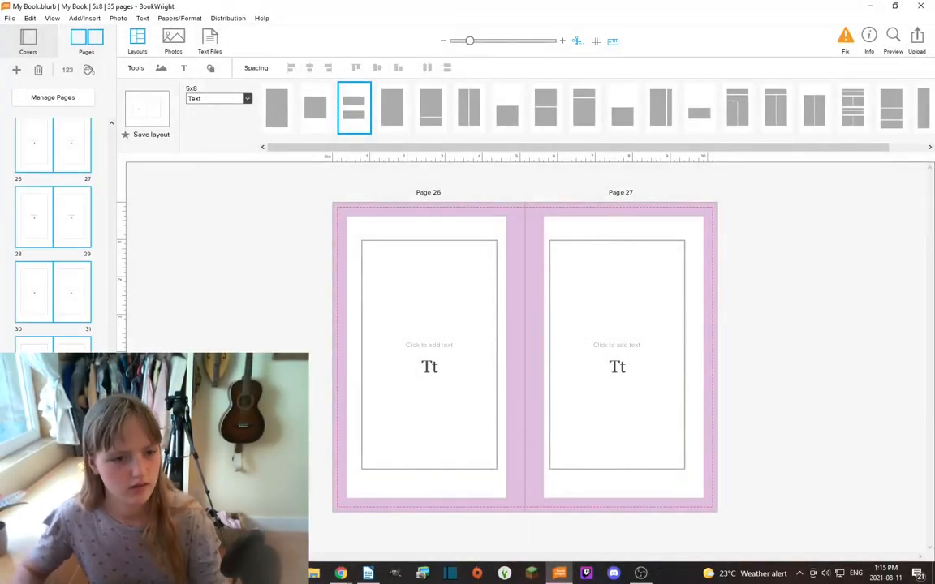
key("Delete")
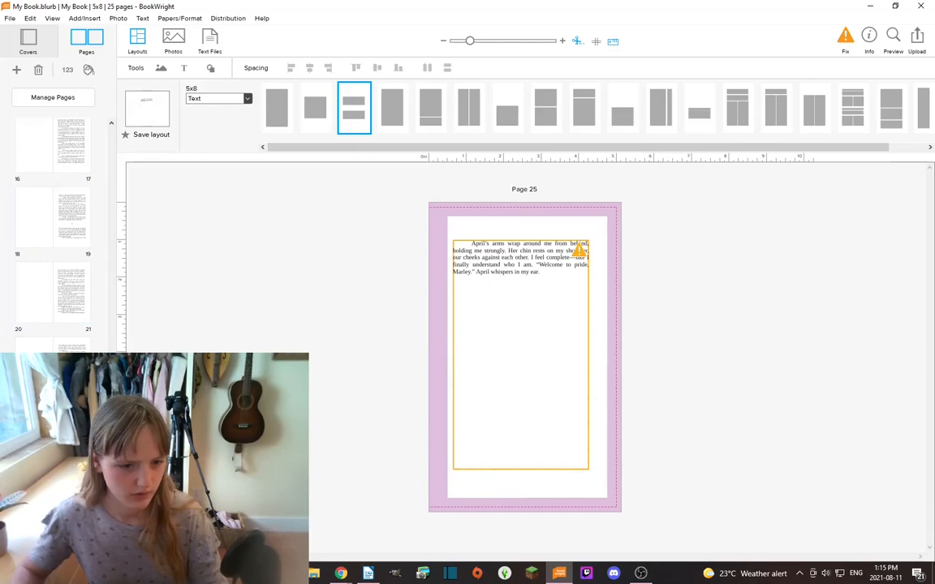
Try the 4 Photo layouts on blank page 4, apply the page-filling one with gaps between frames, and list all layouts
scroll(53, 235, "up", 8)
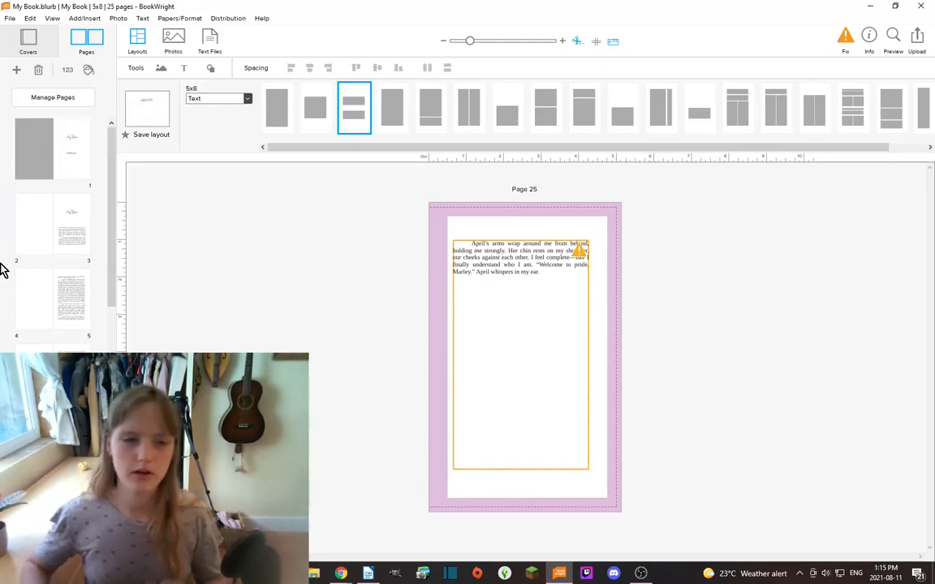
left_click(38, 224)
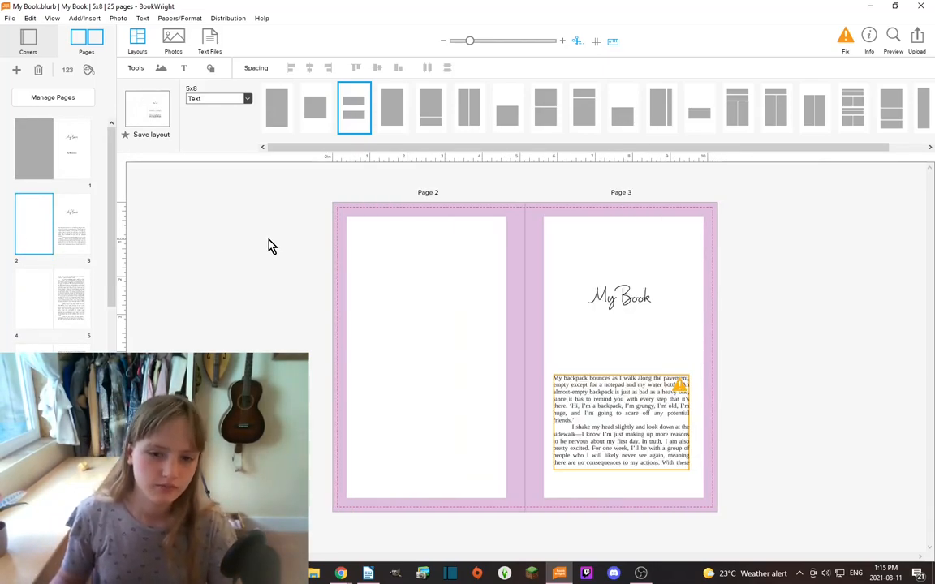
left_click(35, 314)
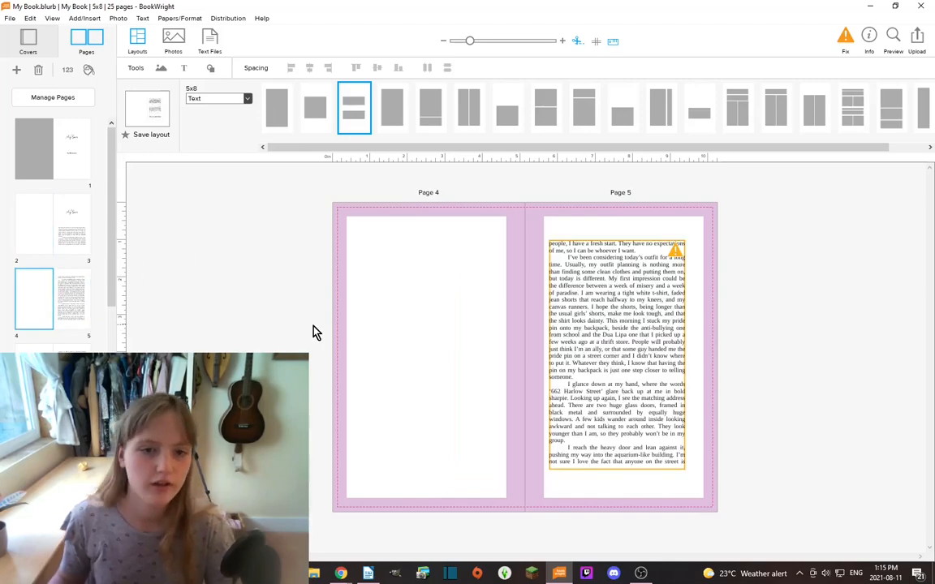
left_click(241, 100)
left_click(234, 119)
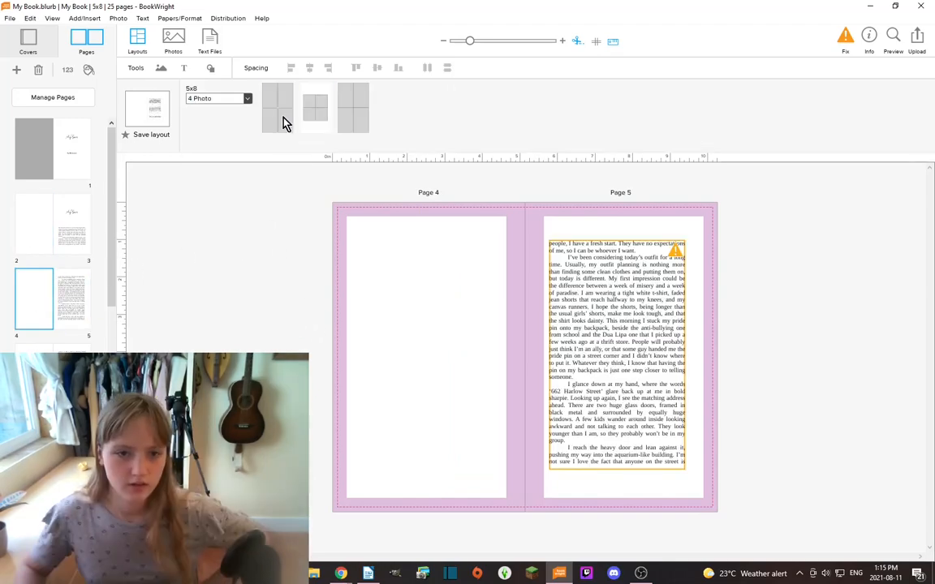
left_click(350, 100)
left_click(322, 109)
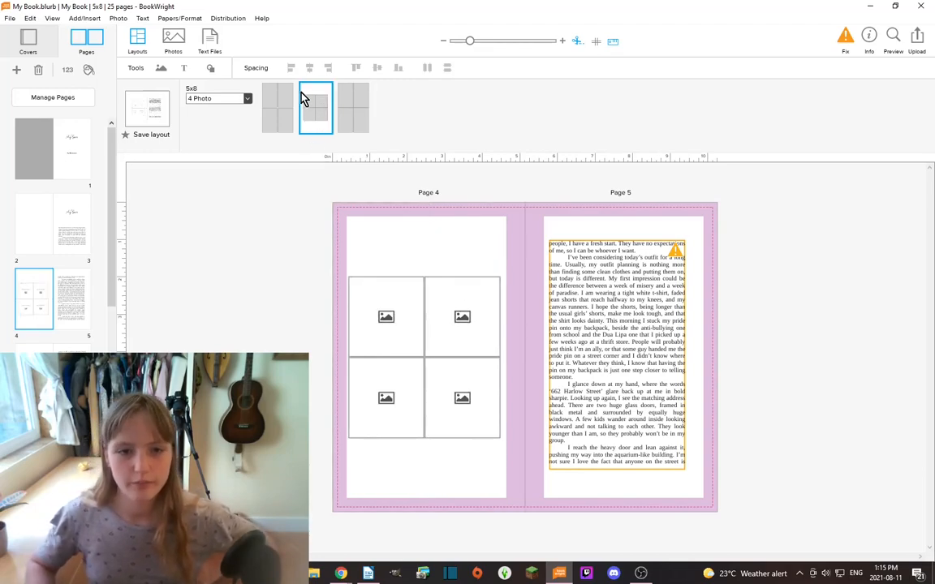
left_click(277, 104)
left_click(224, 99)
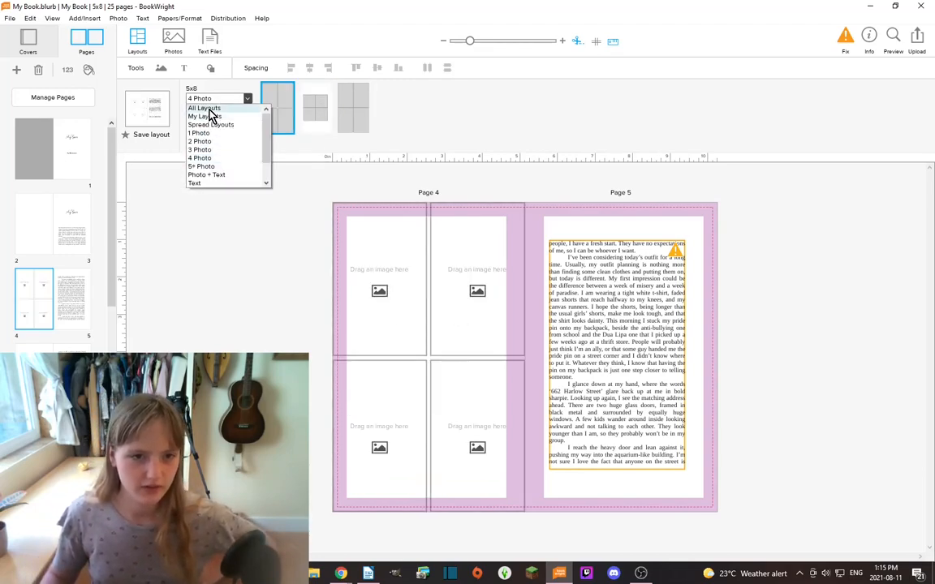
left_click(203, 90)
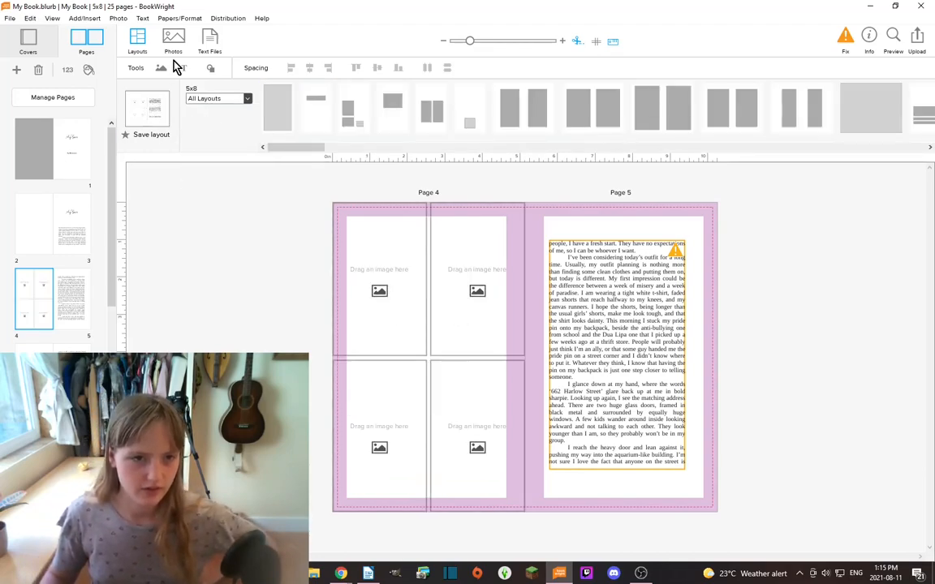
Replace page 4's four-photo layout with the single-photo layout, and delete its image frame to leave the page blank
left_click(286, 112)
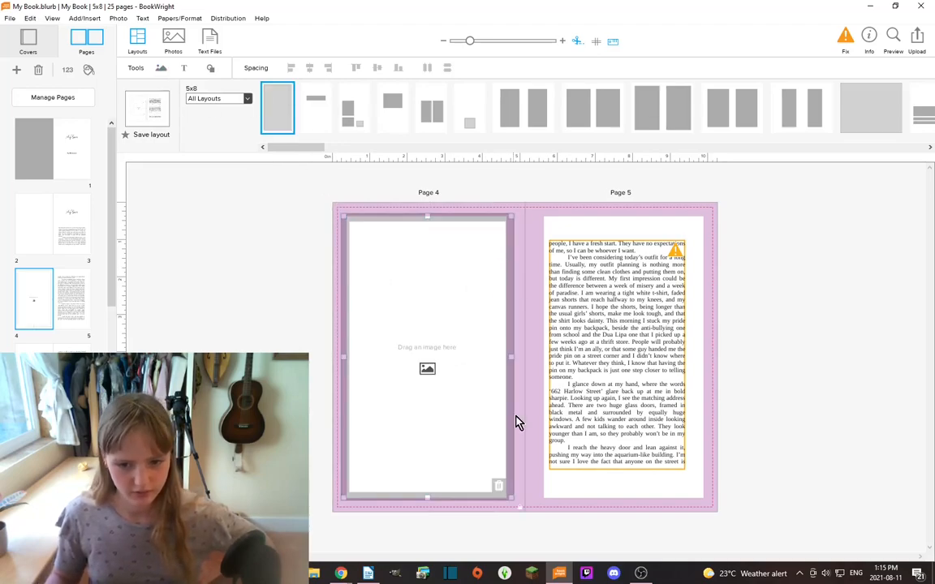
left_click(500, 484)
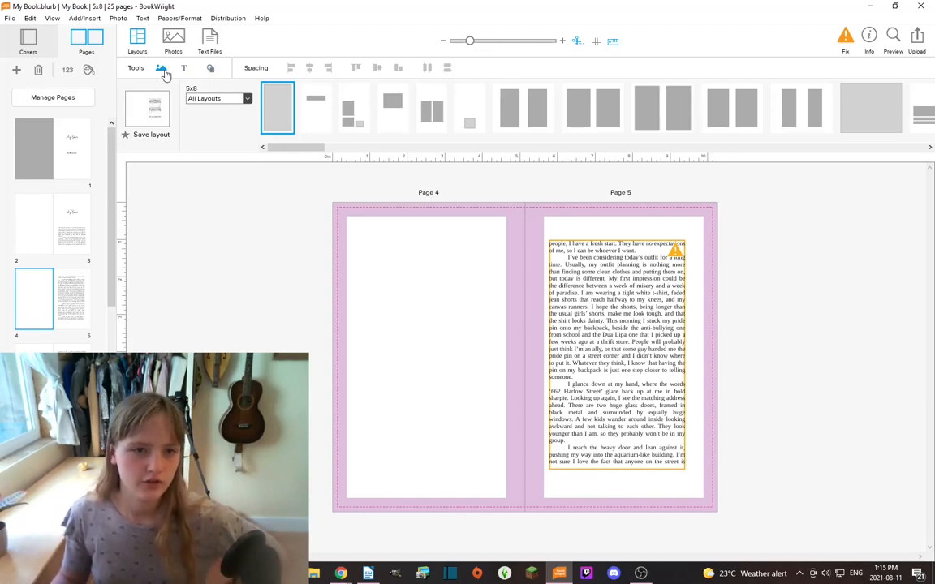
Draw a rectangle about 2.53 × 3.47 in in the upper part of page 4 and fill it with yellow (255, 228, 51)
left_click(210, 72)
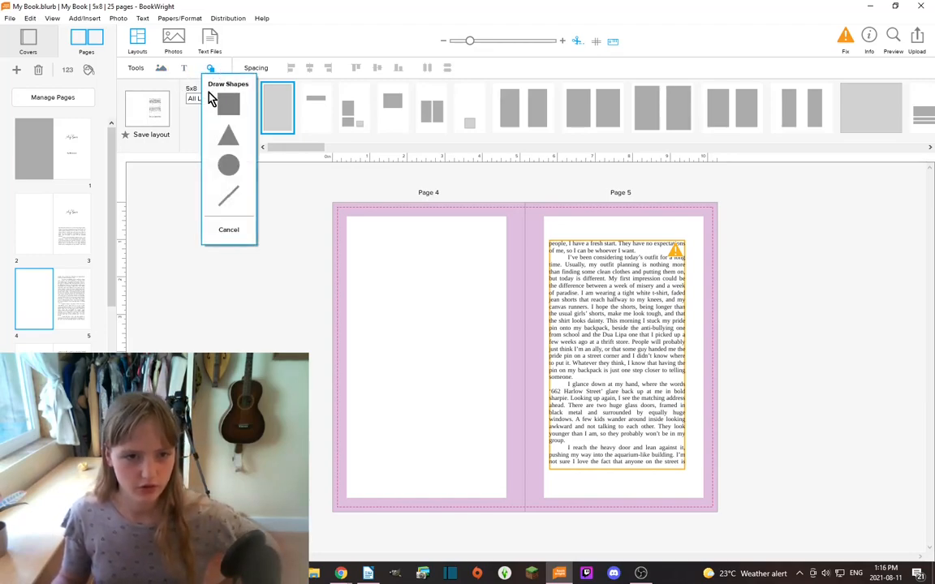
left_click(227, 107)
left_click_drag(353, 232, 447, 357)
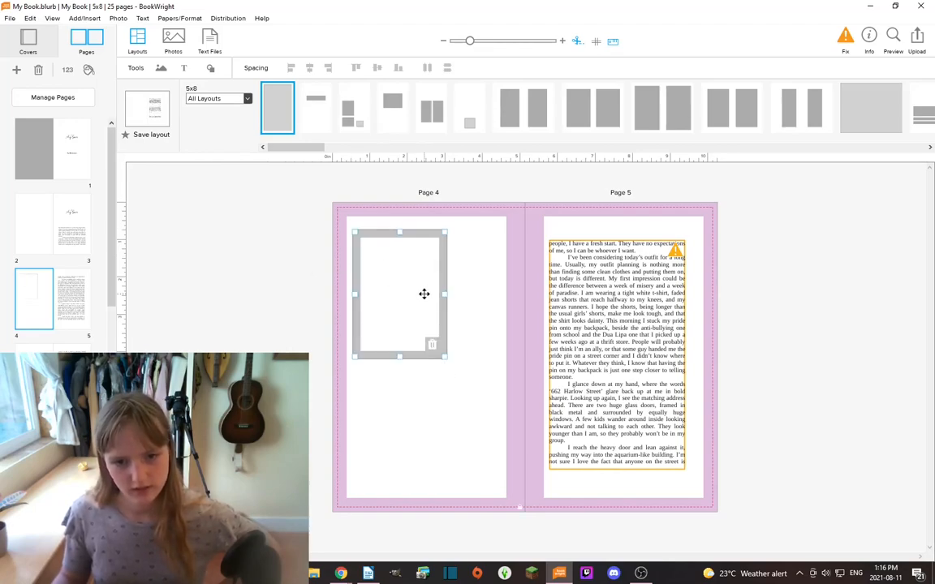
left_click(424, 294)
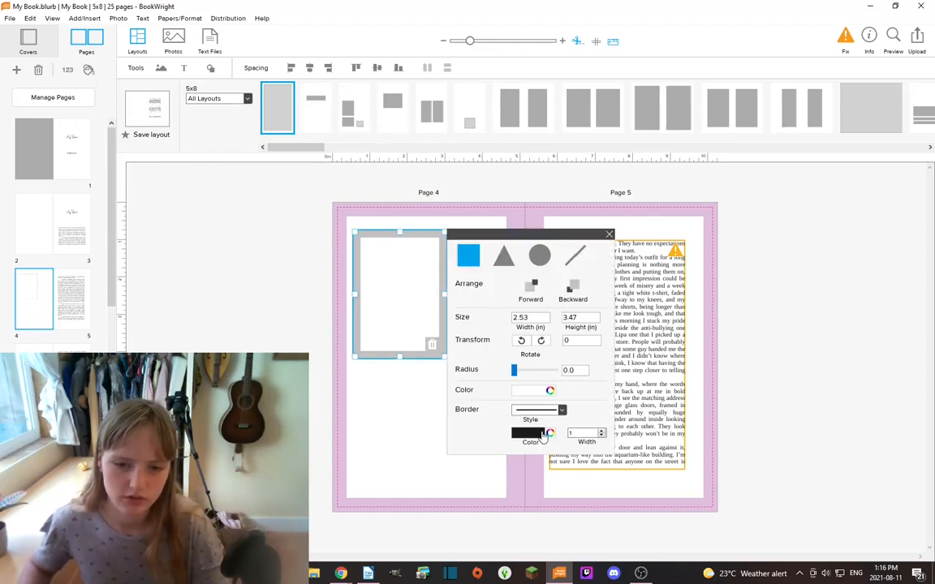
left_click(519, 392)
left_click(469, 266)
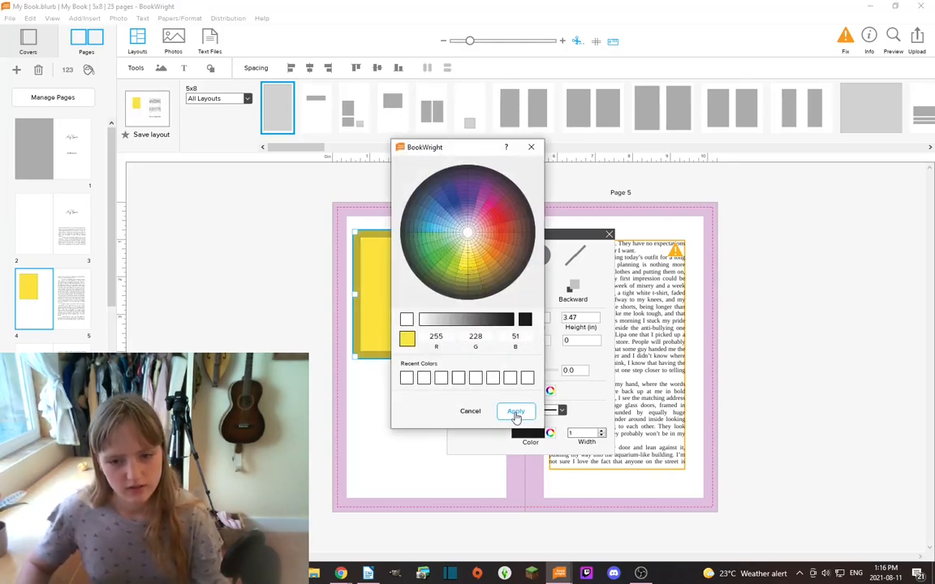
left_click(515, 412)
Make the yellow rectangle's border white and increase the border width
left_click(527, 433)
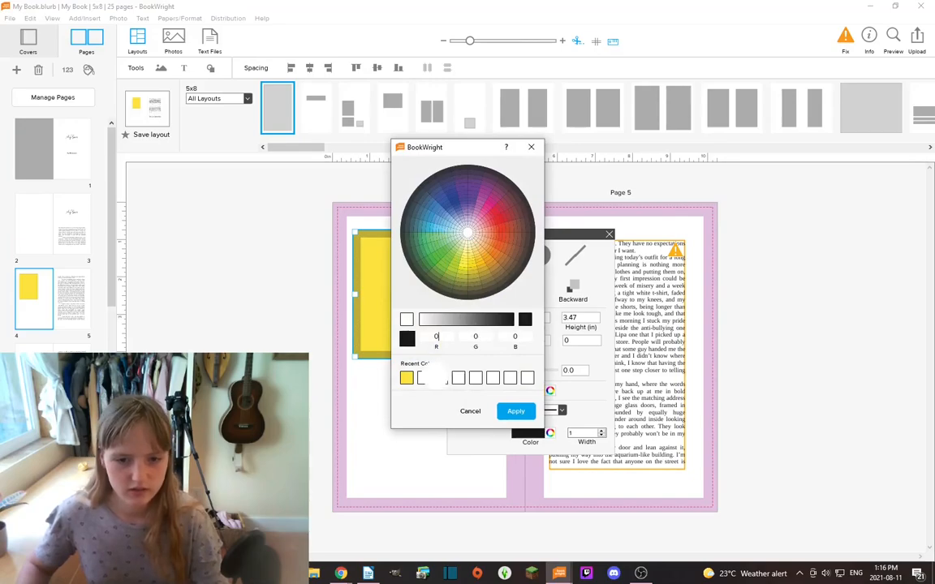
left_click(439, 378)
left_click(514, 411)
left_click(601, 435)
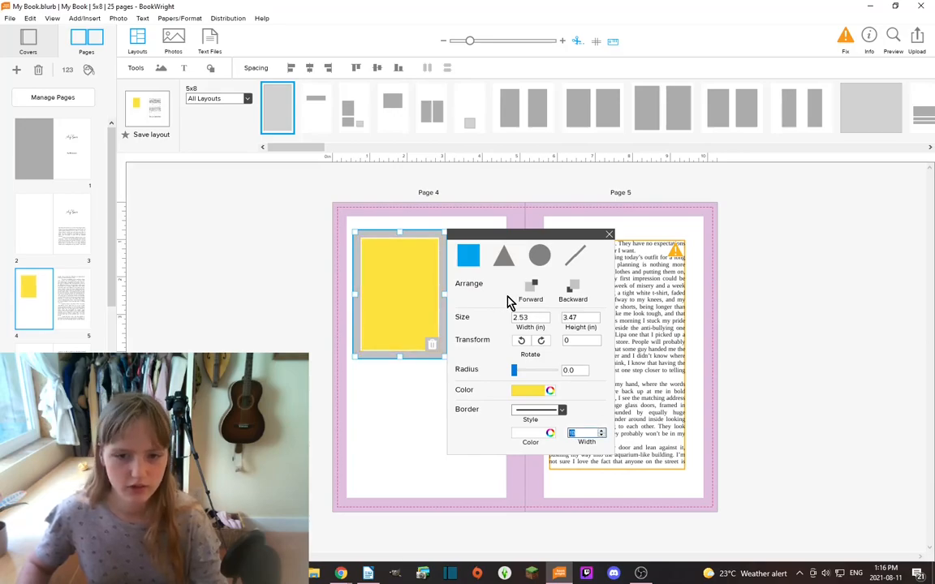
Rotate the yellow rectangle 7 degrees clockwise and change its shape to a circle
left_click(542, 340)
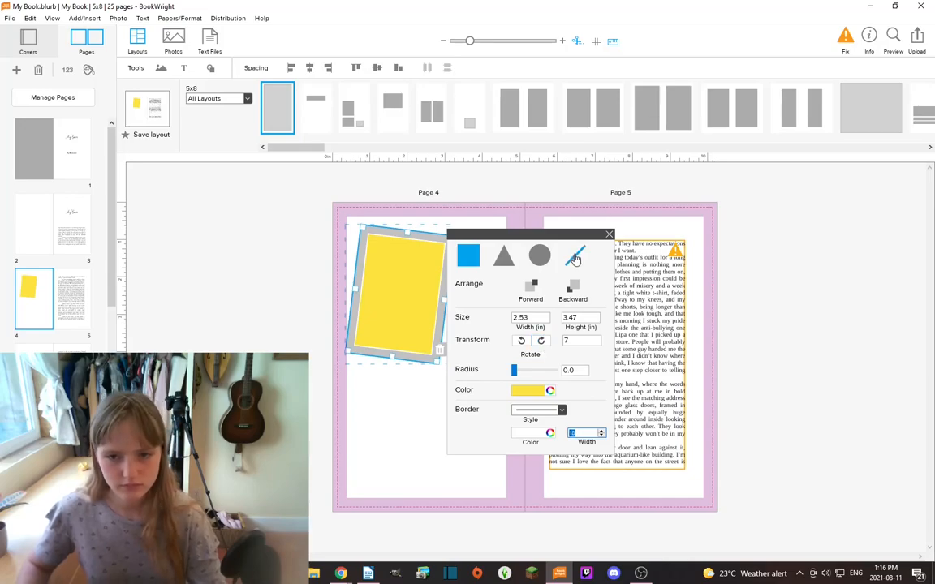
left_click(539, 257)
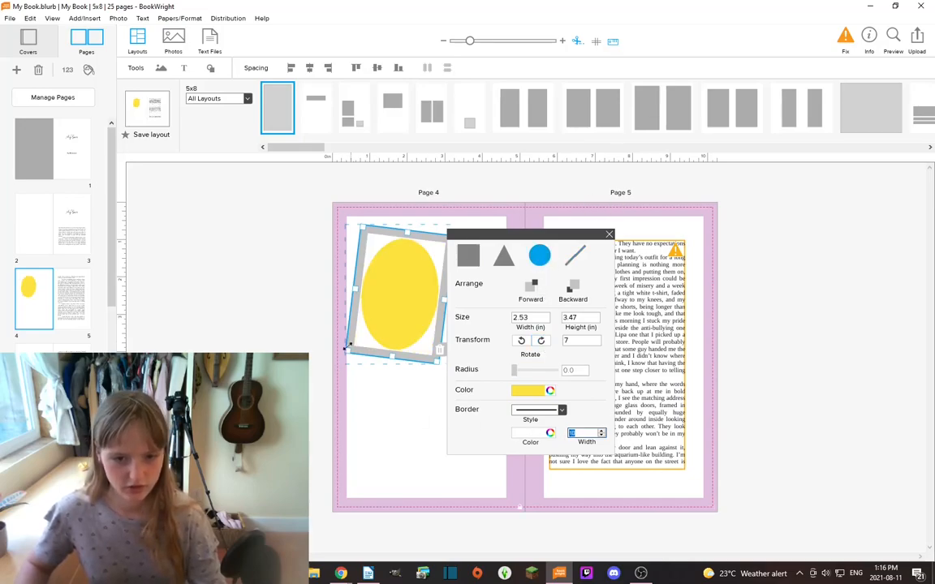
left_click(290, 330)
Delete the rotated yellow shape from page 4
left_click(432, 328)
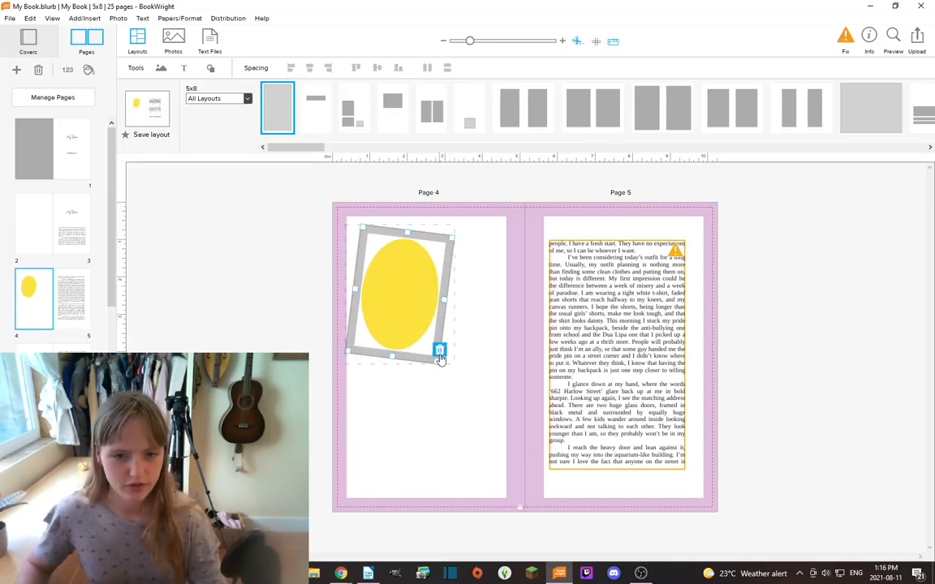
left_click(439, 352)
left_click(439, 351)
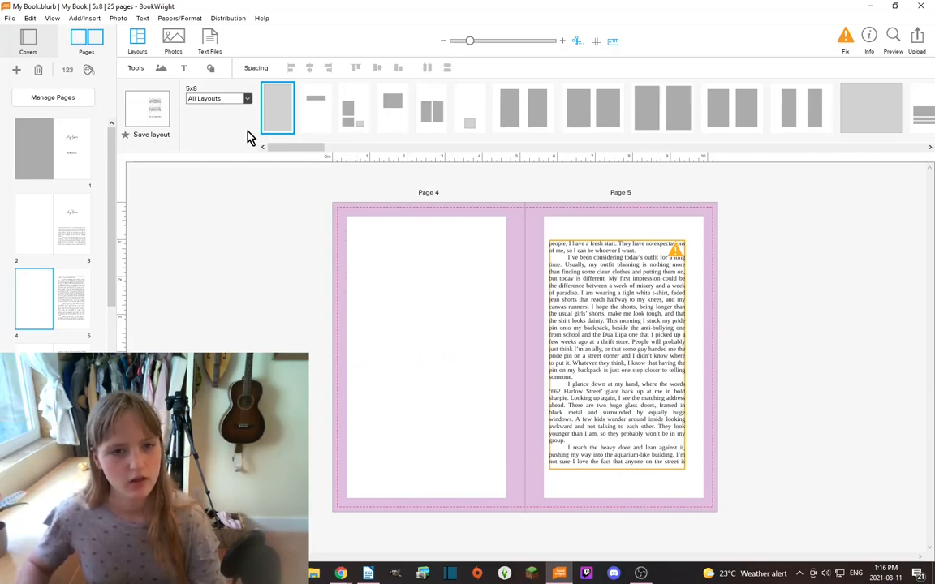
Add a text box across the upper part of page 4 reading "*Book does not resemble my life"
left_click_drag(361, 232, 498, 288)
left_click(455, 256)
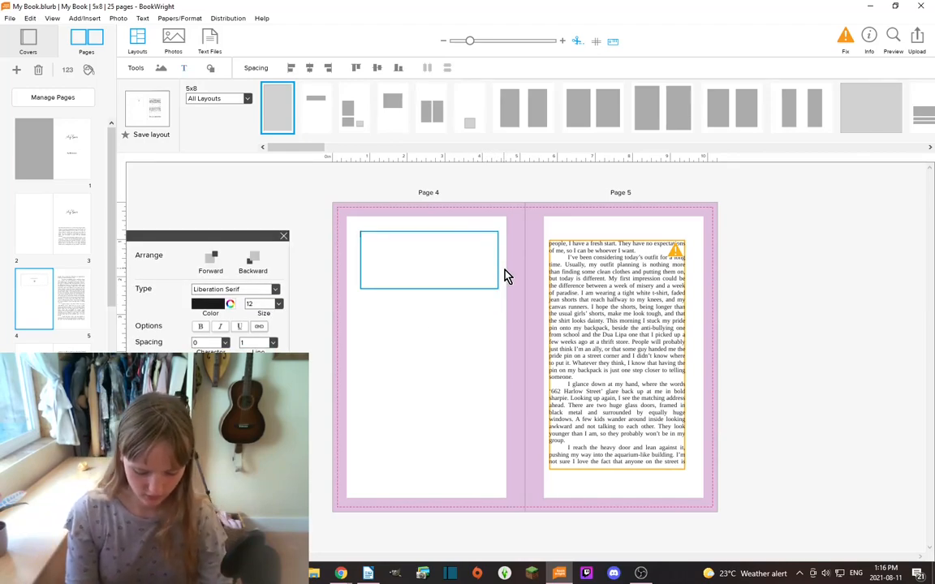
type("\"")
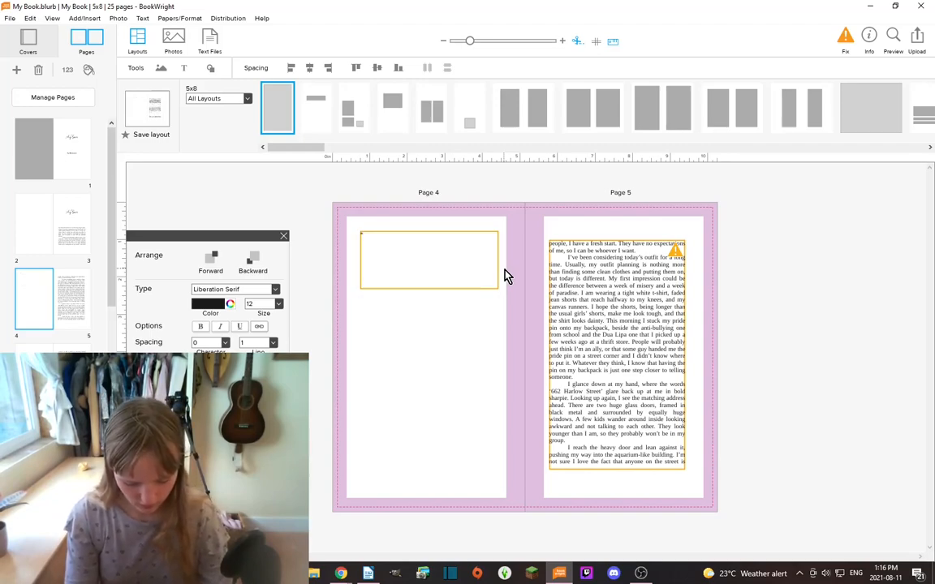
type("Book does not resemble my life")
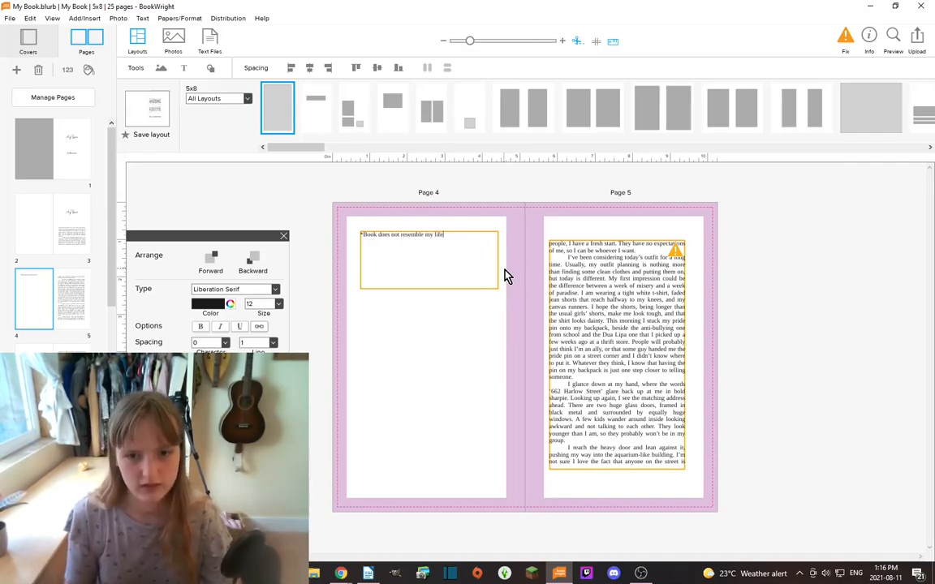
left_click(281, 212)
Shrink the page 4 text box around its single line, to about 2.46 × 0.24 in
mouse_move(495, 259)
left_click_drag(495, 260, 451, 262)
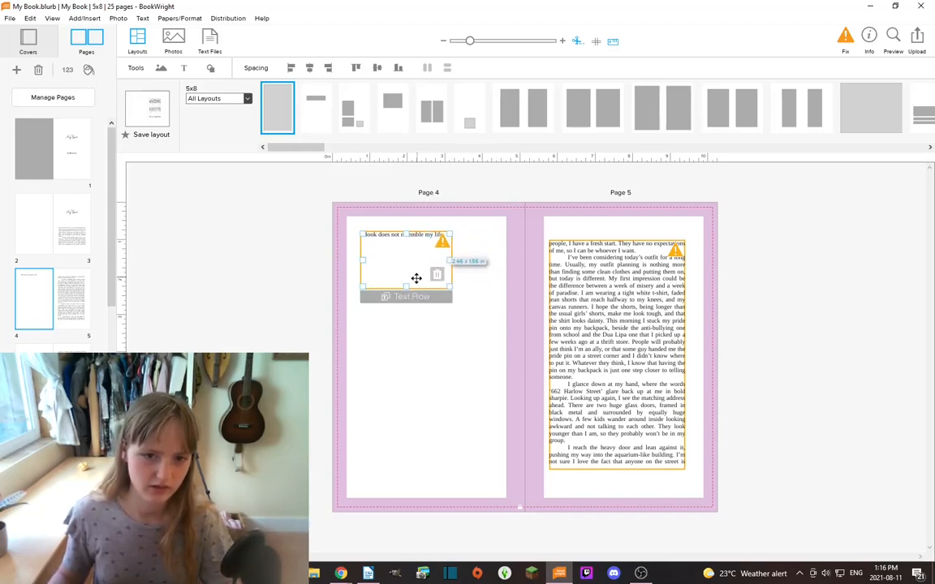
left_click_drag(406, 288, 406, 237)
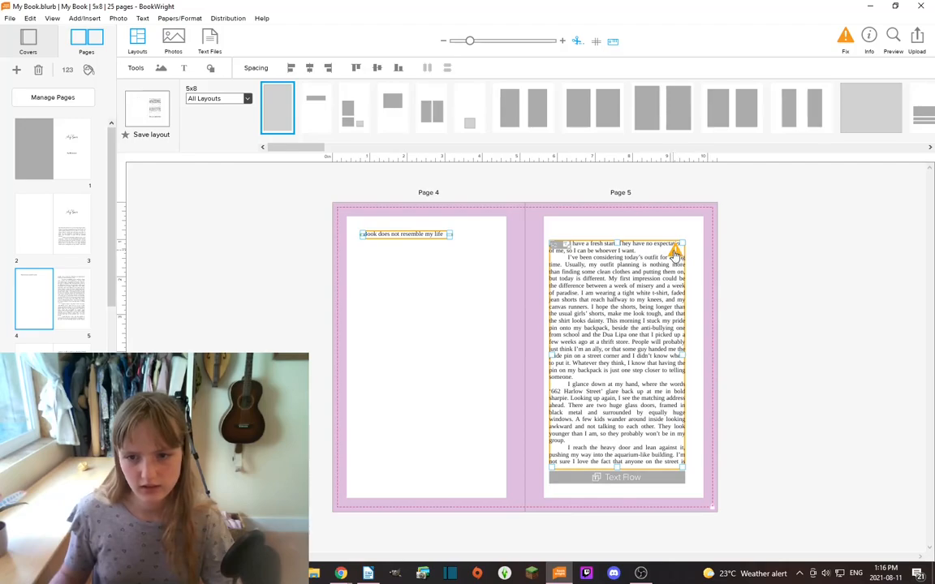
Change the page 4 note's font to Arial and shift its text box slightly to the right
left_click(401, 234)
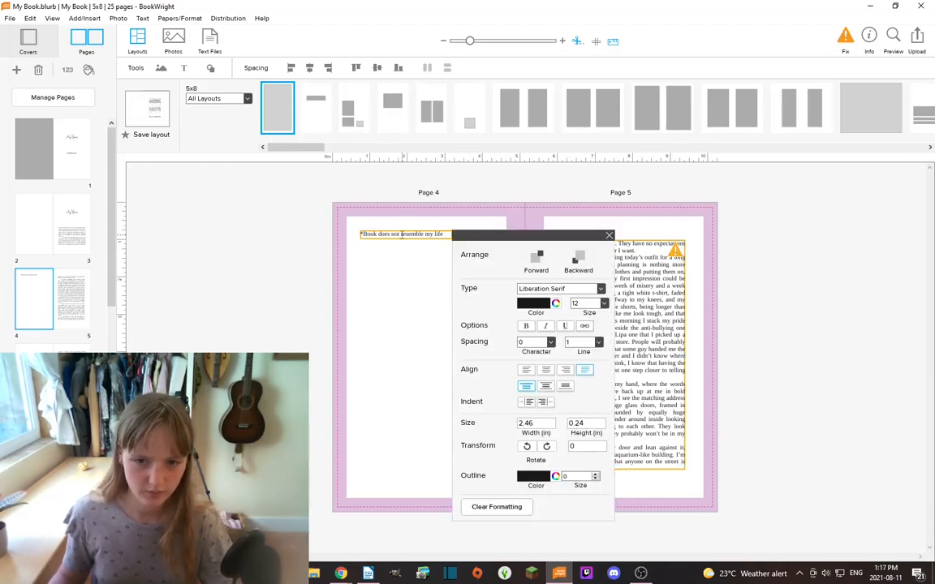
triple_click(416, 234)
left_click(559, 288)
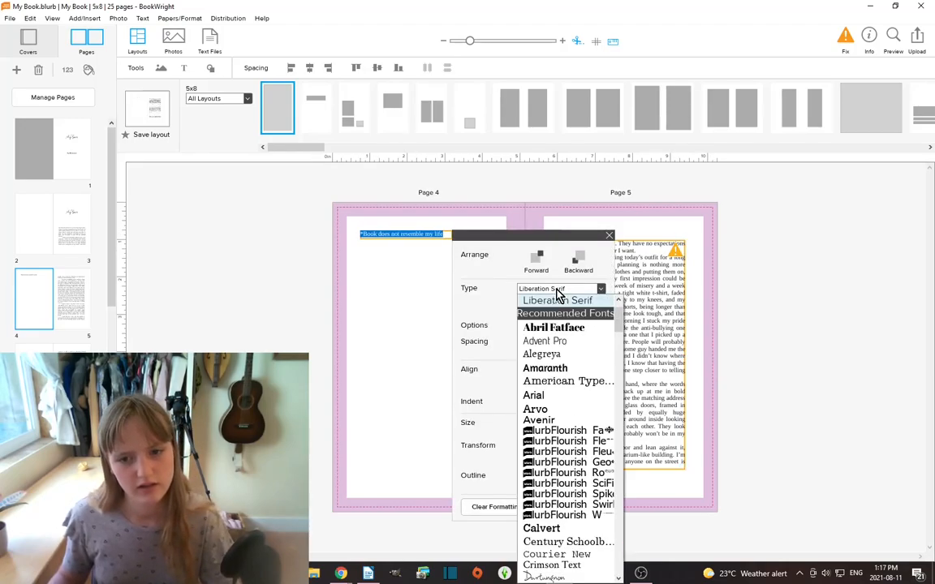
left_click(555, 395)
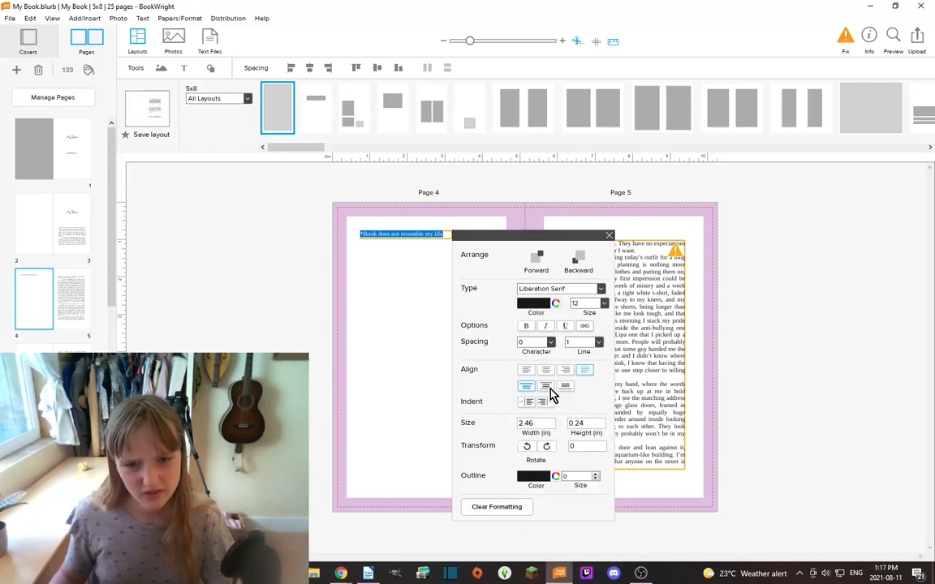
left_click(242, 294)
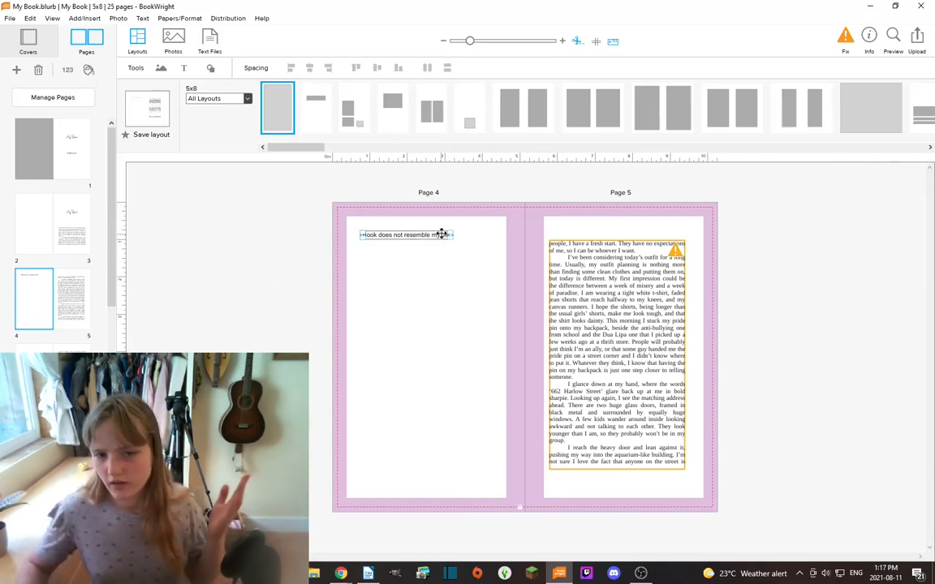
mouse_move(435, 234)
left_mouse_down()
mouse_move(445, 384)
mouse_move(457, 251)
mouse_move(439, 232)
mouse_move(449, 236)
left_mouse_up()
Draw an image frame about 2.99 × 6.13 in below the page 4 note and import the line-art drawings from the computer
left_click(160, 67)
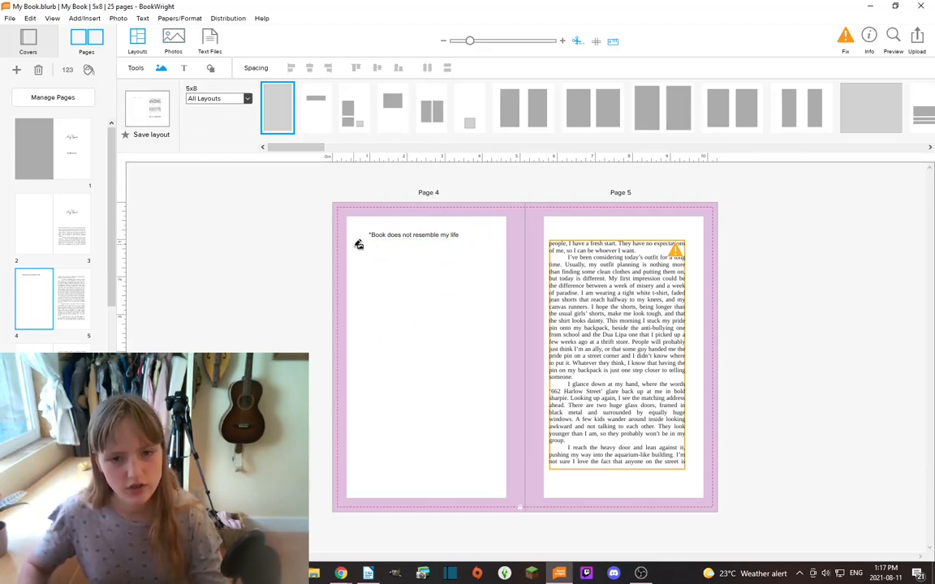
mouse_move(367, 251)
left_mouse_down()
mouse_move(476, 441)
mouse_move(492, 492)
mouse_move(479, 489)
left_mouse_up()
left_click(168, 39)
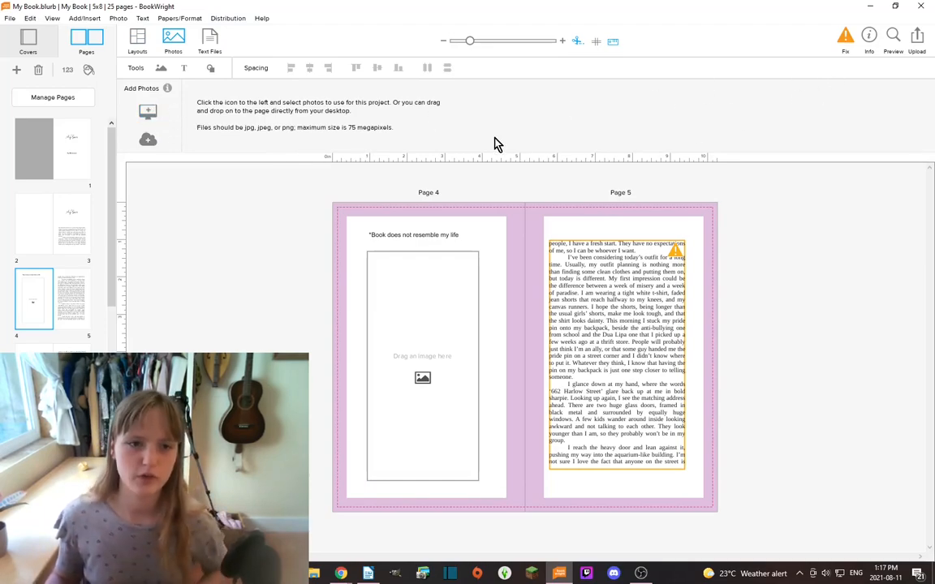
left_click(147, 113)
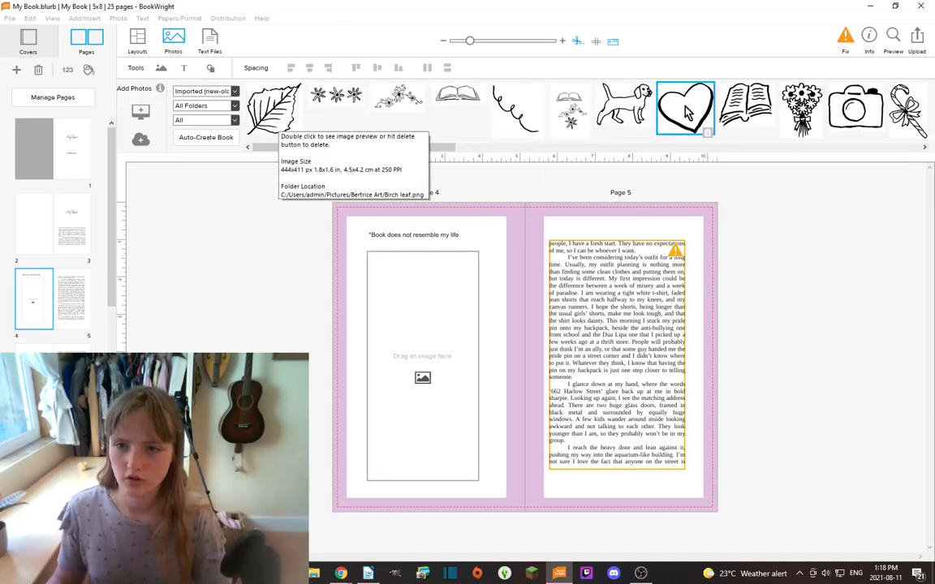
Place the candy cane drawing in the page 4 frame and fit the whole drawing inside it
left_click_drag(907, 107, 417, 351)
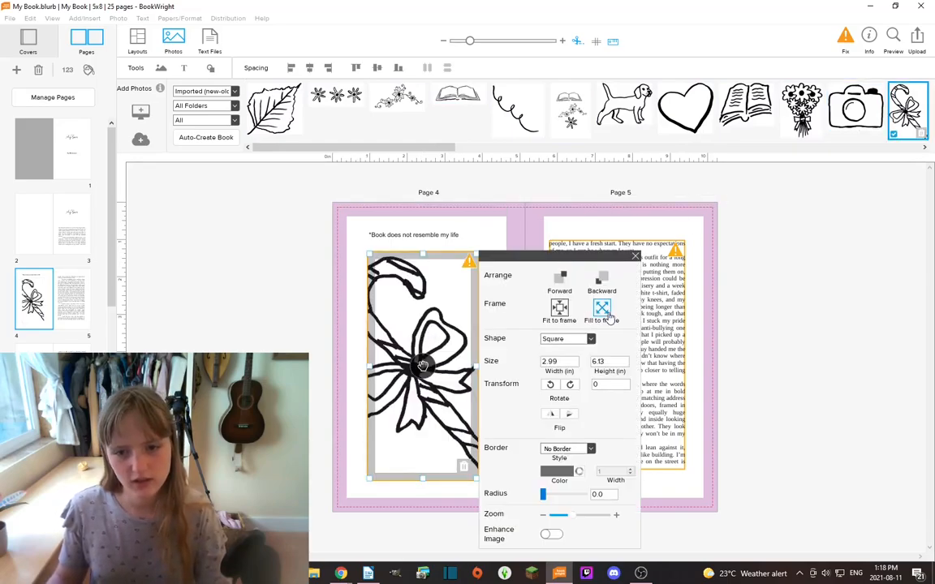
left_click(559, 308)
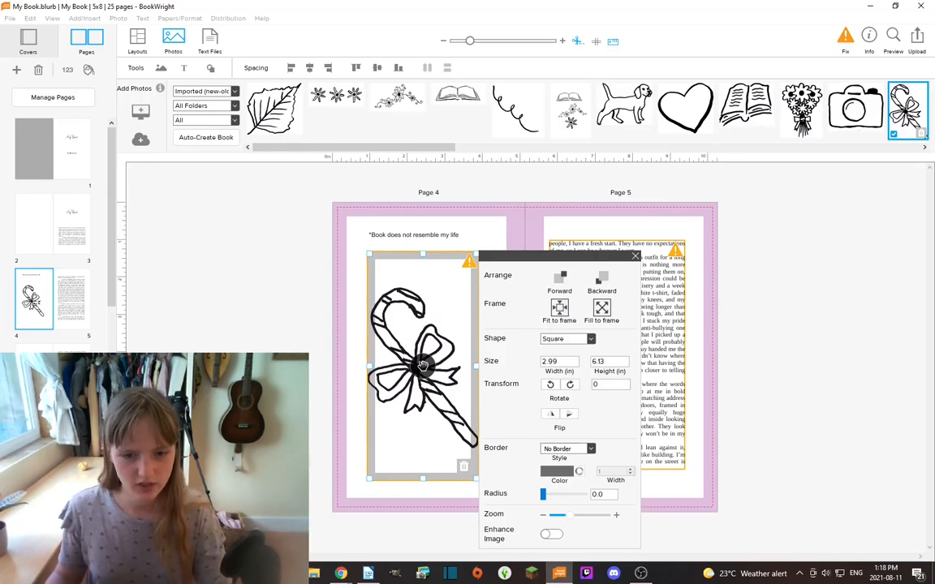
left_click(422, 366)
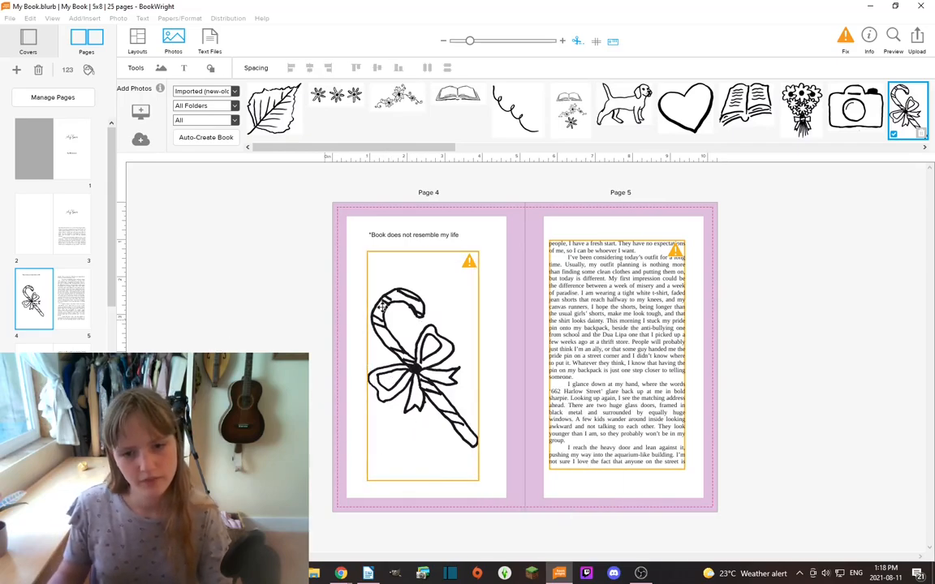
Check the warning on the candy cane image without applying a fix, and preview the spread of pages 4 and 5
left_click(469, 263)
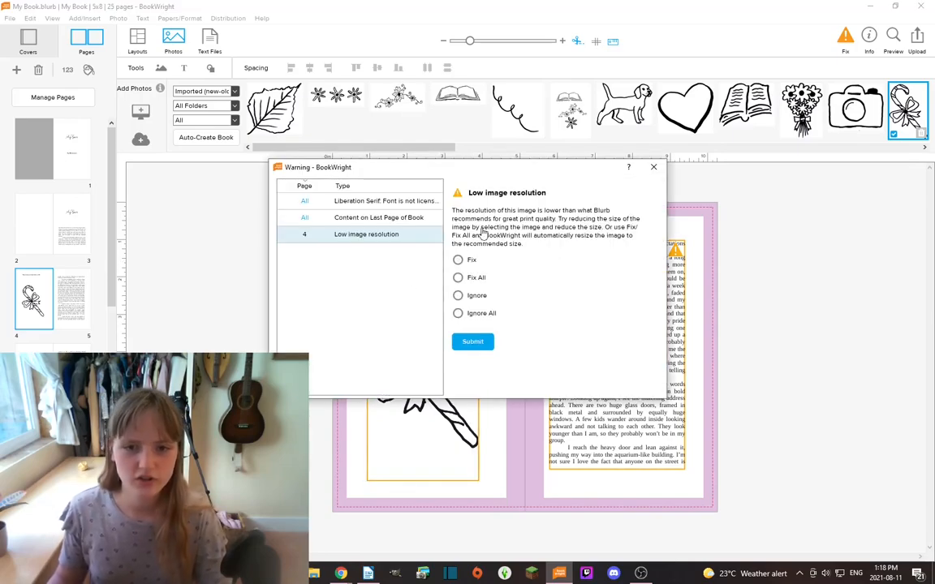
left_click(654, 169)
left_click(893, 44)
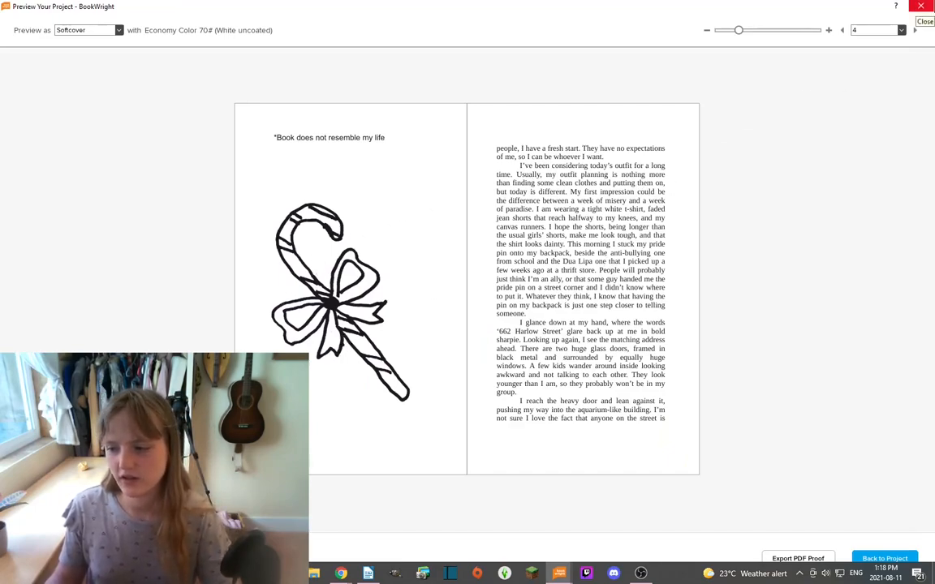
left_click(920, 7)
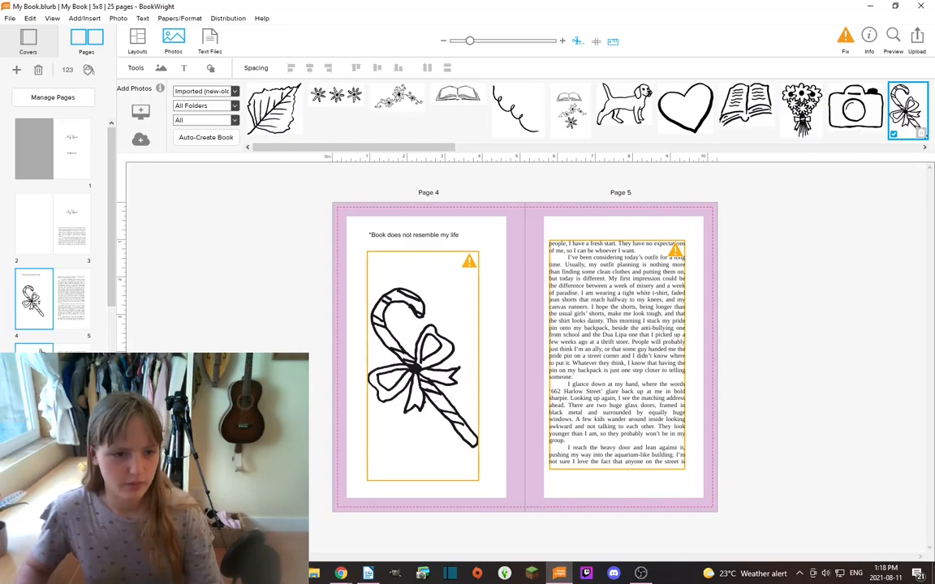
Draw an image frame about 3.56 × 6.55 in on blank page 6 and place the dog drawing in it
left_click(45, 350)
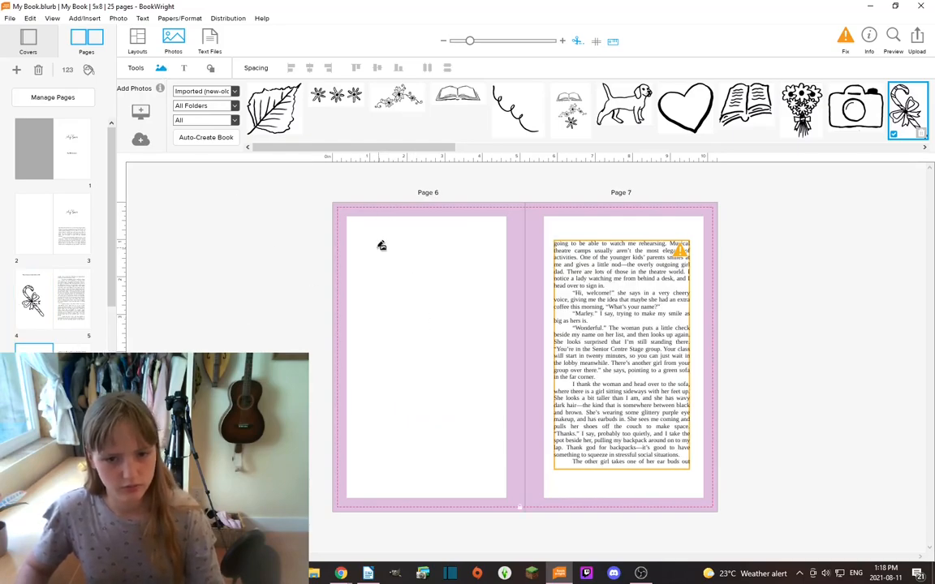
mouse_move(359, 241)
left_mouse_down()
mouse_move(453, 393)
mouse_move(482, 479)
mouse_move(496, 482)
left_mouse_up()
left_click_drag(624, 105, 432, 366)
Rotate the dog image on page 6 by 90 degrees
left_click(440, 340)
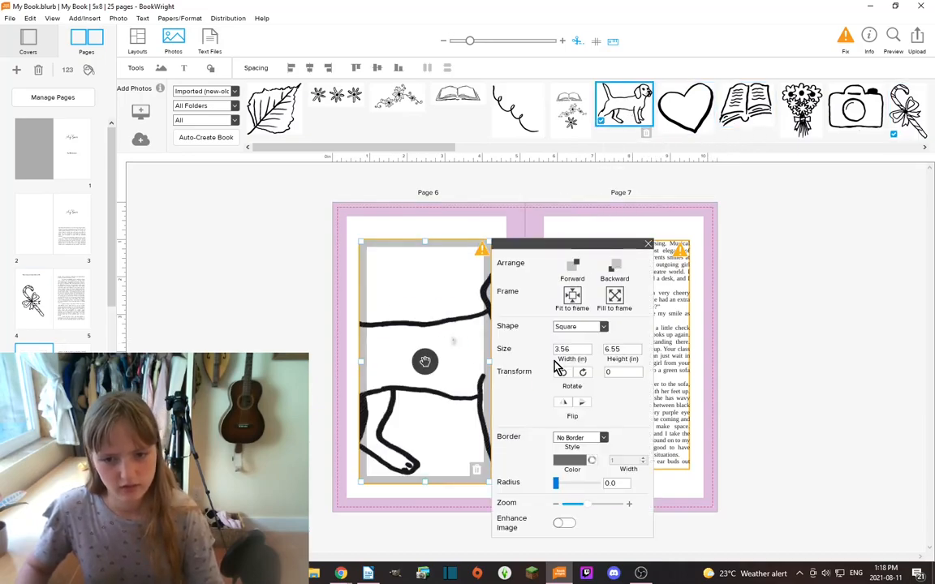
left_click(619, 373)
type("90")
key("Return")
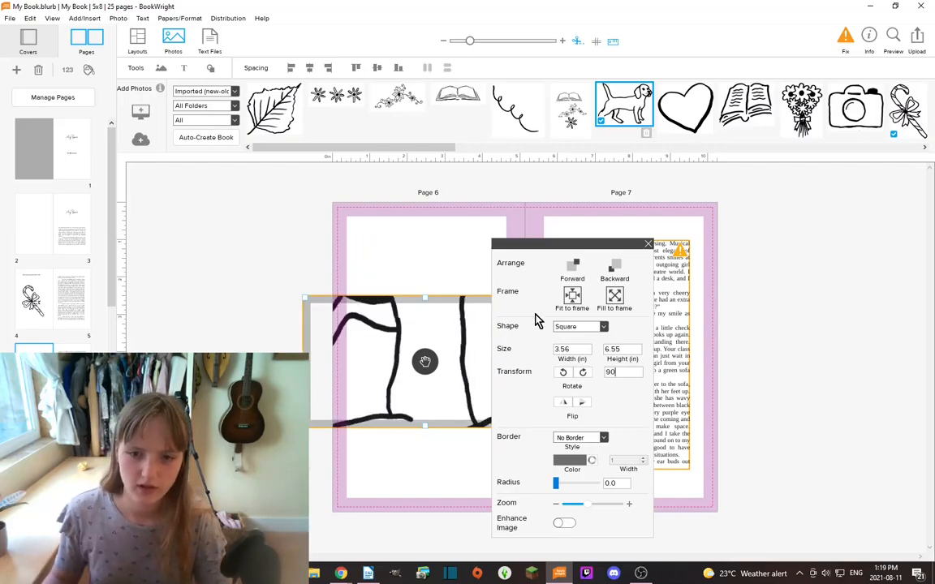
Fit the dog drawing to its frame and shorten the rotated frame from both ends to about 3.4 in, within page 6
left_click(584, 302)
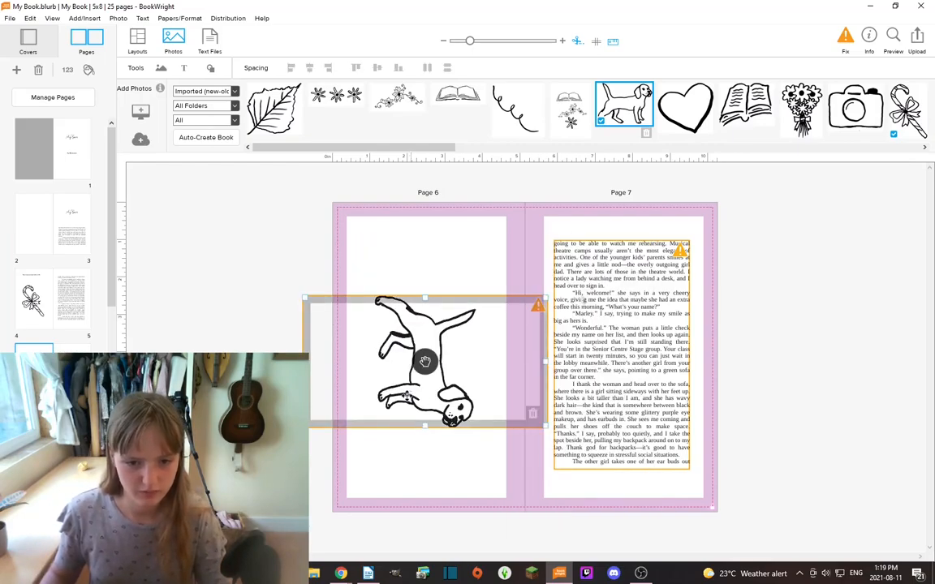
left_click_drag(305, 361, 358, 361)
left_click_drag(547, 363, 496, 367)
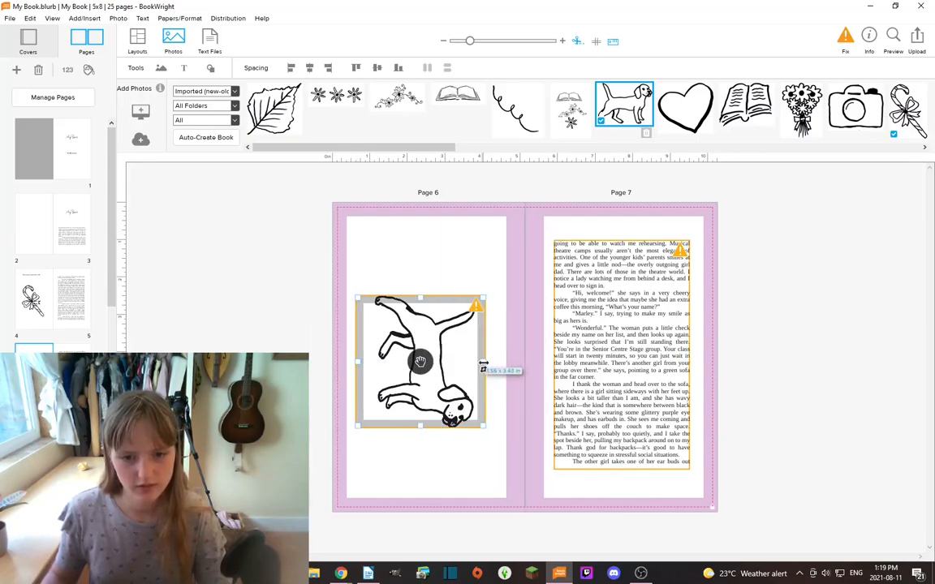
Extend the dog image frame to nearly the full height of page 6, refit the drawing to it, and preview the spread of pages 6 and 7
left_click_drag(426, 428, 426, 479)
left_click_drag(426, 298, 426, 233)
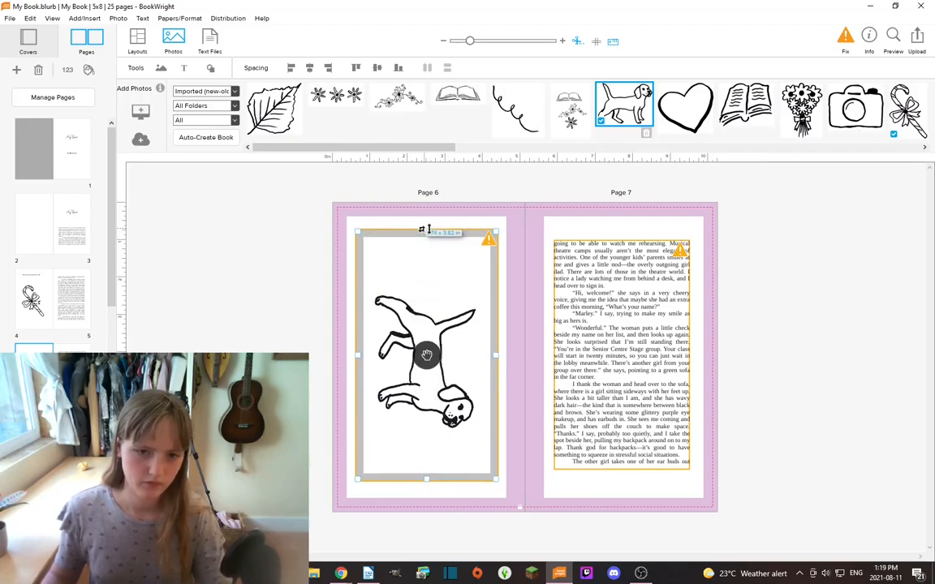
left_click(424, 328)
left_click(579, 288)
left_click(654, 233)
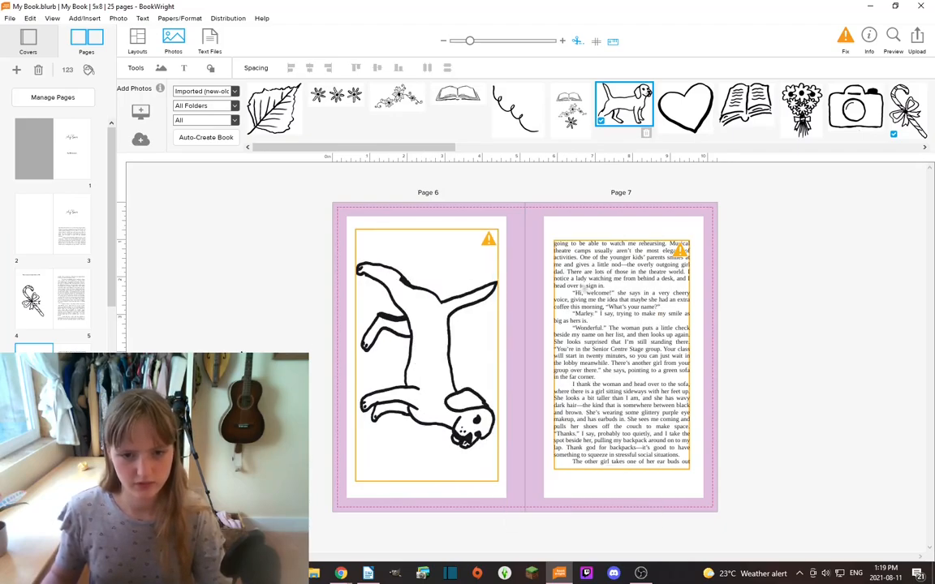
left_click(893, 38)
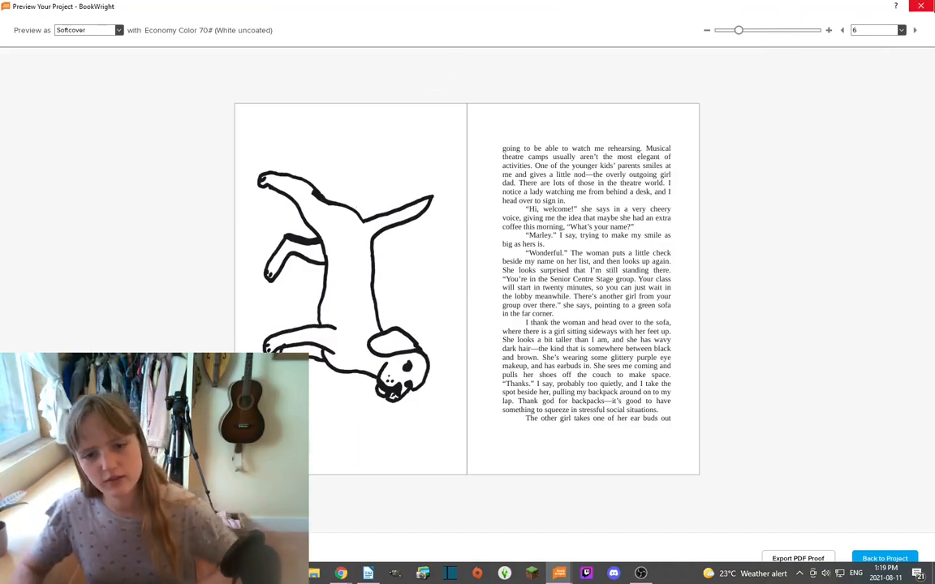
left_click(920, 5)
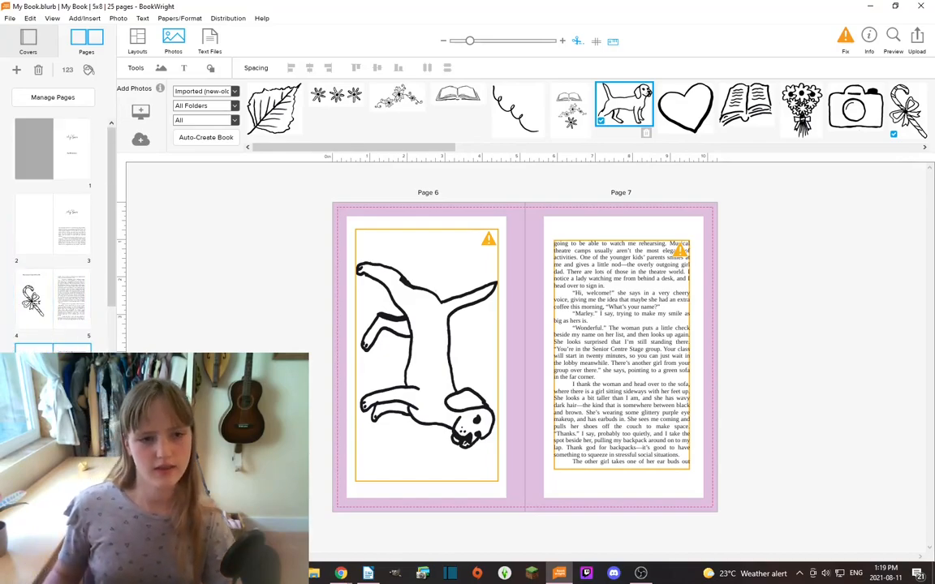
Apply a pale peach background color of RGB 255, 241, 234 to all pages of the book
scroll(52, 235, "down", 5)
scroll(53, 235, "down", 1)
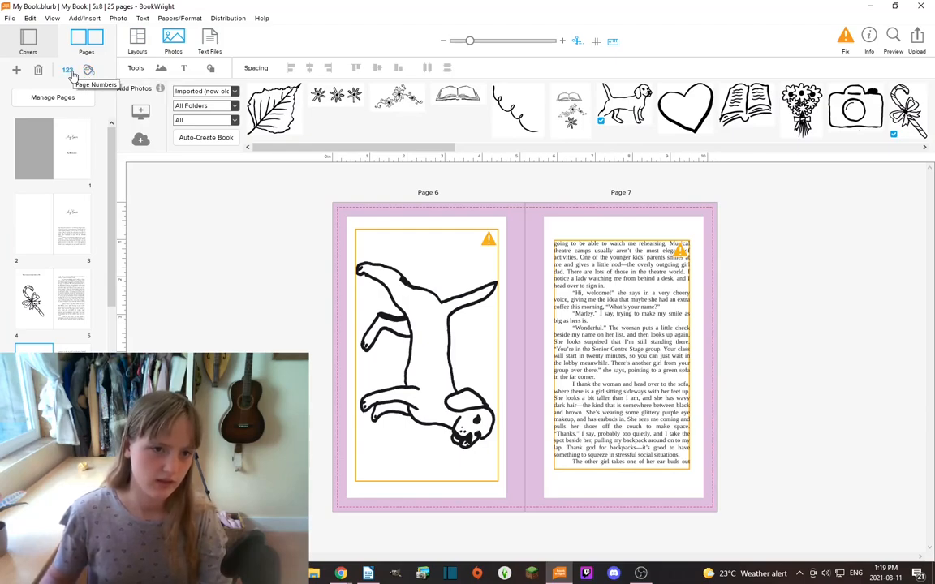
left_click(89, 72)
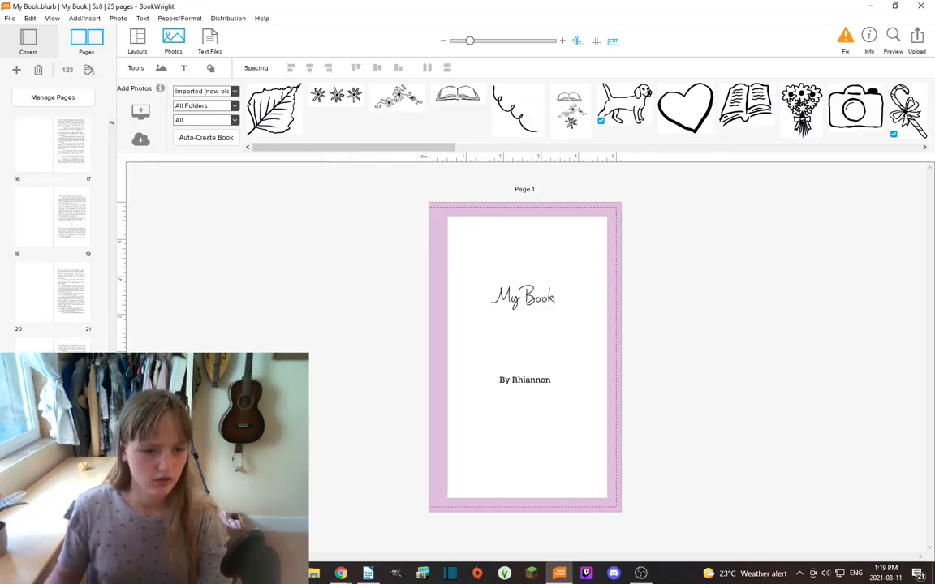
key("ctrl+a")
left_click(89, 70)
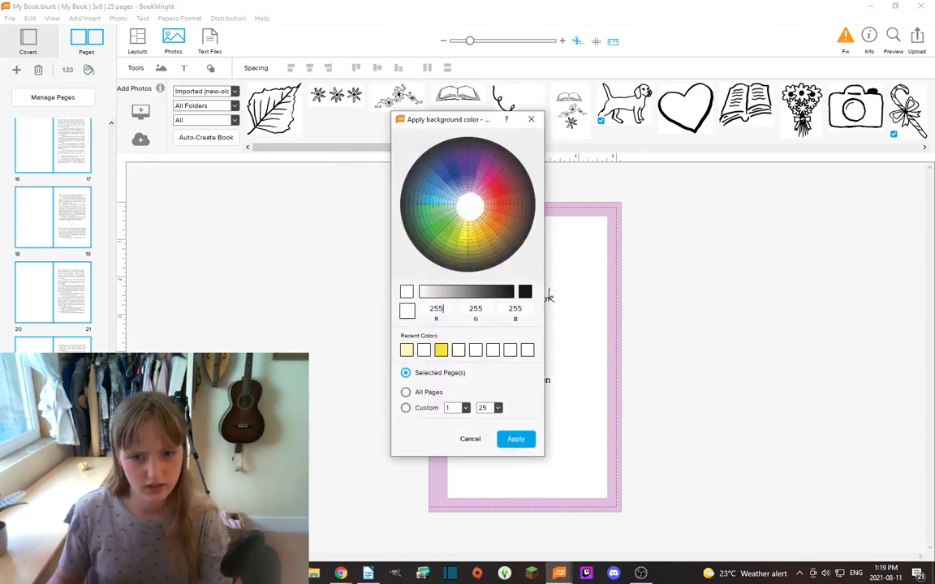
left_click(473, 203)
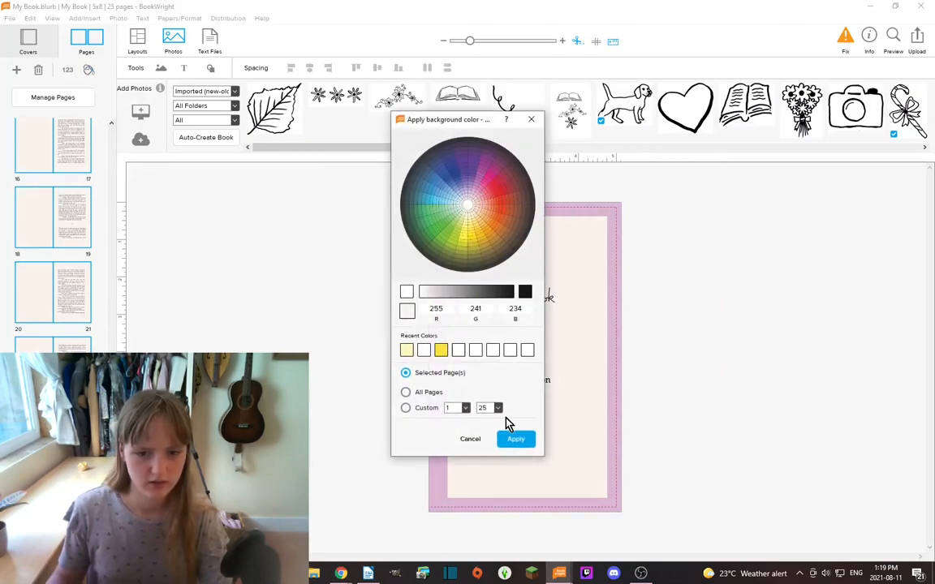
left_click(504, 443)
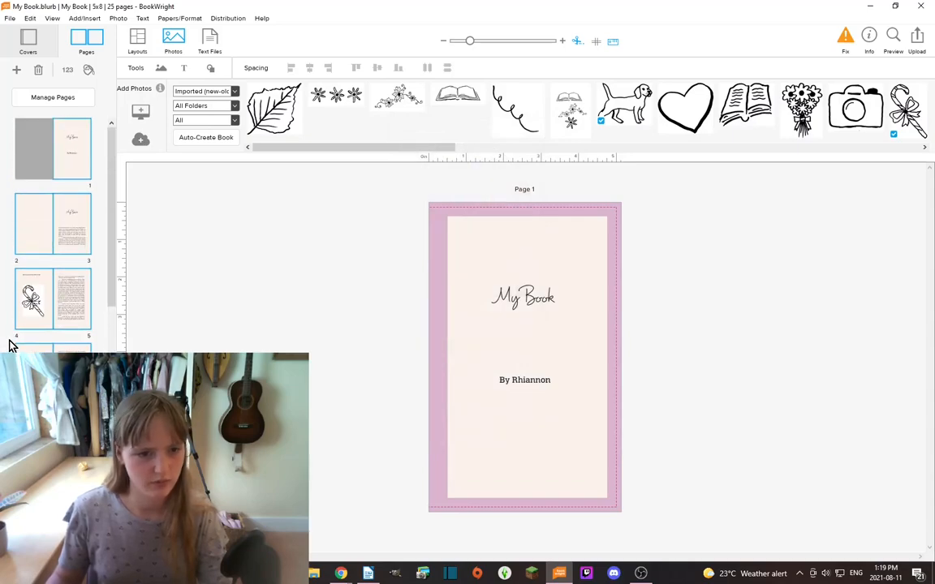
Add page numbers throughout the book and set them to size 20 in the Jockey One font
left_click(68, 70)
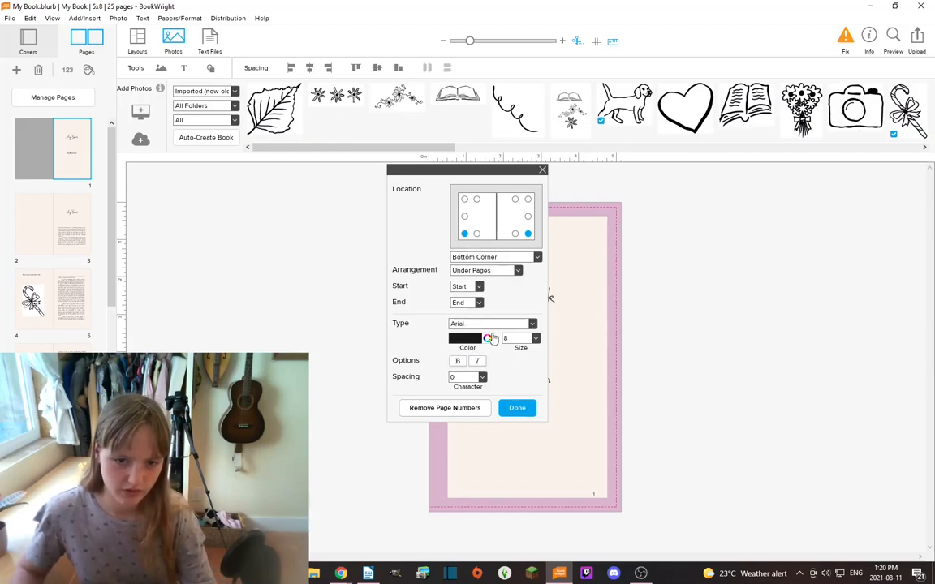
left_click(535, 339)
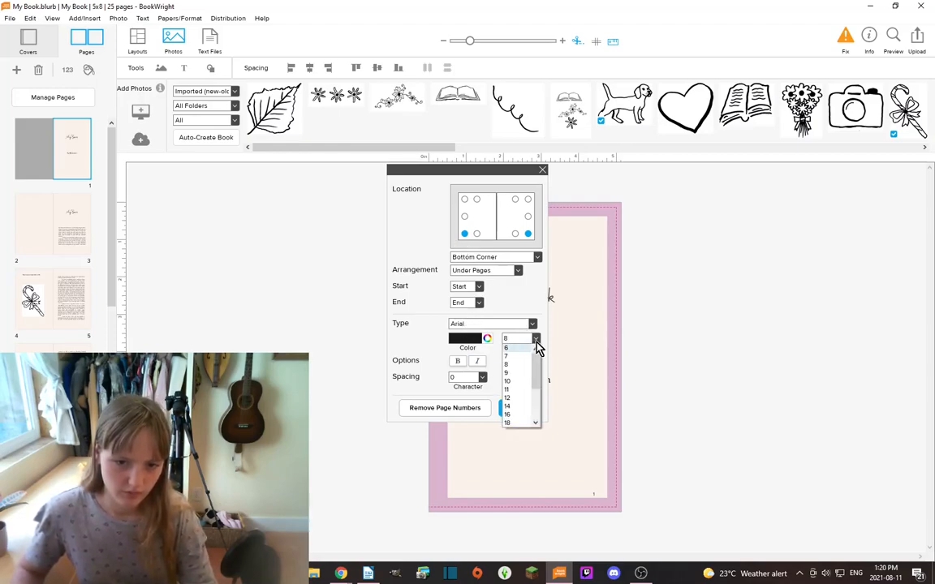
left_click(516, 403)
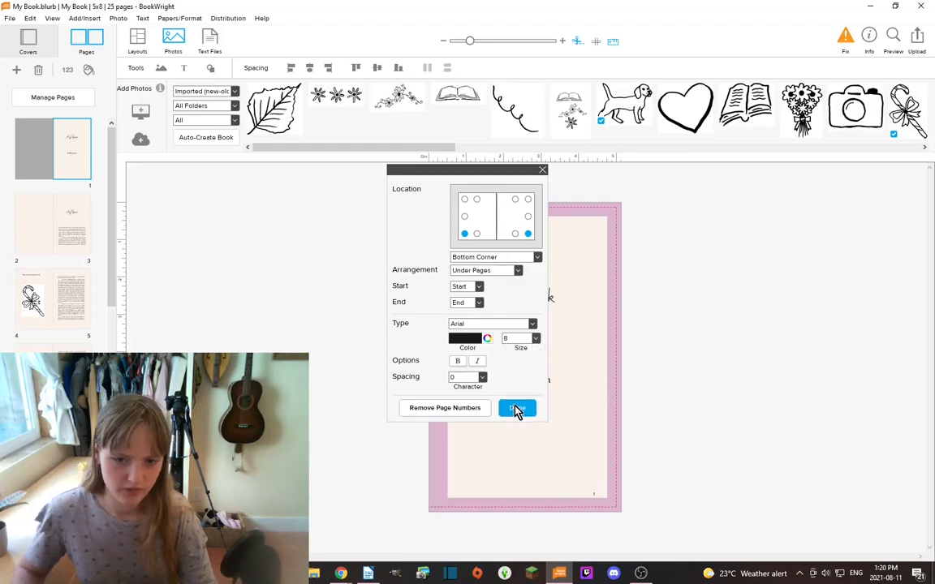
left_click(487, 324)
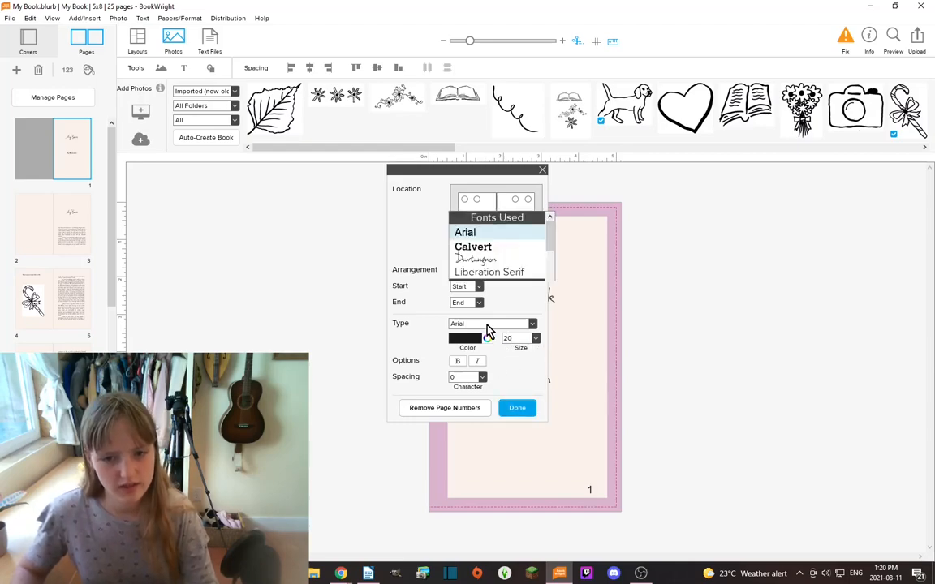
left_click(487, 148)
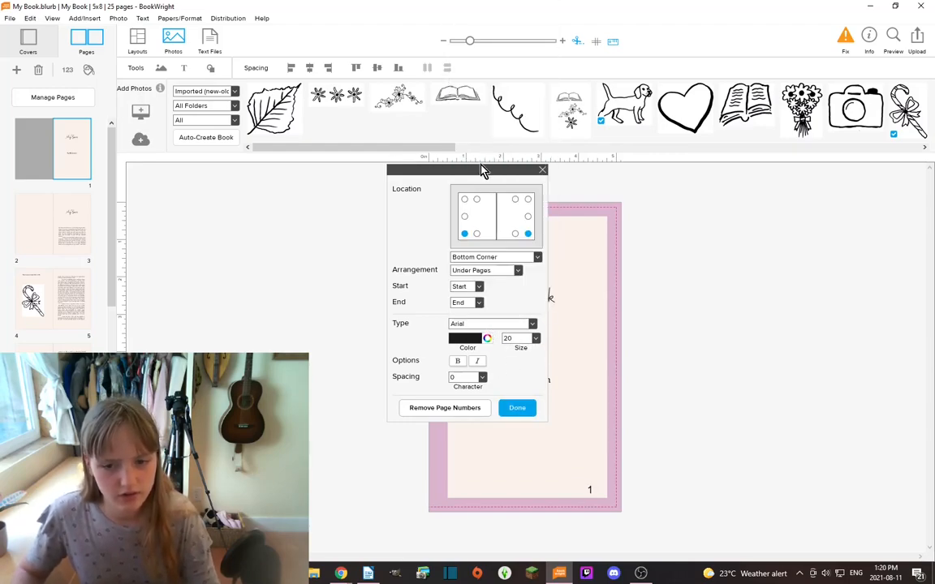
left_click(474, 326)
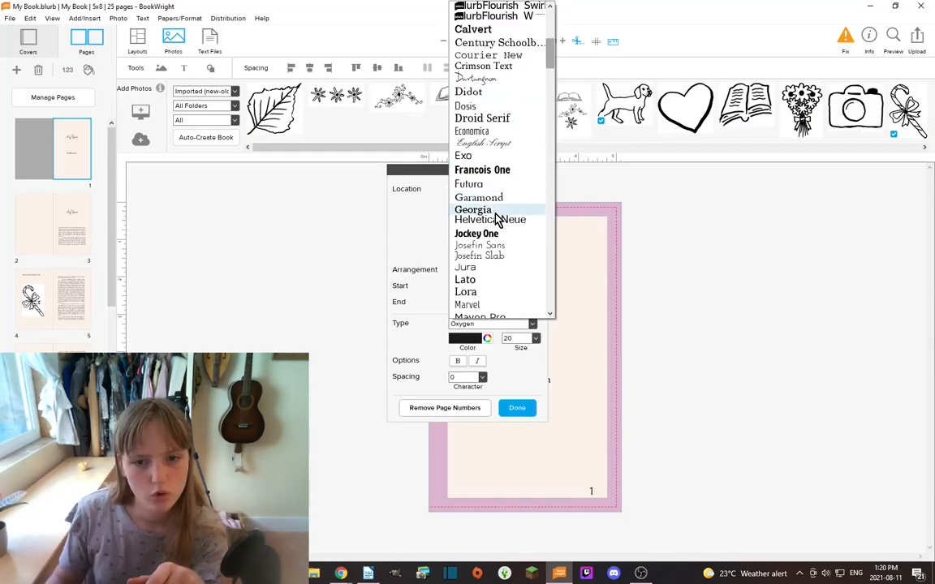
left_click(492, 235)
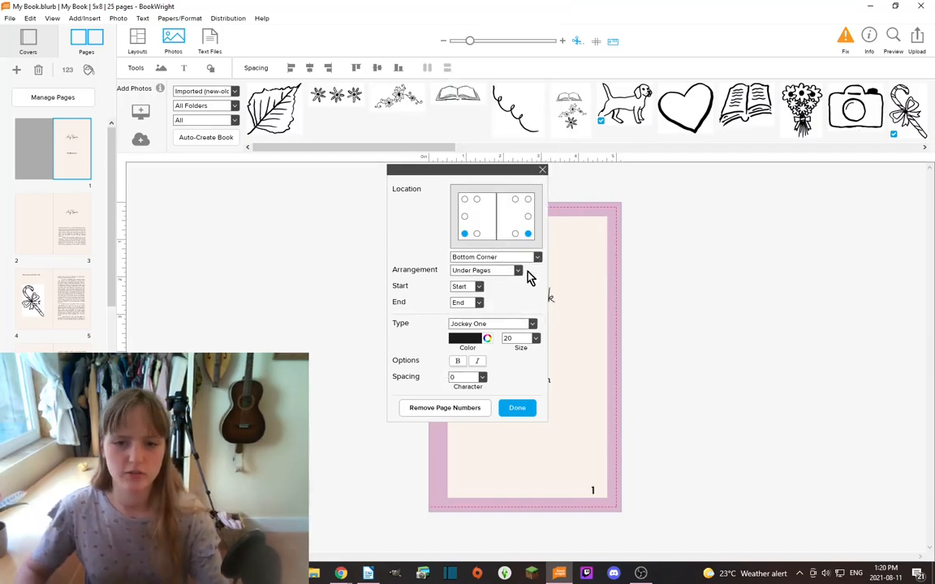
Try several page number locations, settle on Bottom Middle, and check the numbering on pages 1 to 3
left_click(528, 216)
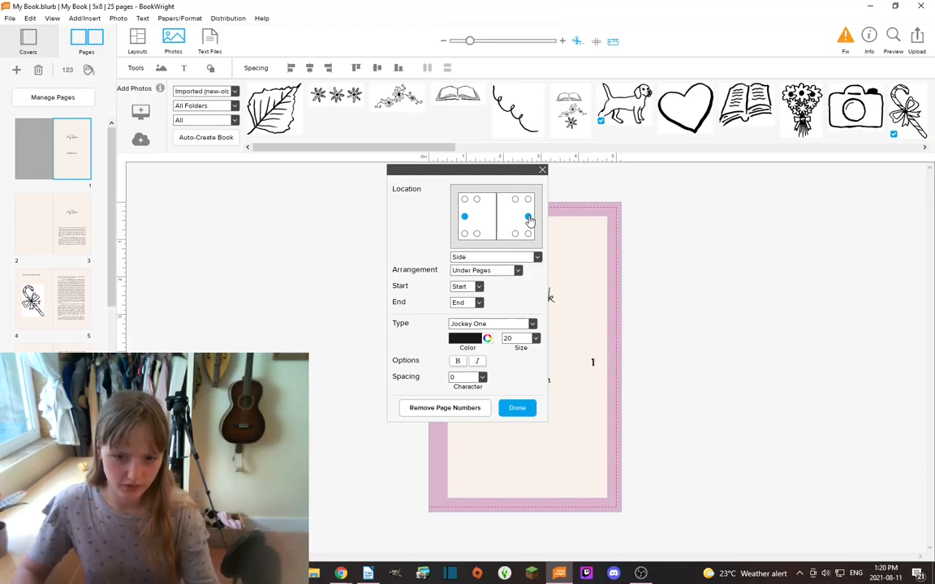
left_click(527, 200)
left_click(514, 199)
left_click(515, 235)
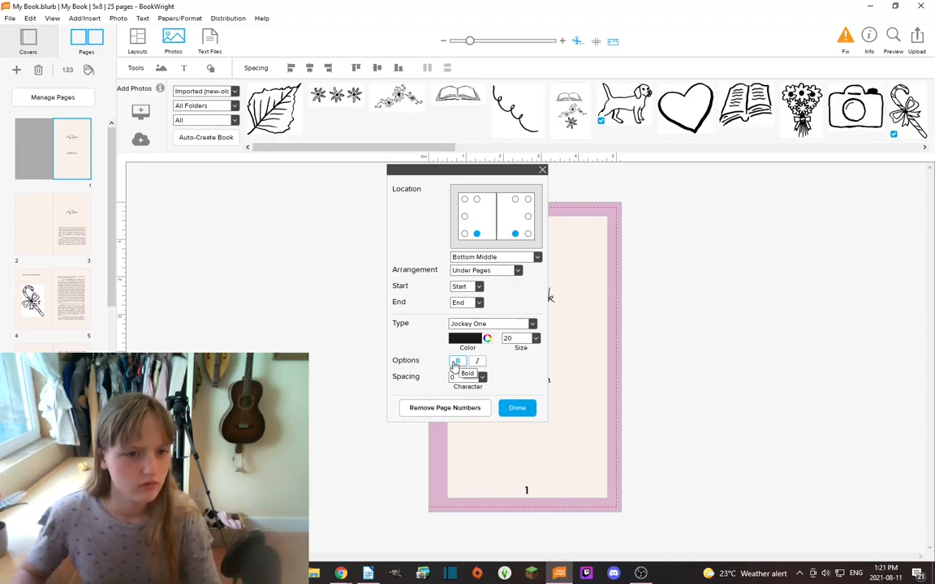
left_click(513, 410)
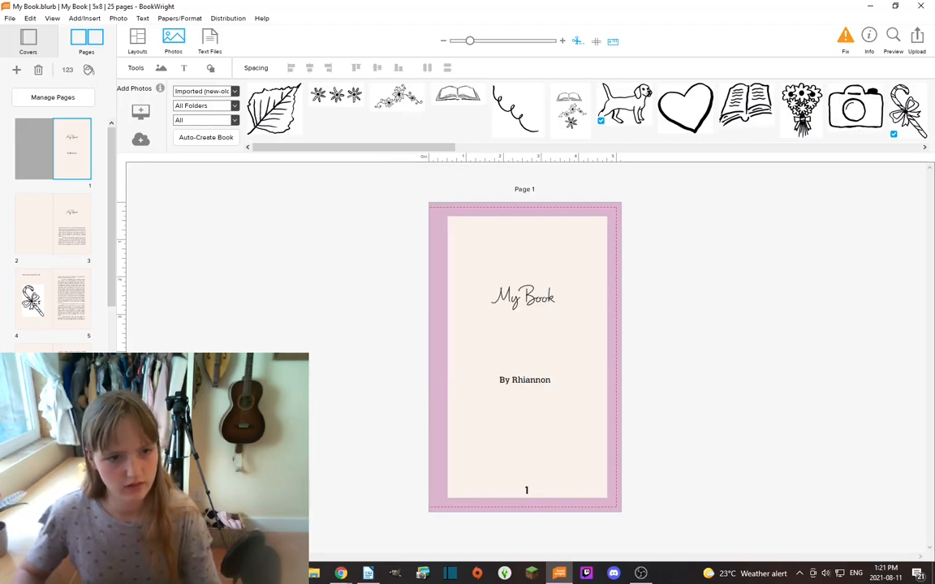
left_click(24, 238)
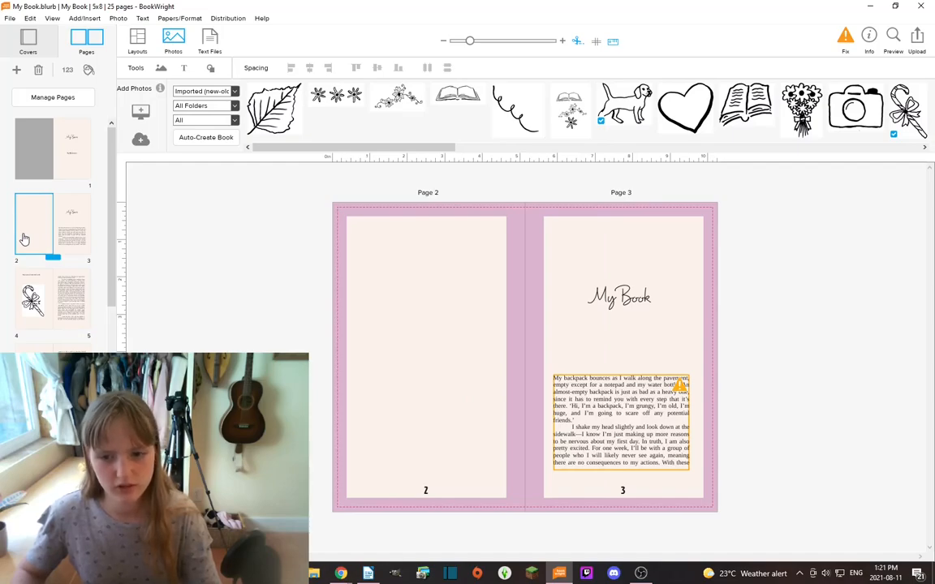
left_click(73, 148)
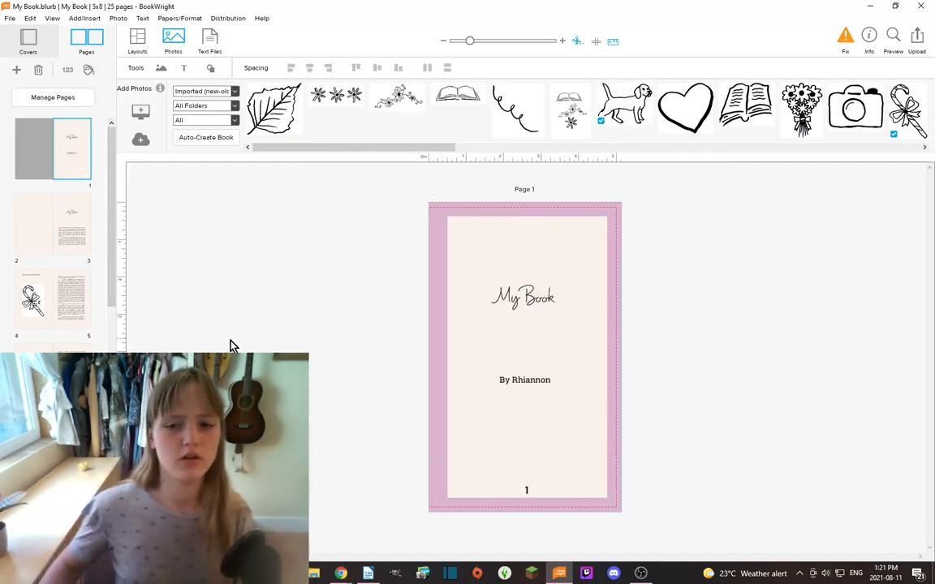
scroll(53, 235, "down", 10)
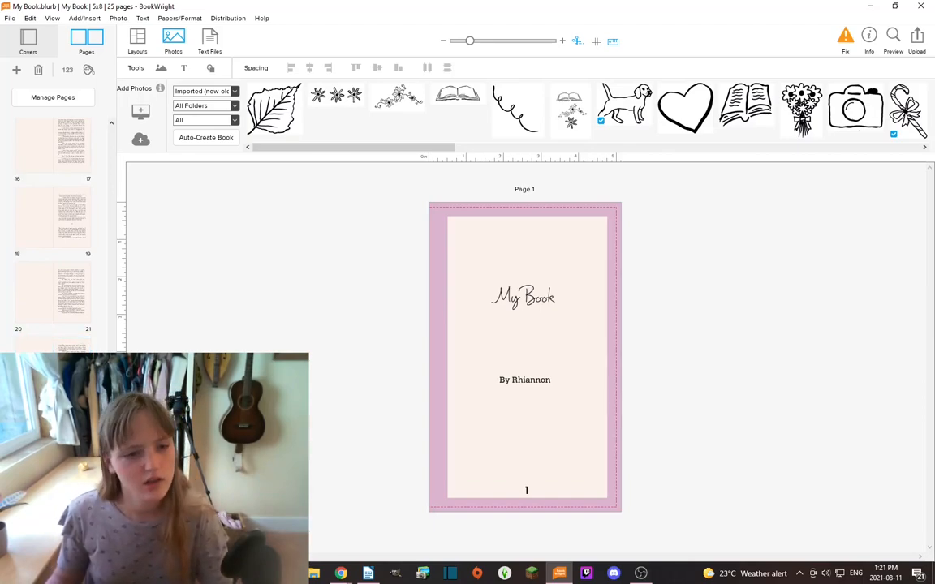
scroll(52, 219, "up", 10)
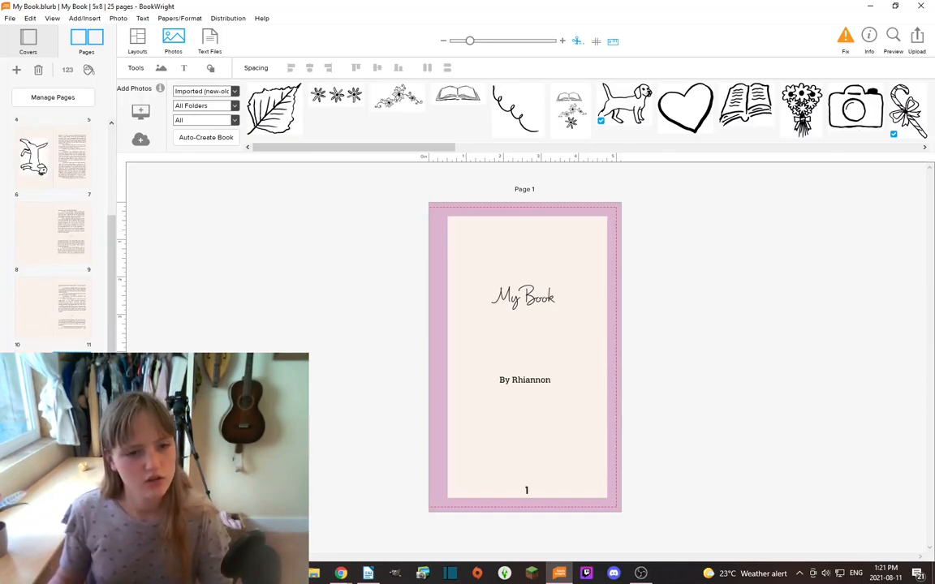
Cover the softcover's back, spine and front with one image frame and fill it with the collage of doodles including cat and playing cards
left_click(28, 55)
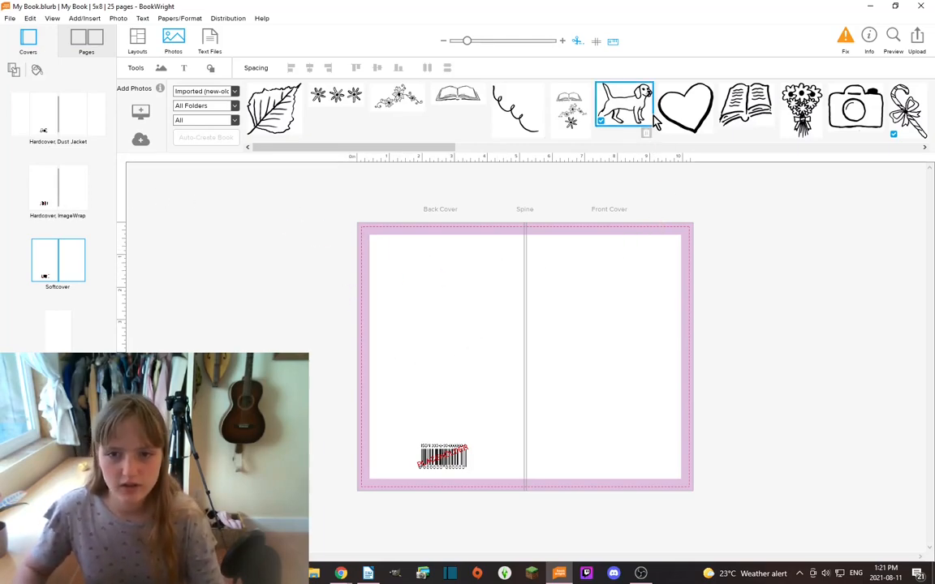
left_click_drag(426, 155, 673, 153)
left_click(161, 69)
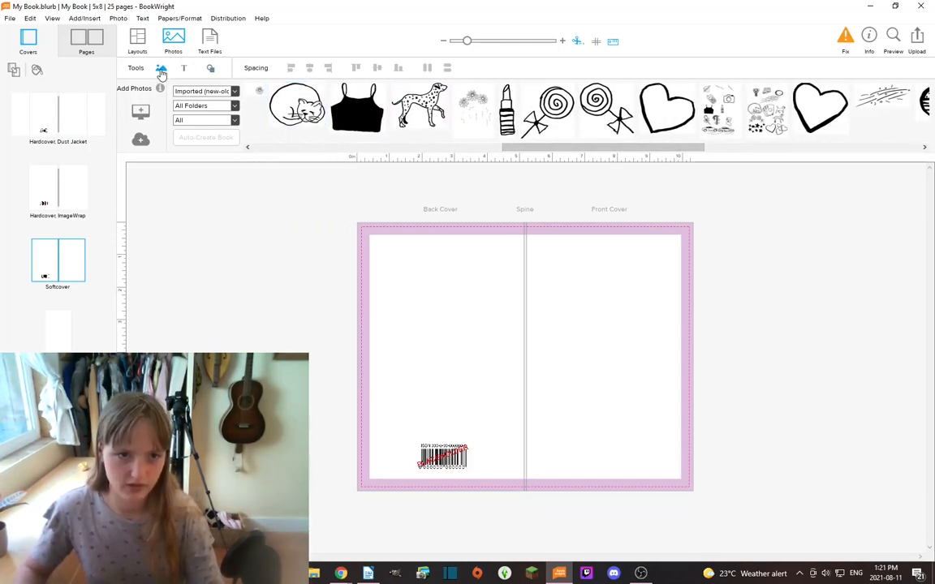
left_click_drag(358, 222, 696, 491)
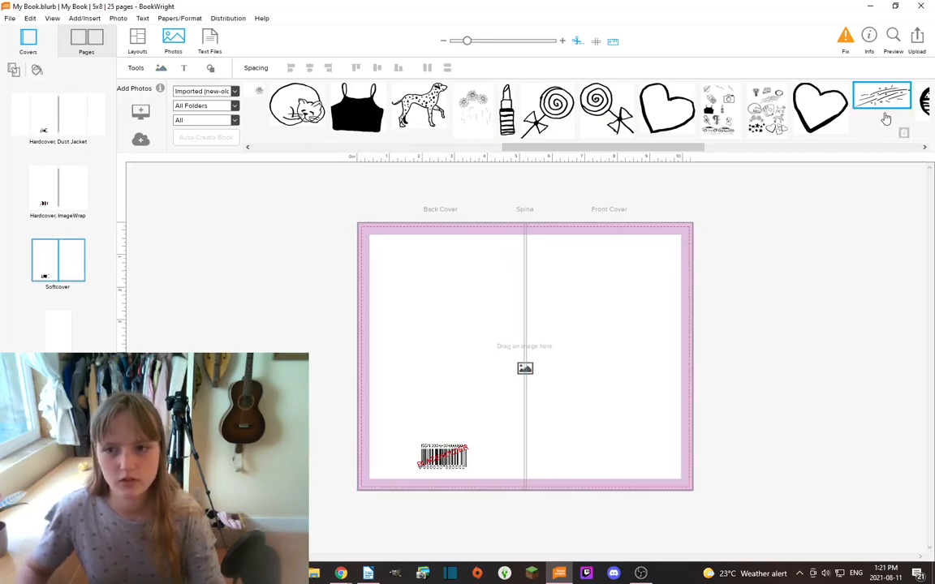
left_click_drag(765, 114, 563, 338)
scroll(770, 311, "up", 1)
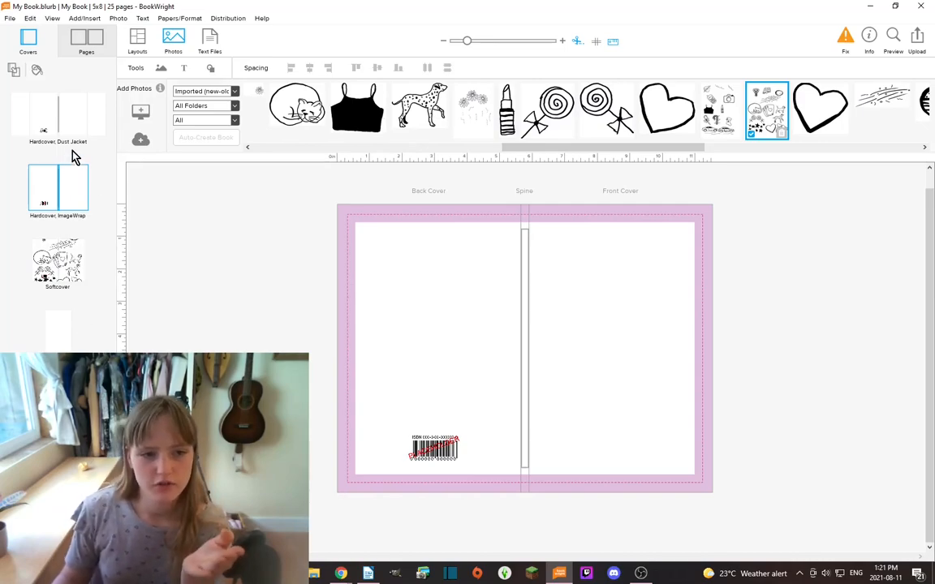
Compare the softcover design with the ImageWrap, dust jacket and single-cover versions, and return to the softcover
left_click(58, 261)
left_click(524, 357)
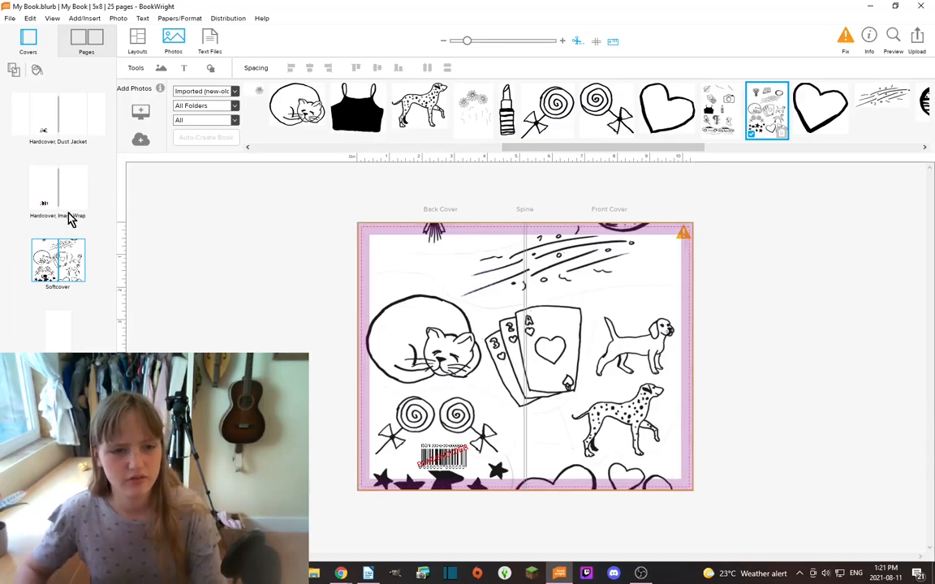
left_click(63, 186)
left_click(33, 131)
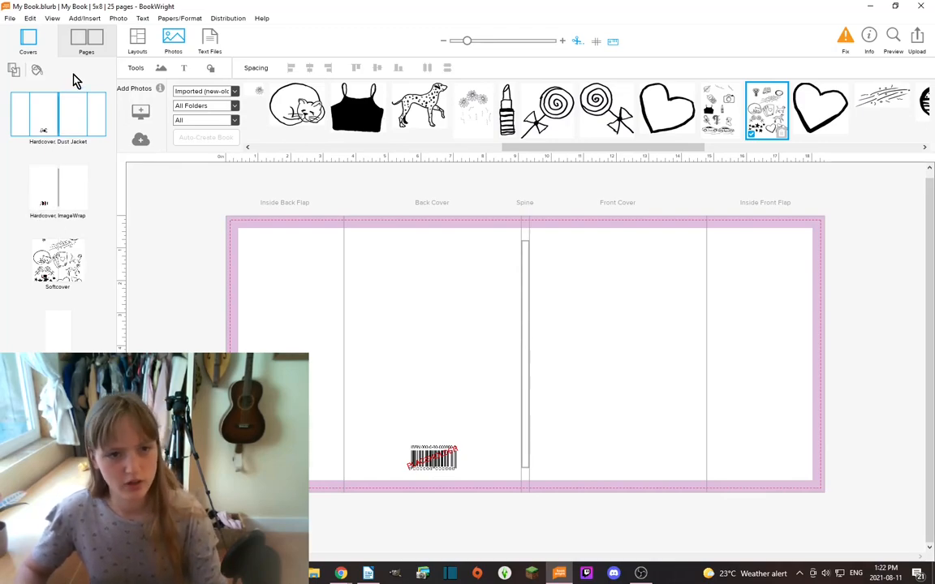
left_click(63, 347)
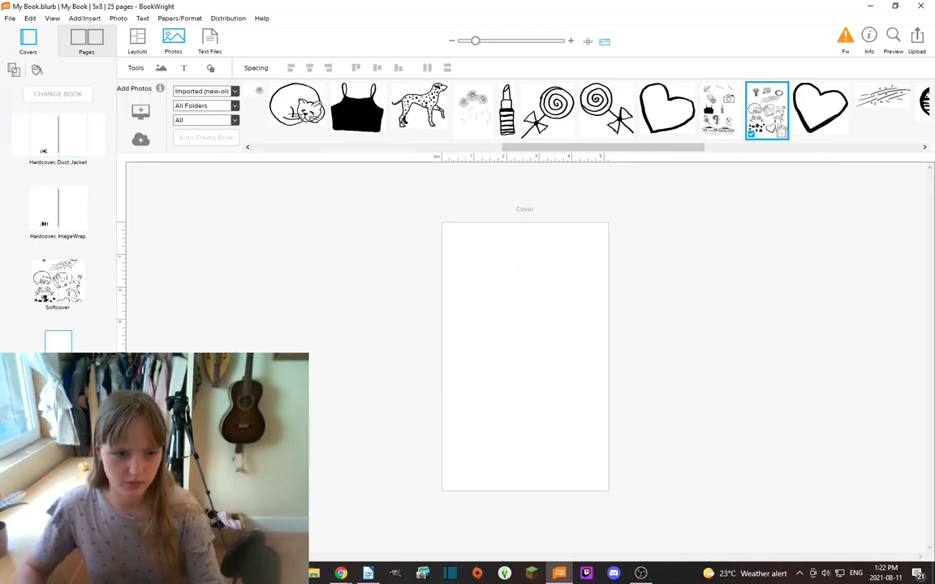
left_click(74, 300)
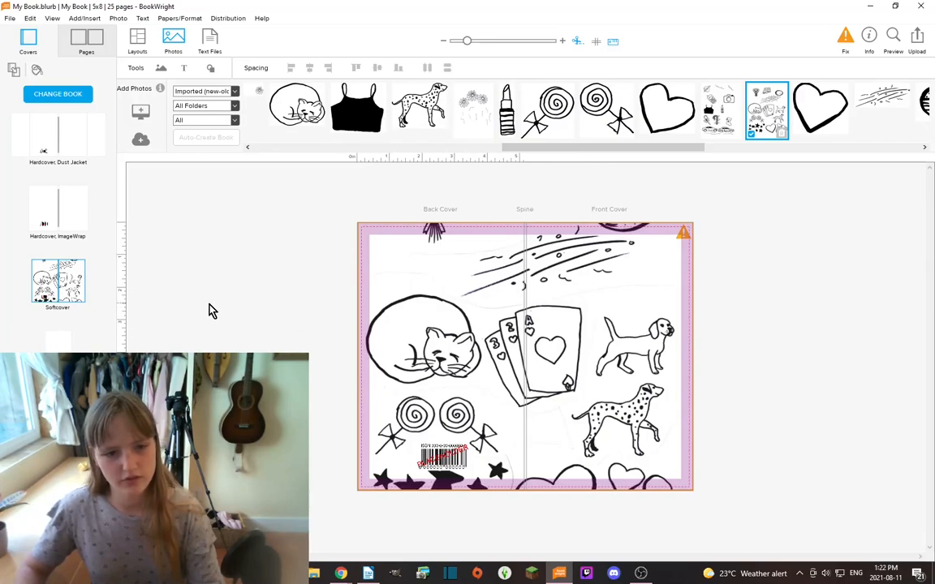
Add a text frame to the softcover with the title "My Book" in Dartangnon, size 36, centre-aligned
left_click_drag(183, 70, 575, 306)
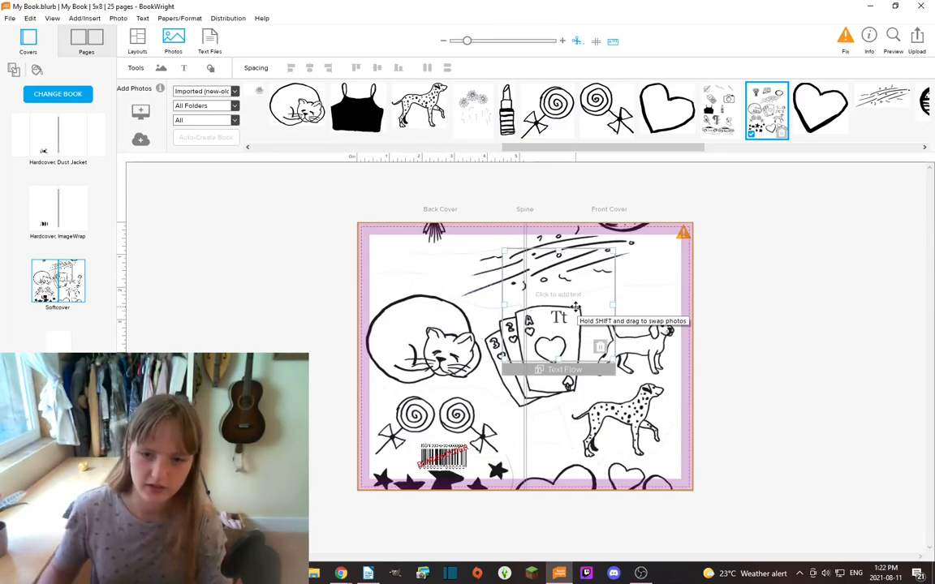
left_click(574, 306)
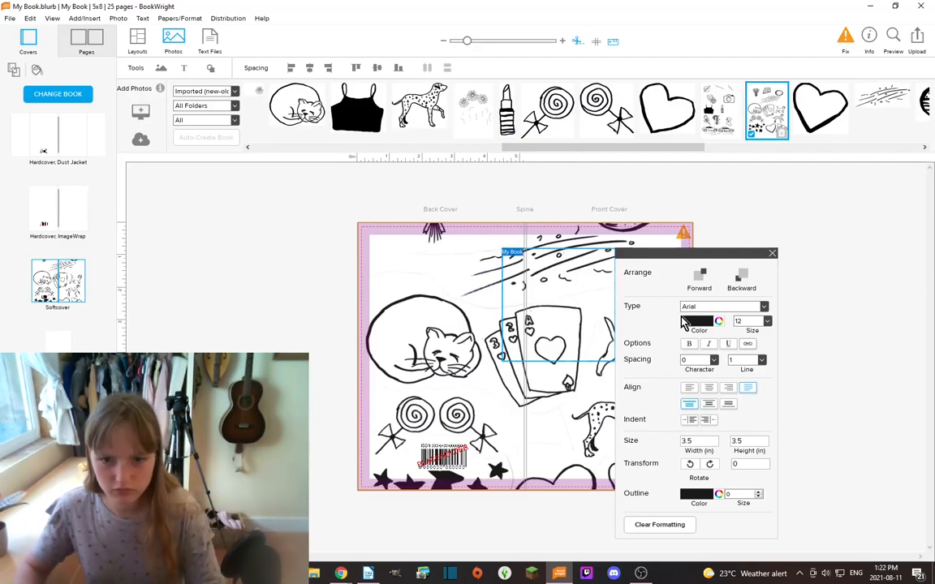
left_click(735, 308)
scroll(735, 94, "down", 1)
scroll(735, 75, "up", 1)
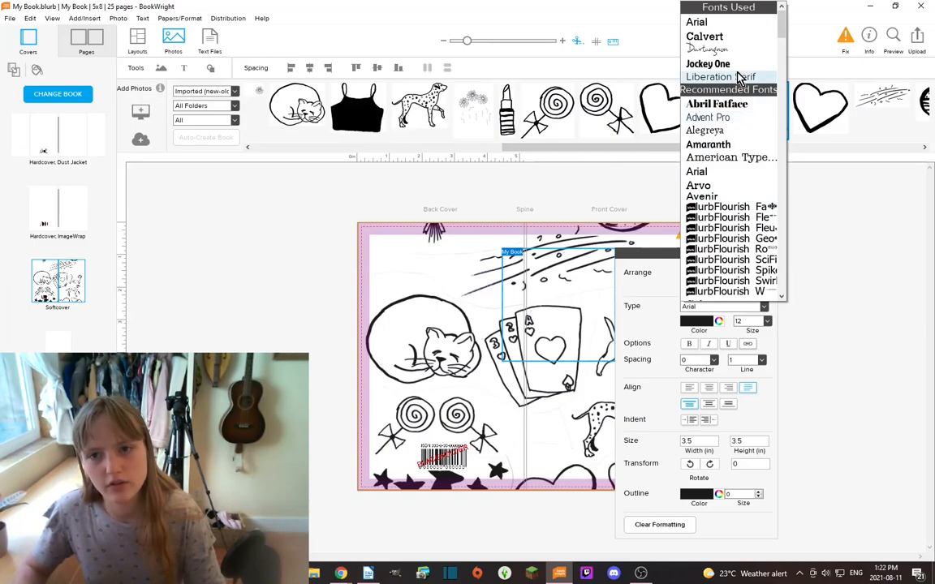
left_click(725, 51)
left_click(767, 322)
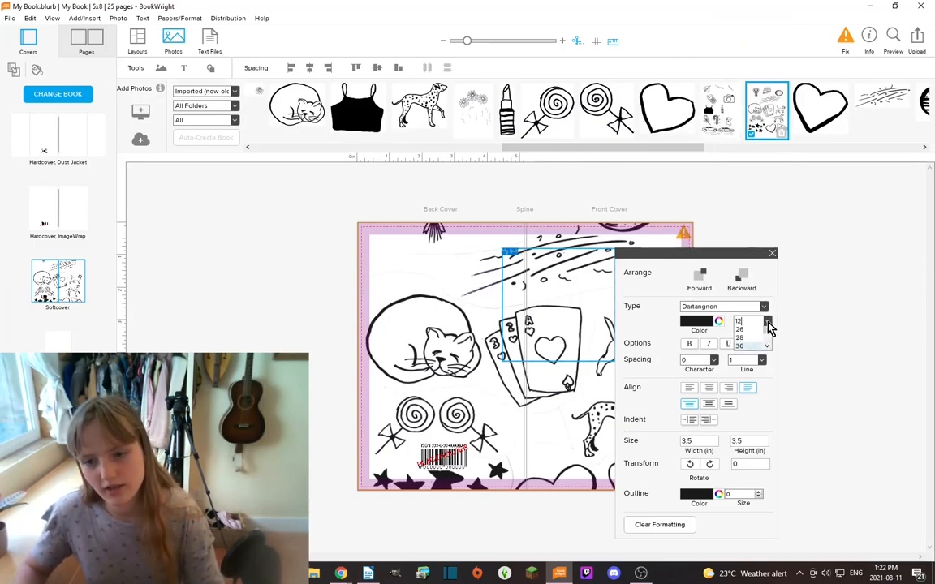
left_click(742, 410)
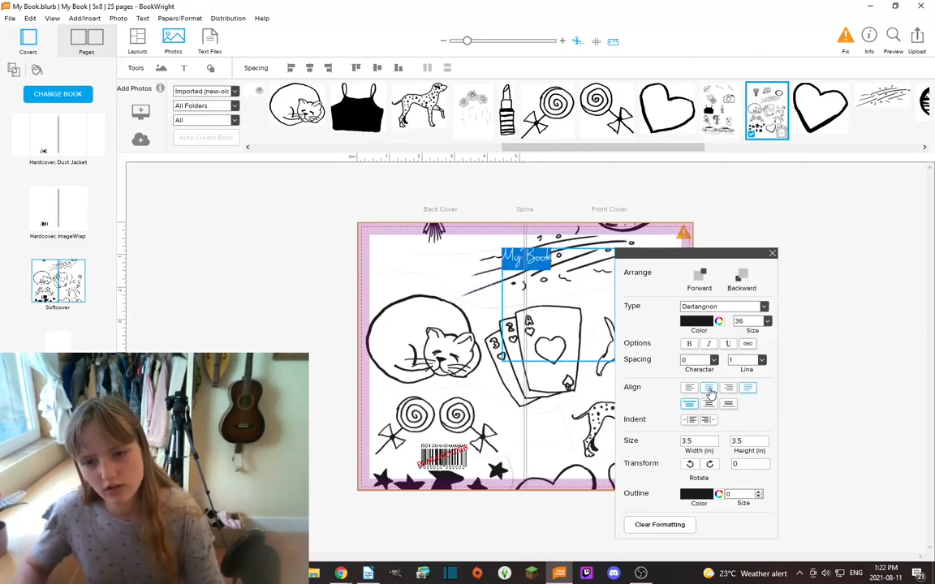
left_click(709, 387)
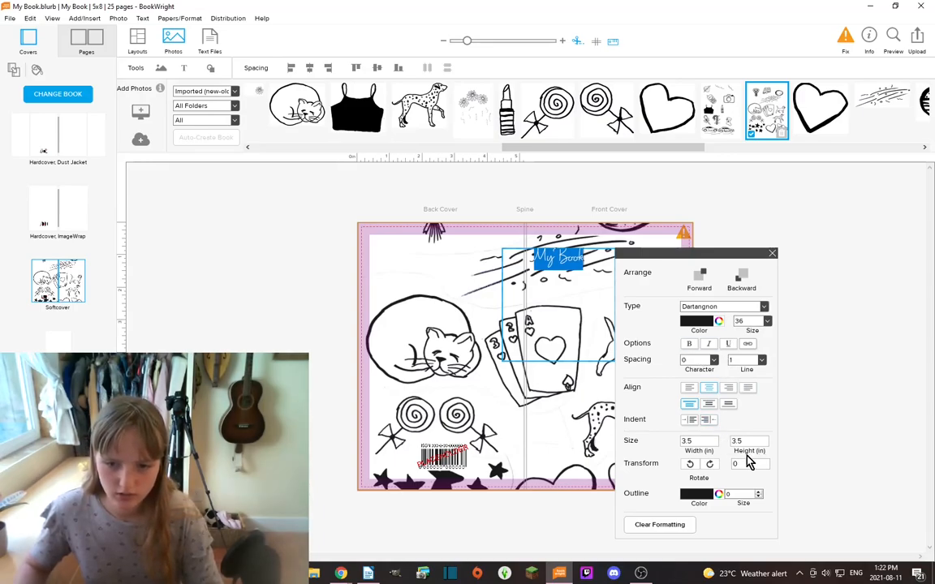
Rotate the cover title frame to -16 degrees and move it onto the front cover so the title sits above the dogs
left_click(689, 465)
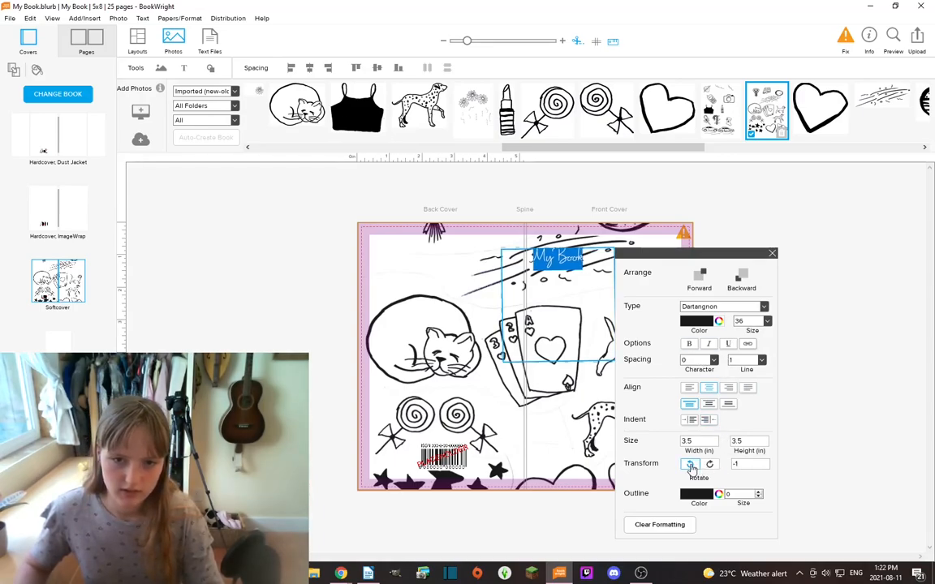
left_click(690, 465)
left_click(690, 465)
left_click(690, 465)
left_click(690, 465)
left_click(690, 465)
left_click(689, 465)
left_click(689, 465)
left_click(689, 465)
left_click(690, 465)
left_click(690, 465)
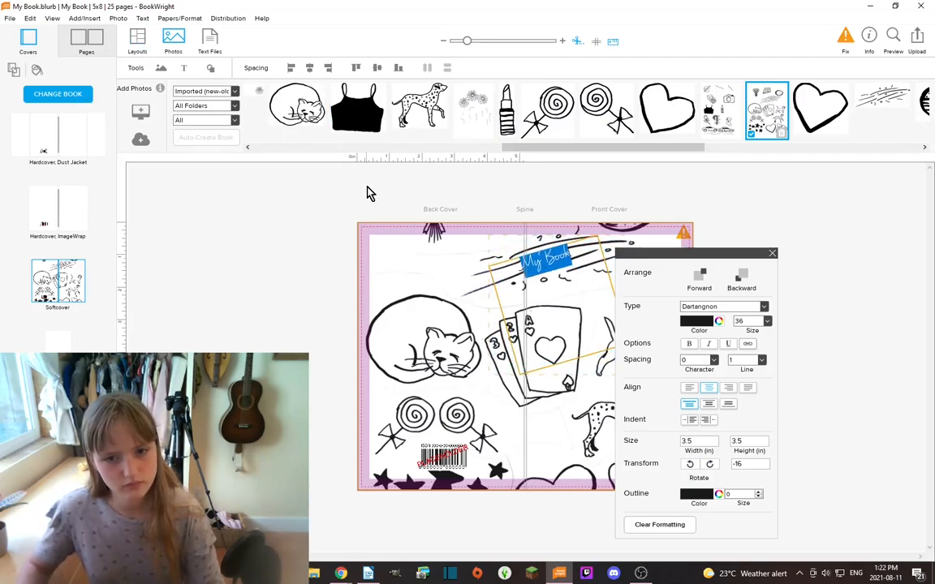
left_click(335, 170)
left_click_drag(533, 265, 610, 300)
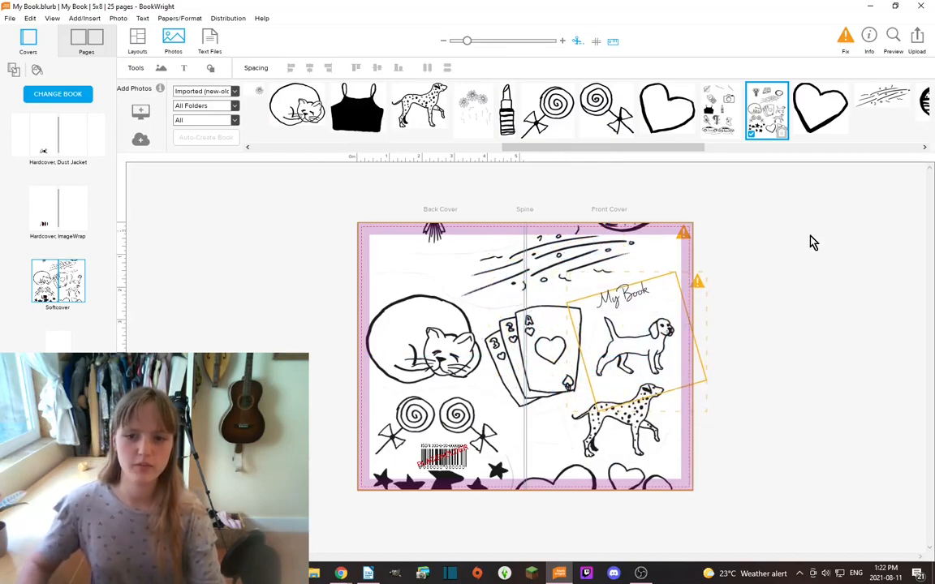
Preview the finished cover and the interior pages from page 1 to page 25, and return to the project
left_click(892, 45)
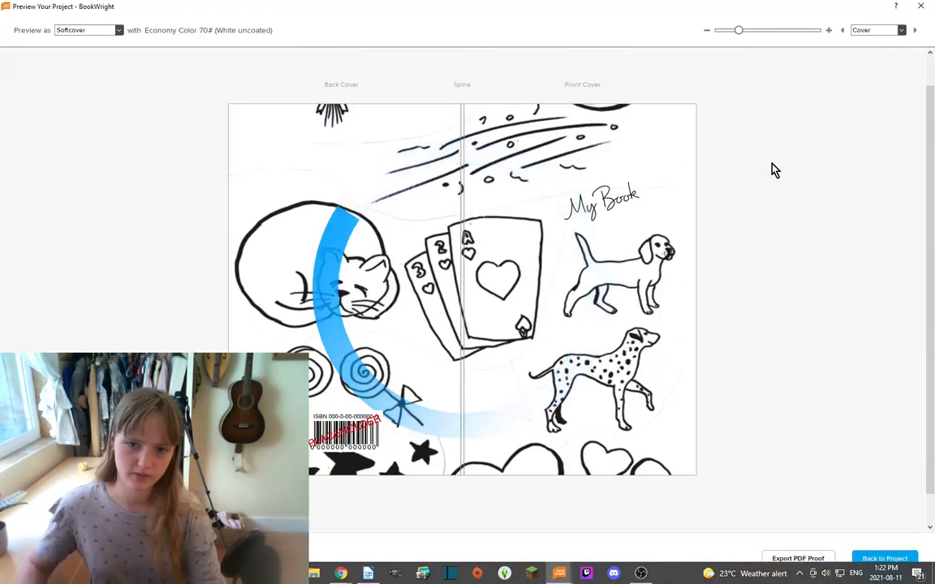
left_click(922, 7)
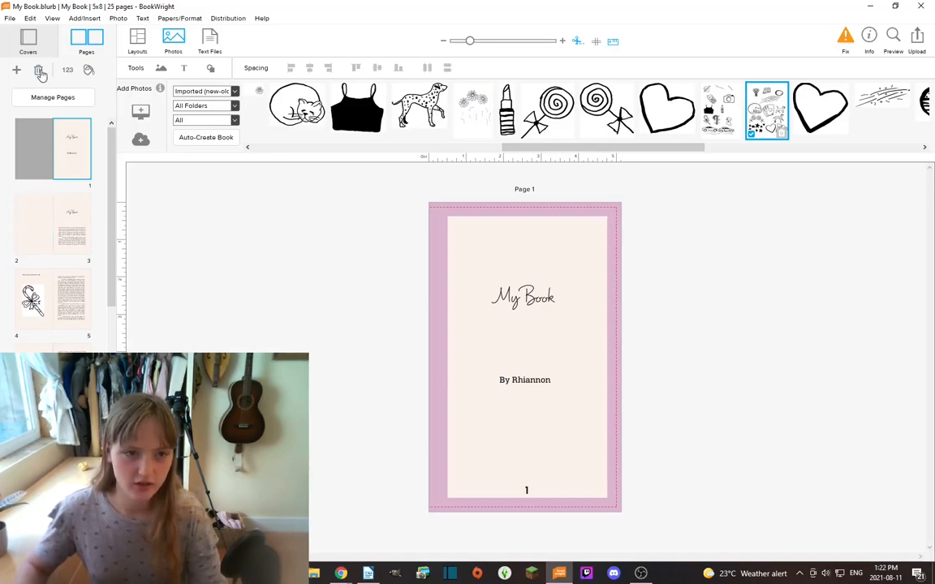
left_click(892, 38)
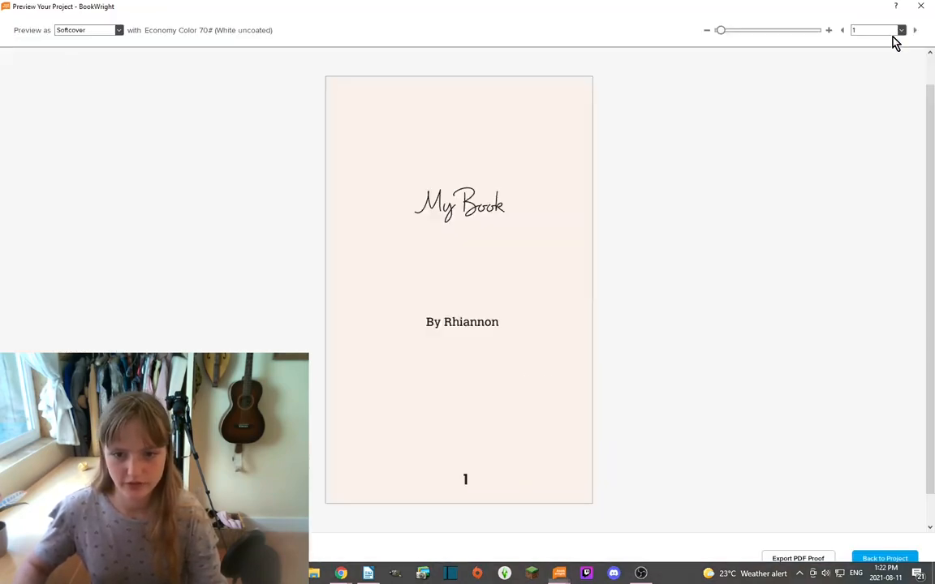
left_click(829, 30)
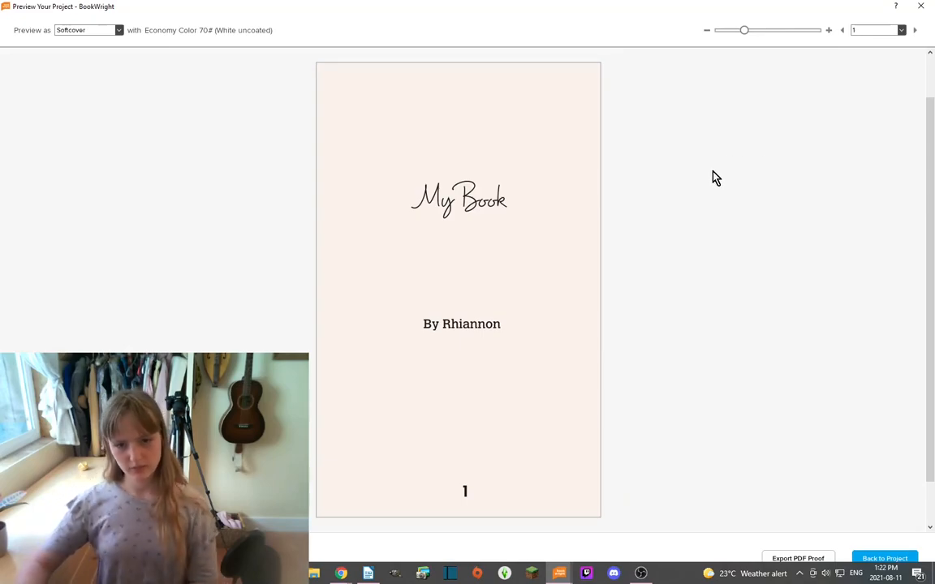
left_click(915, 31)
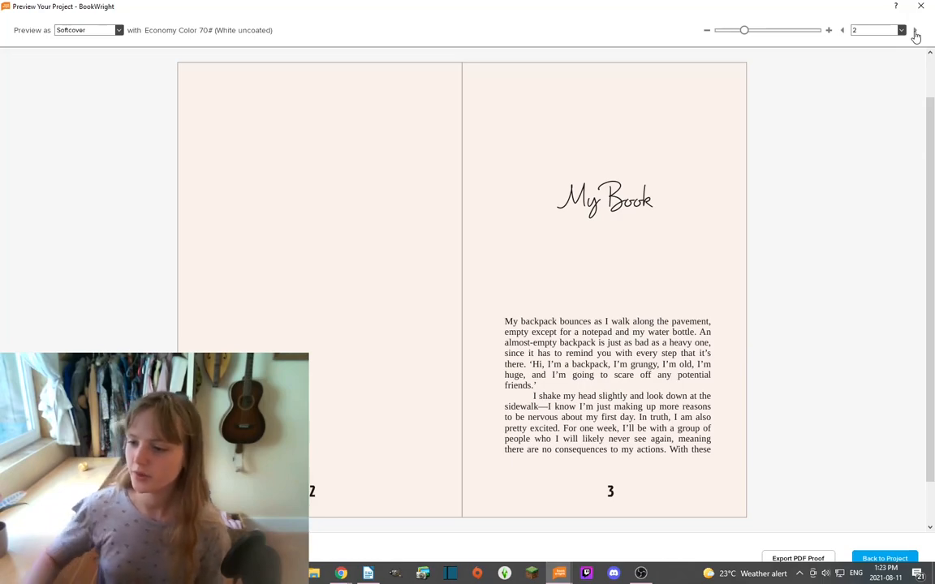
left_click(915, 33)
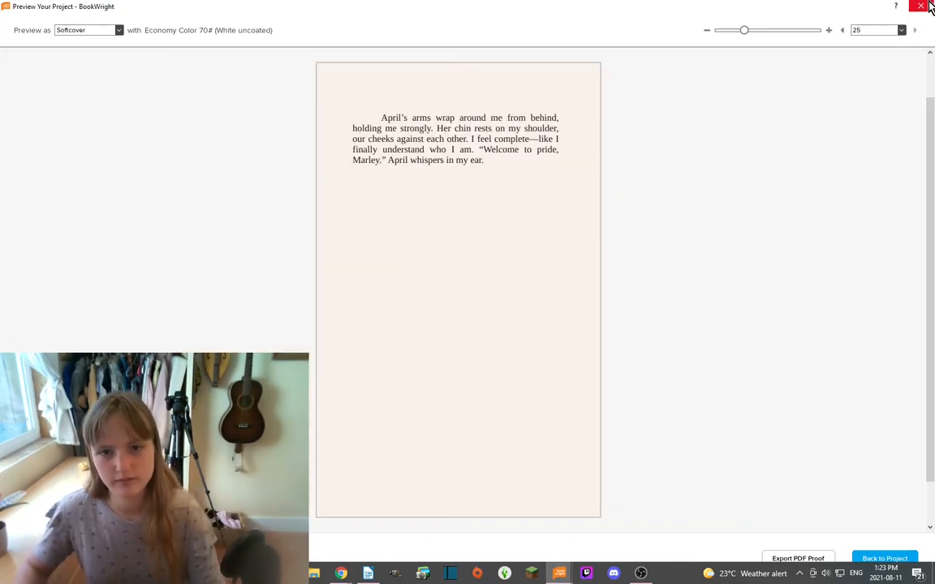
left_click(925, 6)
Add a blank page 26 at the end of the book
scroll(54, 235, "down", 5)
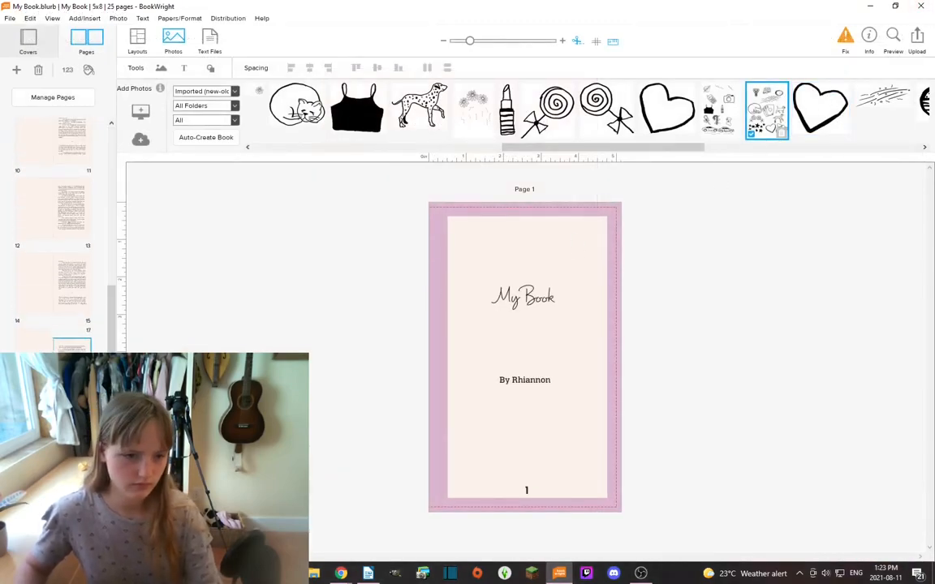
scroll(53, 236, "up", 5)
scroll(87, 285, "up", 1)
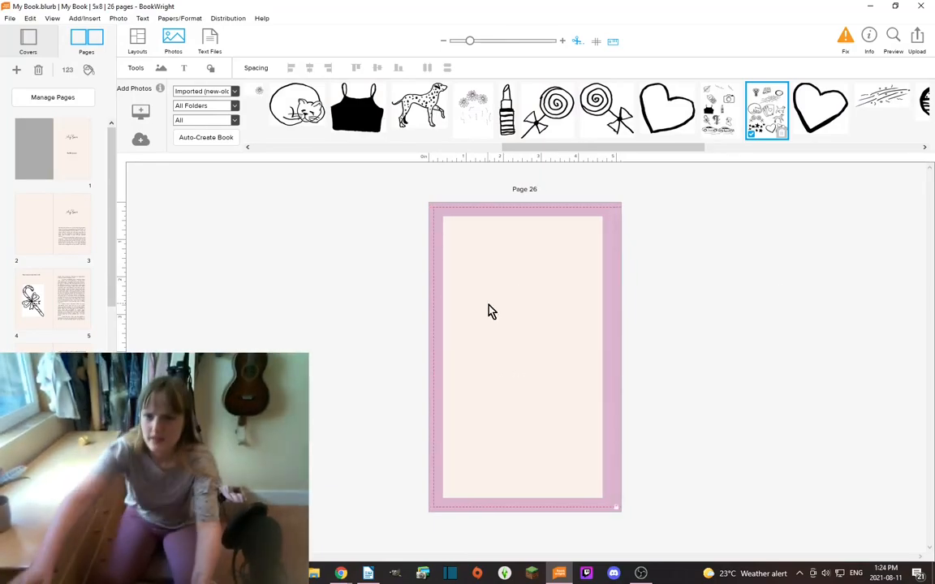
Start the upload and complete the project information with the subtitle "The Story of a Book" and the author's name in all four author fields
left_click(918, 41)
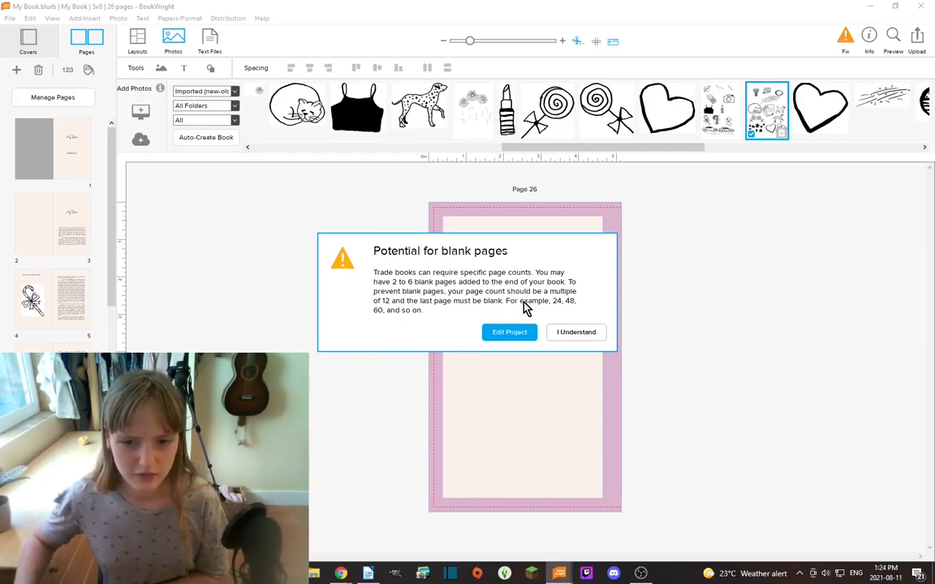
left_click(505, 334)
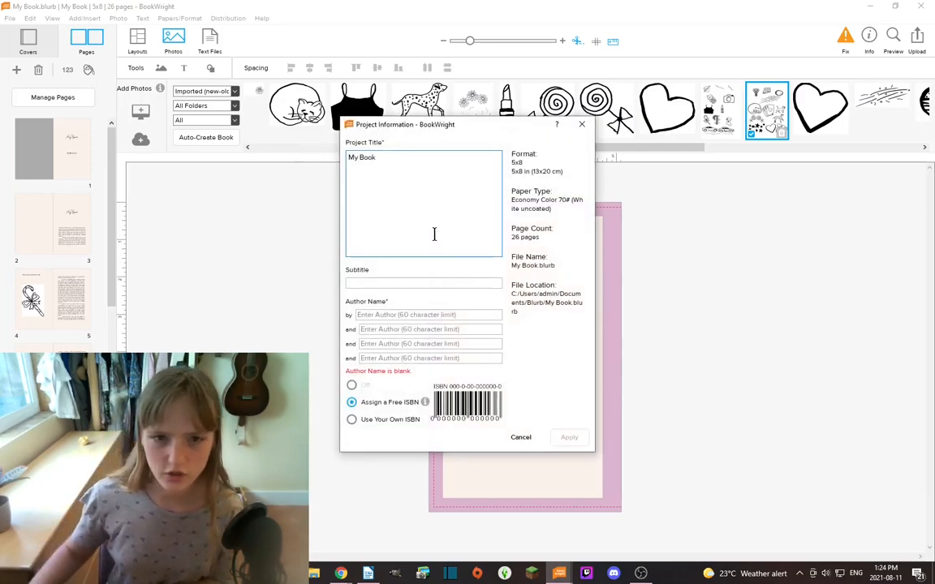
left_click(384, 282)
type("The Story of a Book")
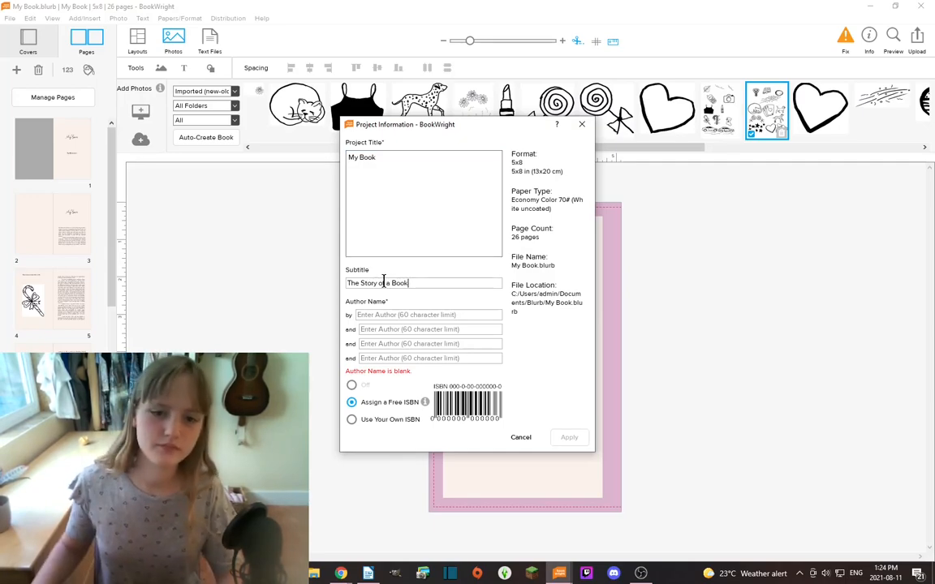
left_click(413, 315)
type("Rhiannon")
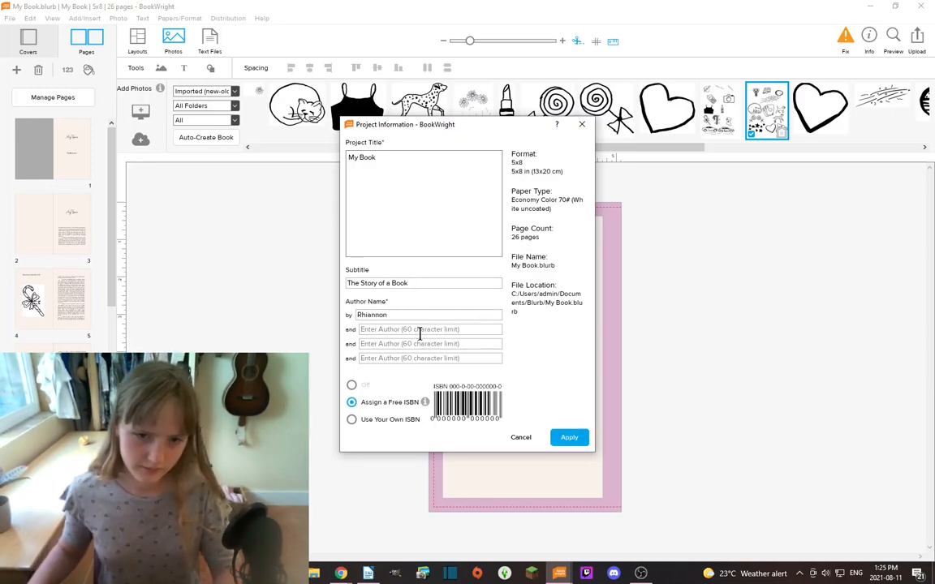
left_click(419, 331)
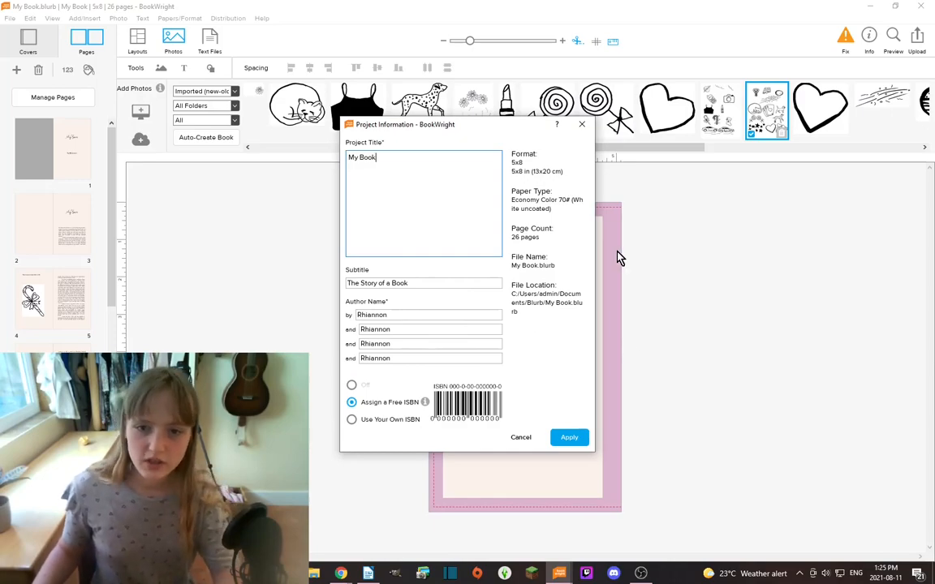
left_click(572, 438)
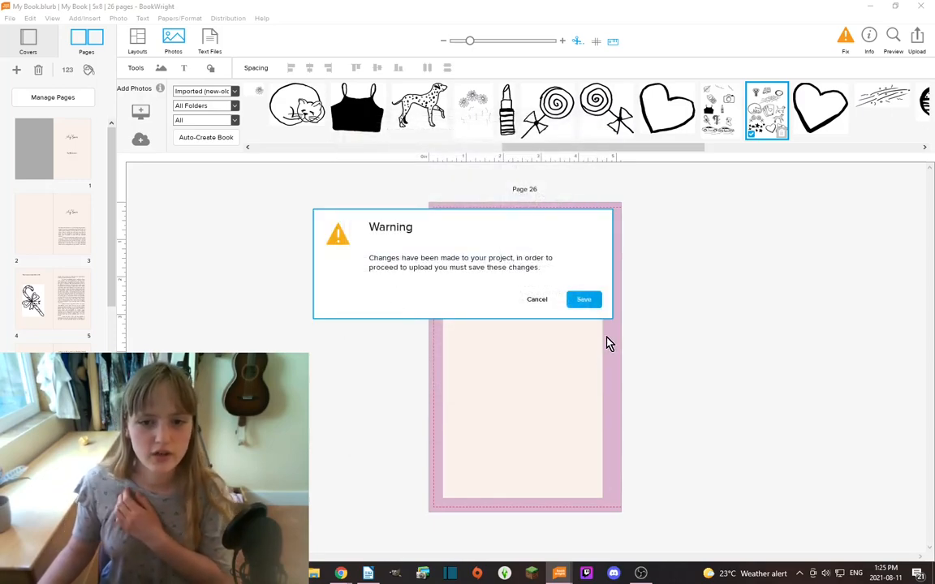
Save the project changes and exclude the PDF edition from the upload, keeping only the softcover
left_click(593, 303)
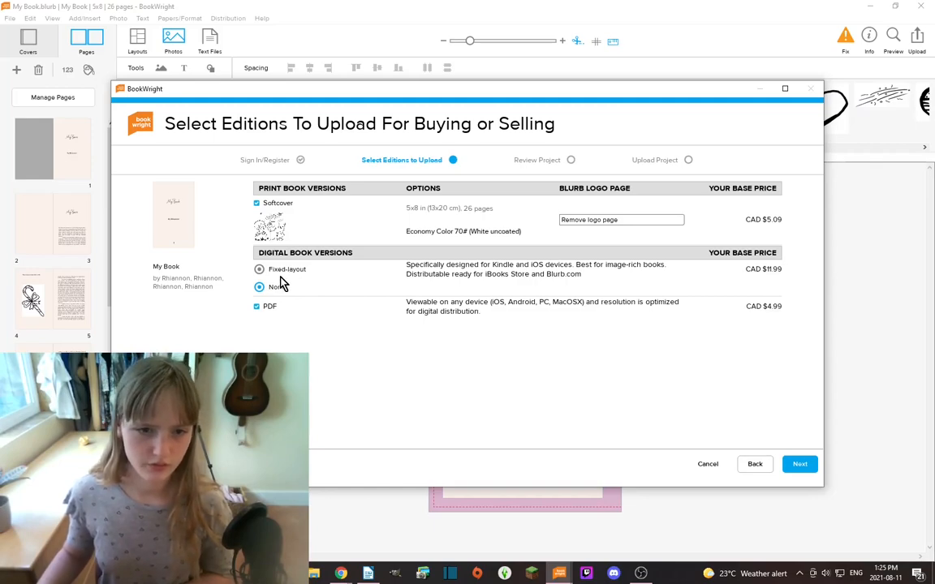
left_click(257, 306)
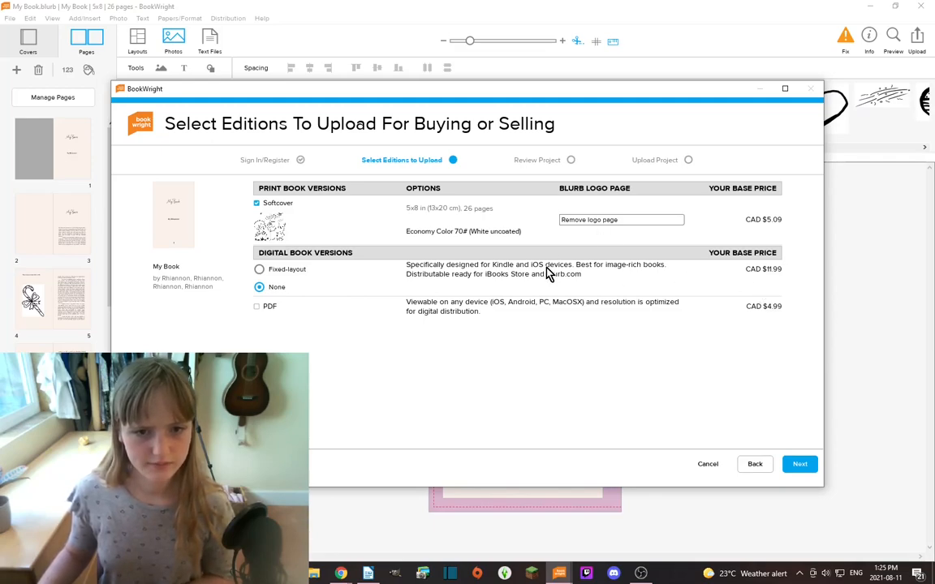
left_click(801, 465)
Look through the linked text in the spell check, skip the word "it's", skip the remaining spell check and continue the project review
scroll(285, 338, "down", 15)
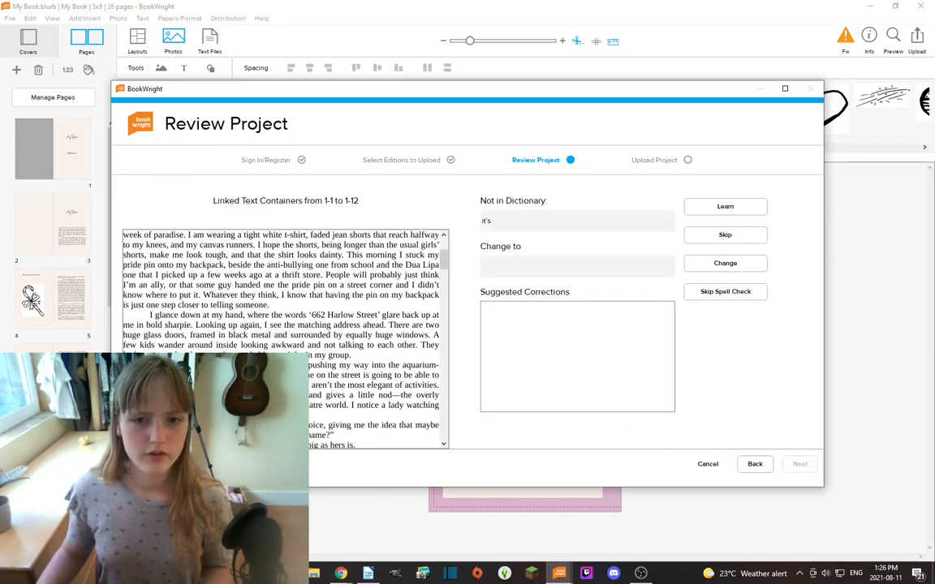
scroll(310, 351, "down", 15)
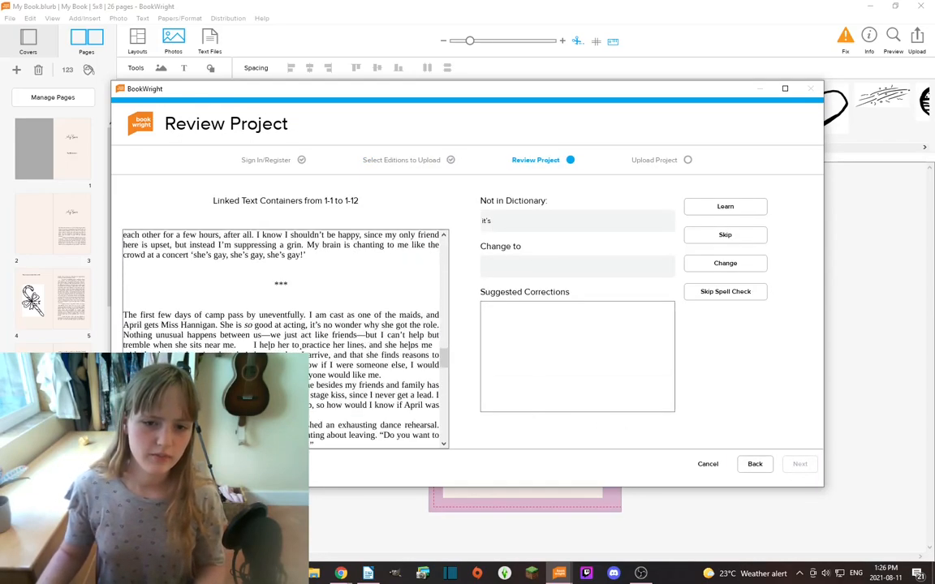
scroll(309, 350, "down", 3)
left_click_drag(444, 378, 444, 246)
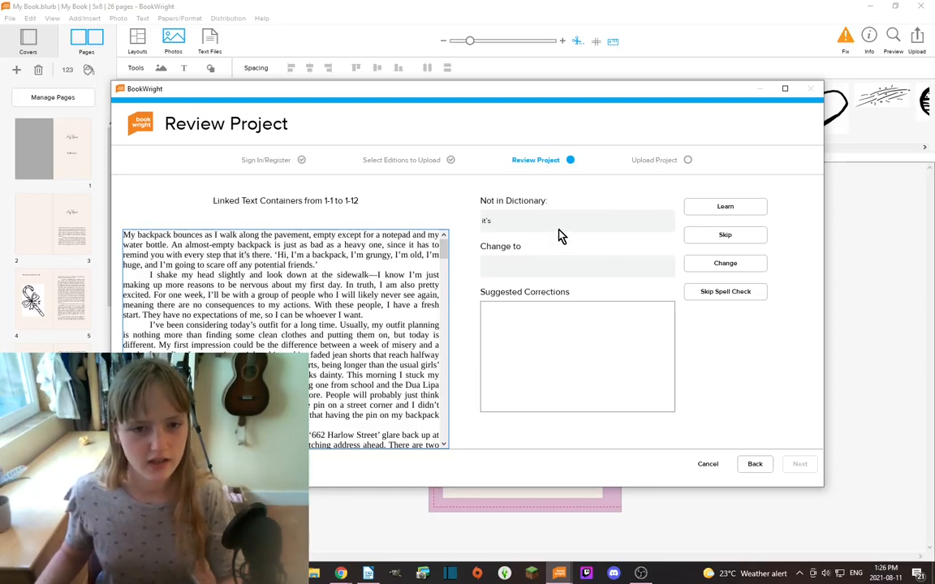
left_click(725, 234)
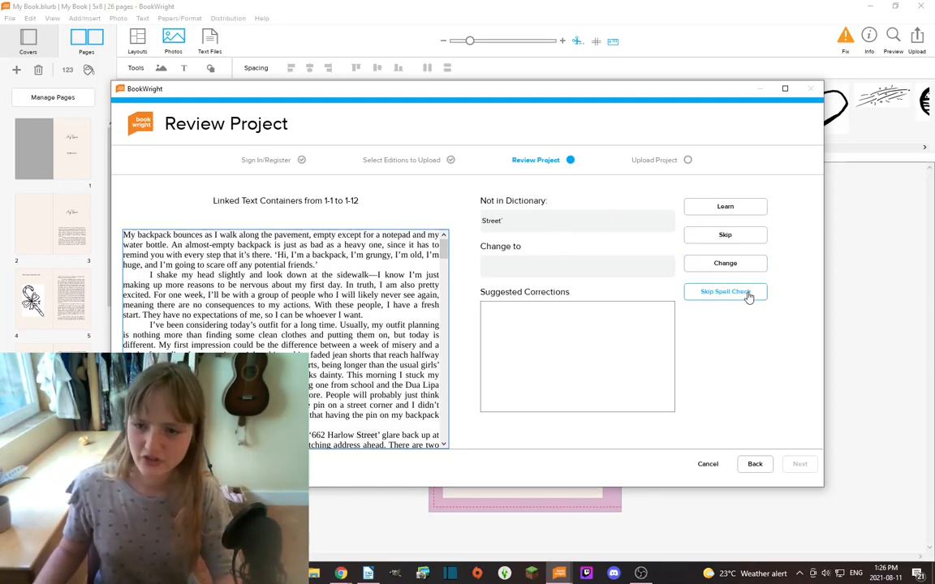
left_click(728, 294)
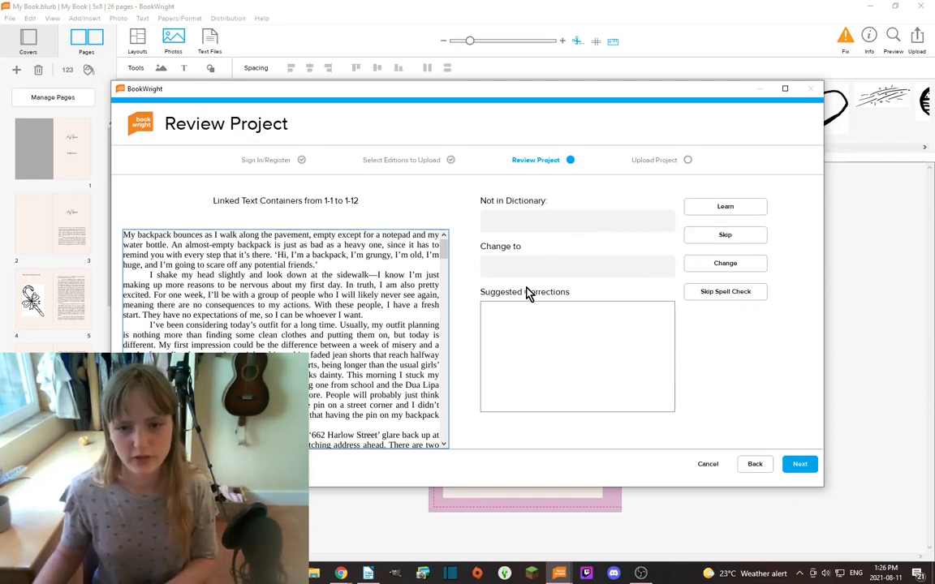
left_click(799, 466)
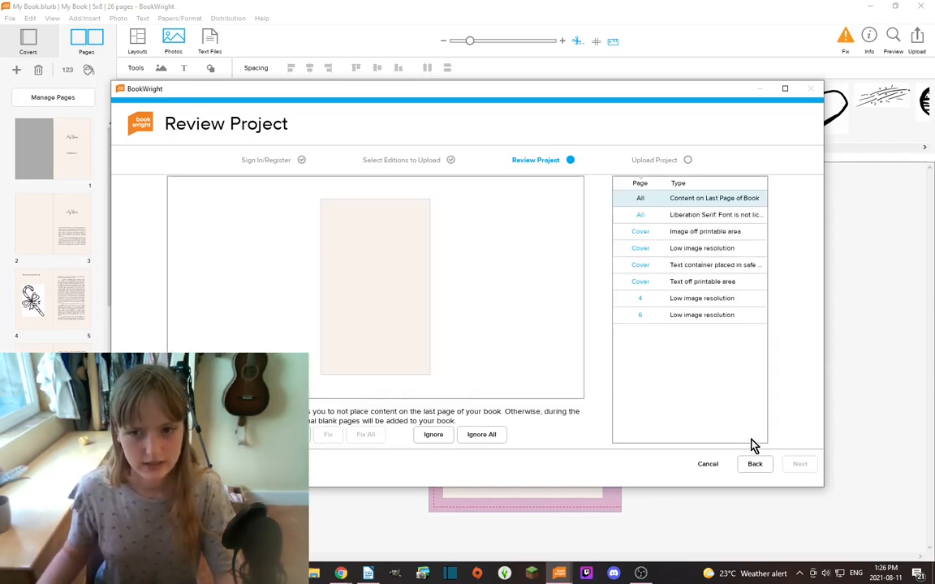
Examine each flagged issue in the project review, from the last page content and font license to the cover and the images on pages 4 and 6
left_click(729, 216)
left_click(719, 200)
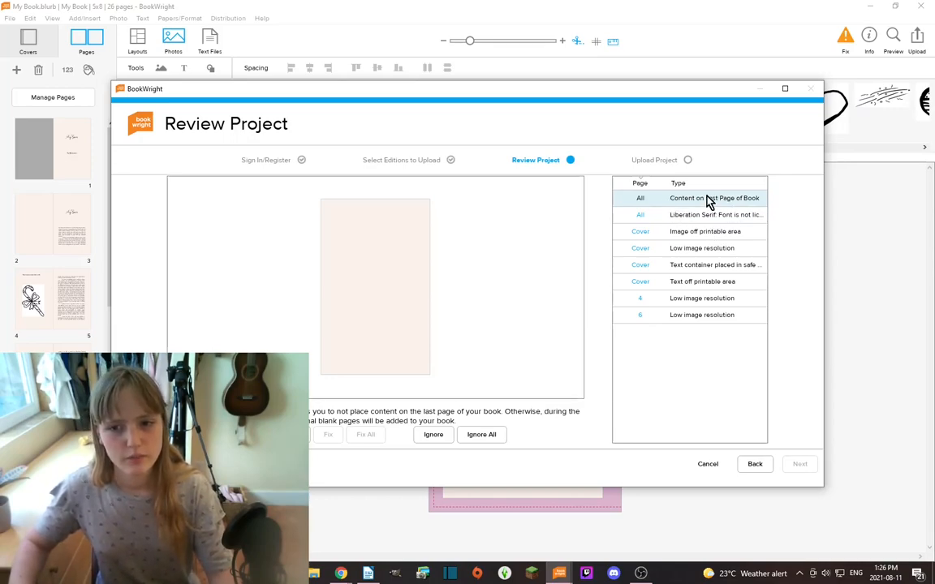
left_click(688, 215)
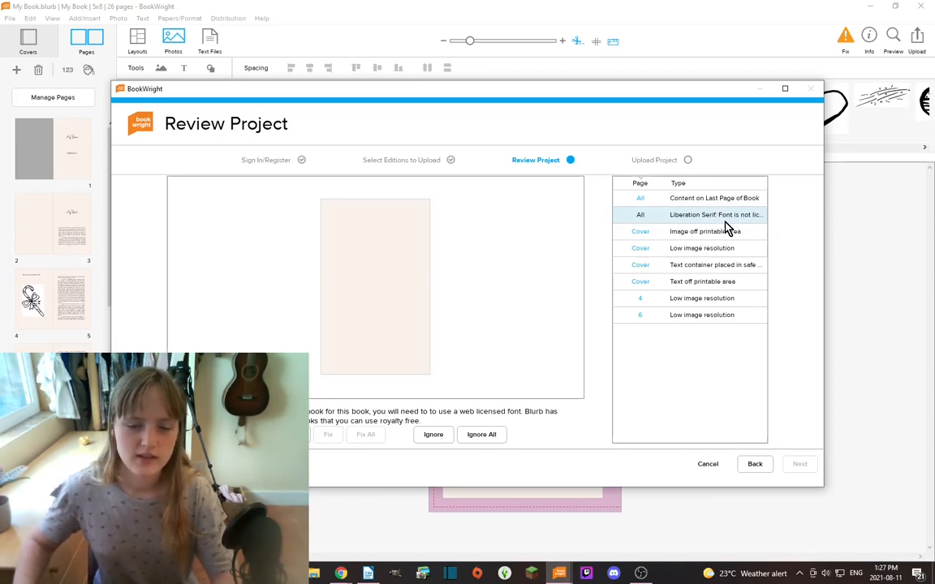
left_click(724, 233)
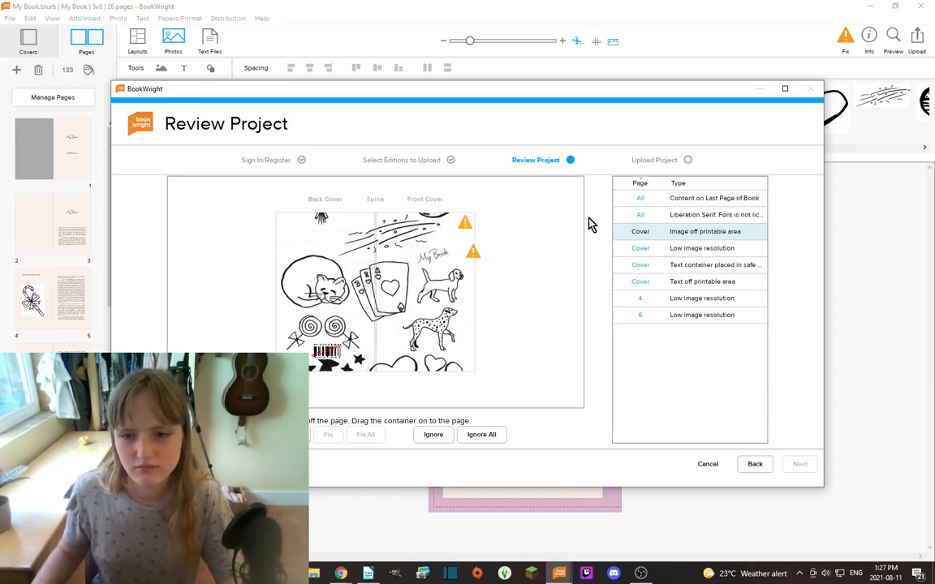
left_click(692, 247)
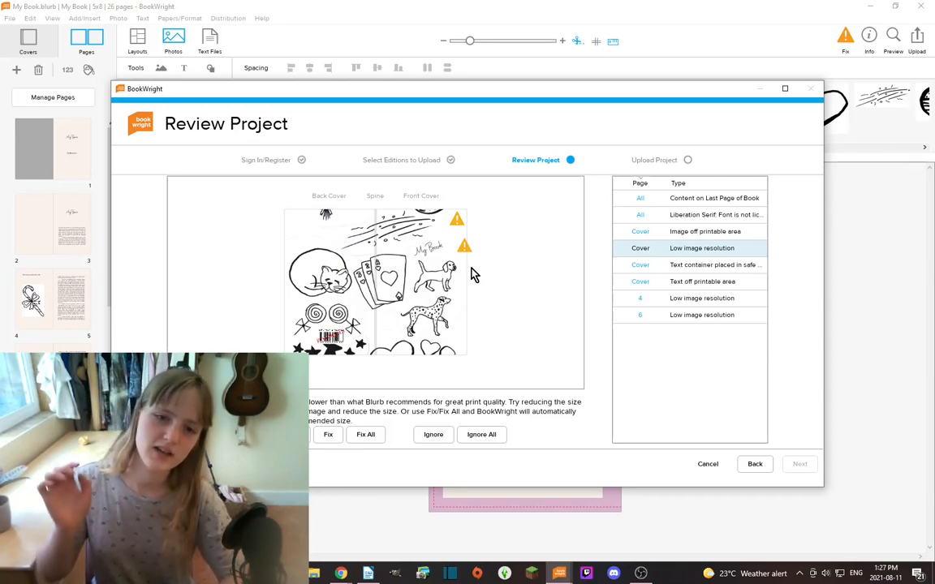
left_click(718, 267)
left_click(703, 283)
left_click(699, 299)
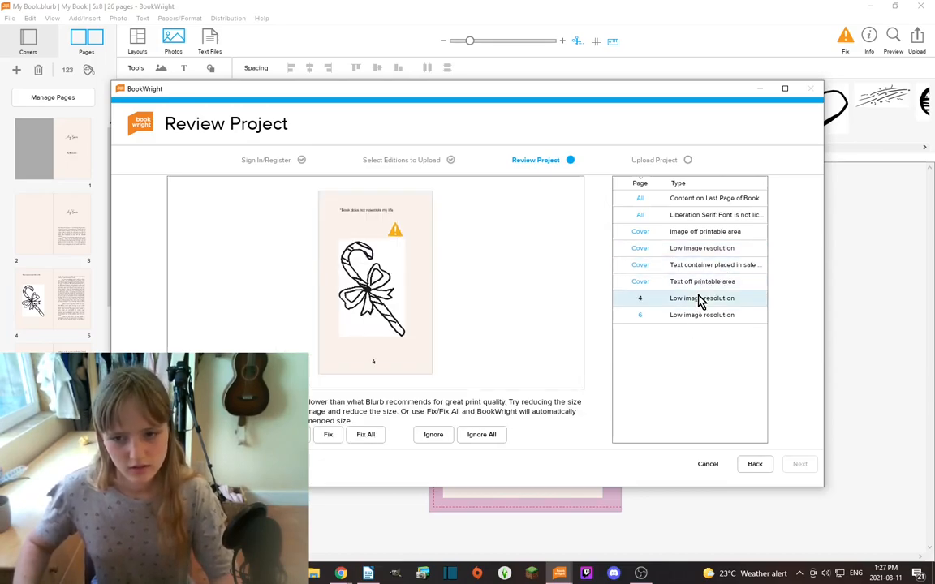
left_click(700, 317)
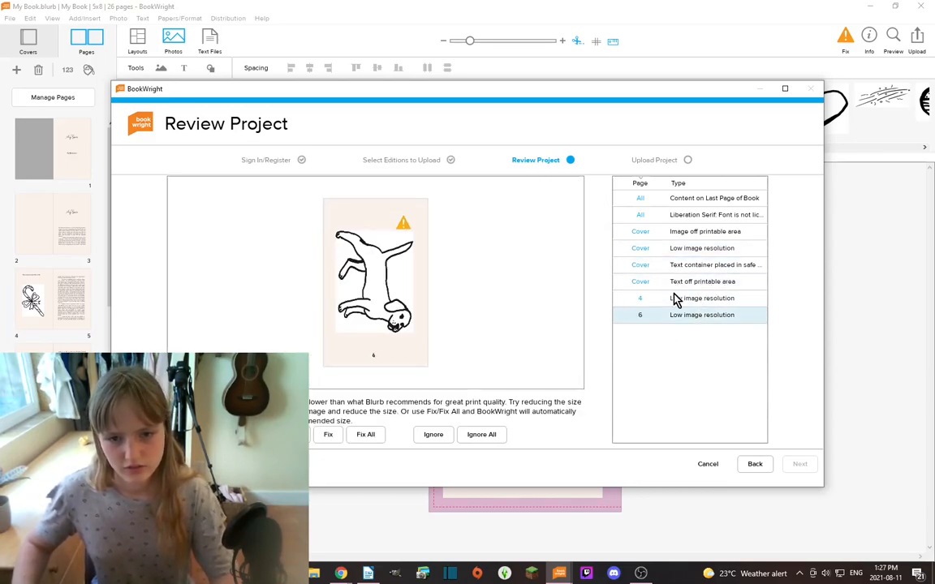
Ignore all flagged issues, including the low image resolution ones, and continue to the cover review
left_click(474, 435)
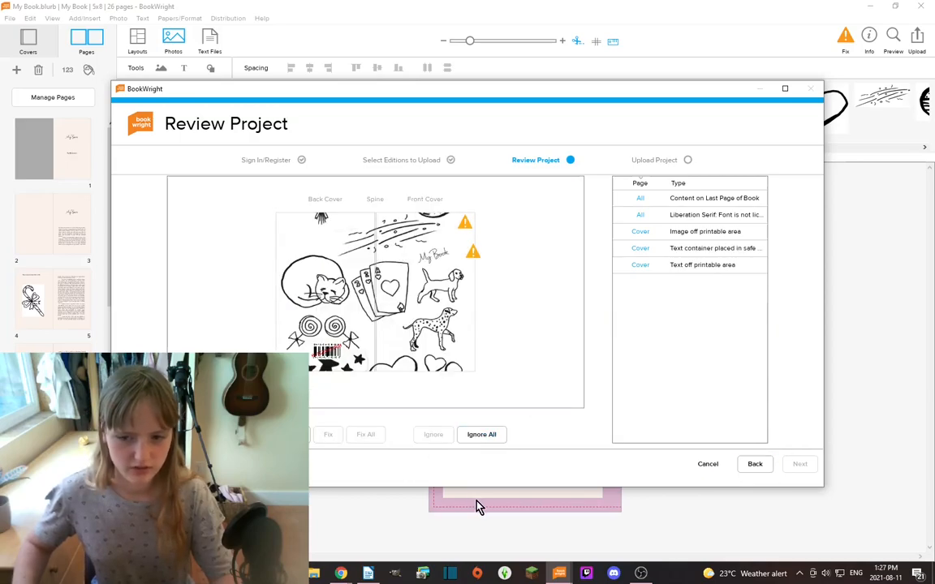
left_click(491, 435)
left_click(798, 465)
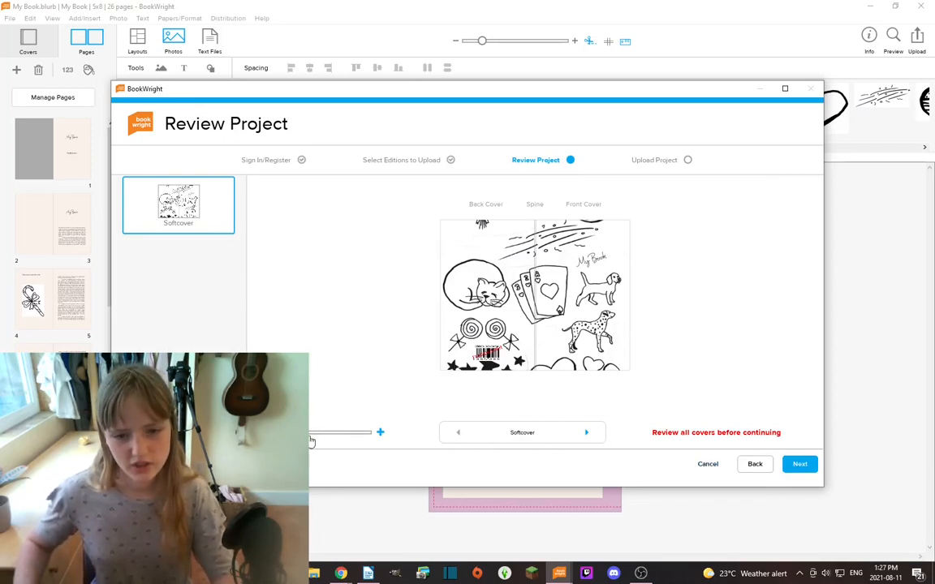
Check the softcover design up close in the cover review and continue to the content review
left_click(381, 435)
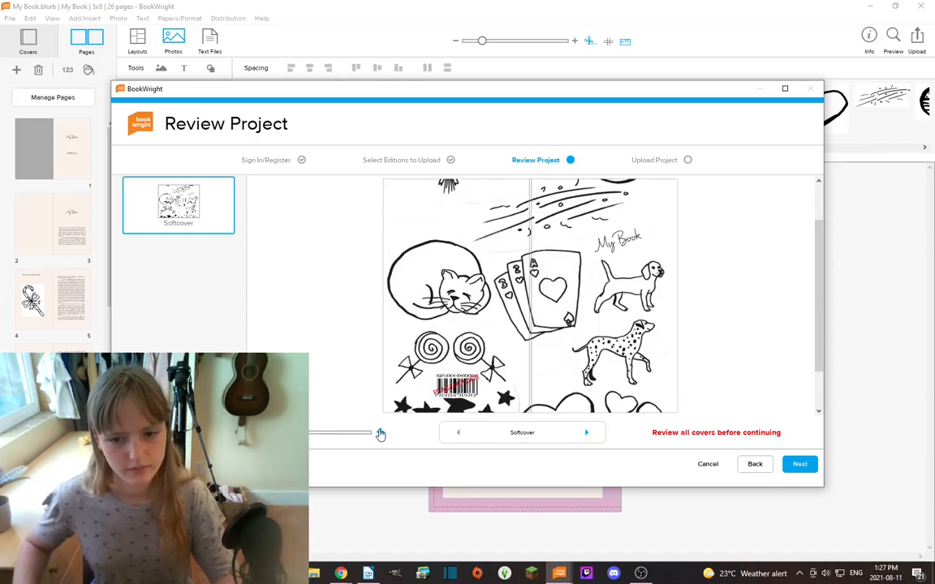
left_click(381, 435)
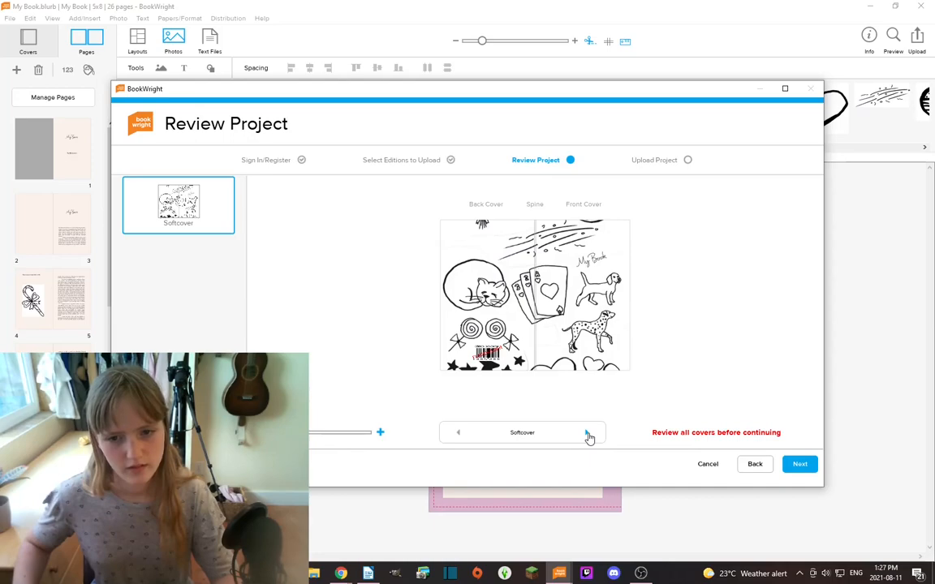
left_click(797, 463)
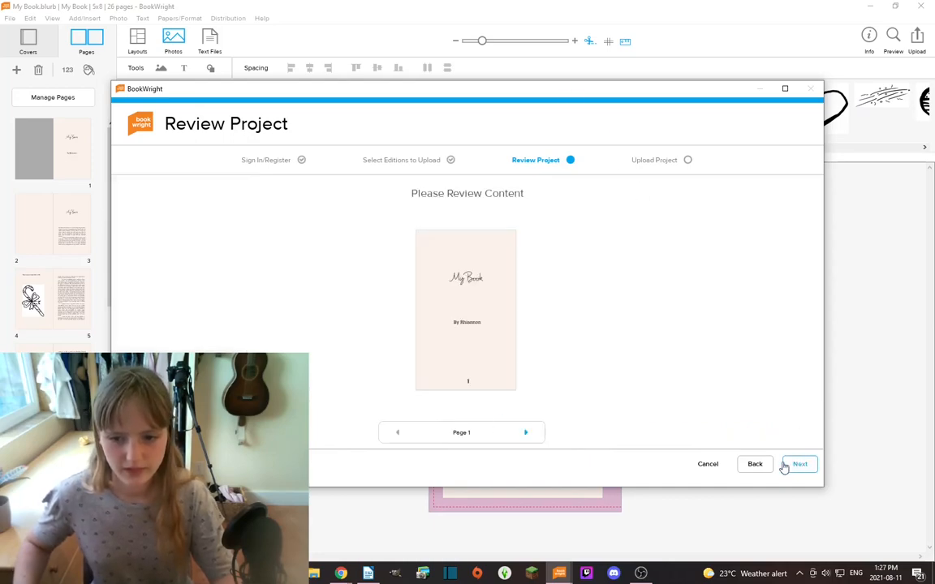
Page through the book's interior spreads in the content review, starting from page 1
left_click(525, 433)
left_click(525, 433)
left_click(525, 433)
left_click(525, 433)
left_click(525, 433)
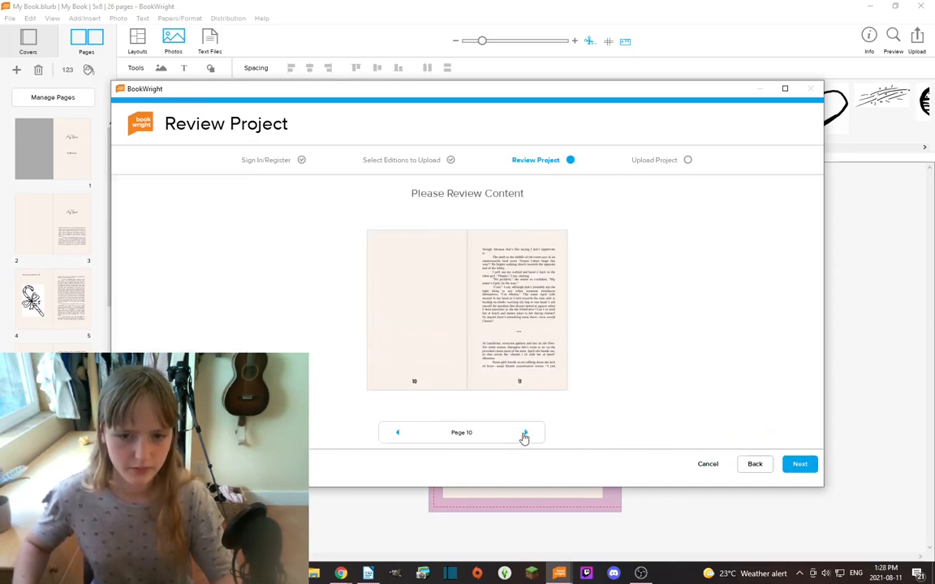
left_click(525, 434)
left_click(525, 434)
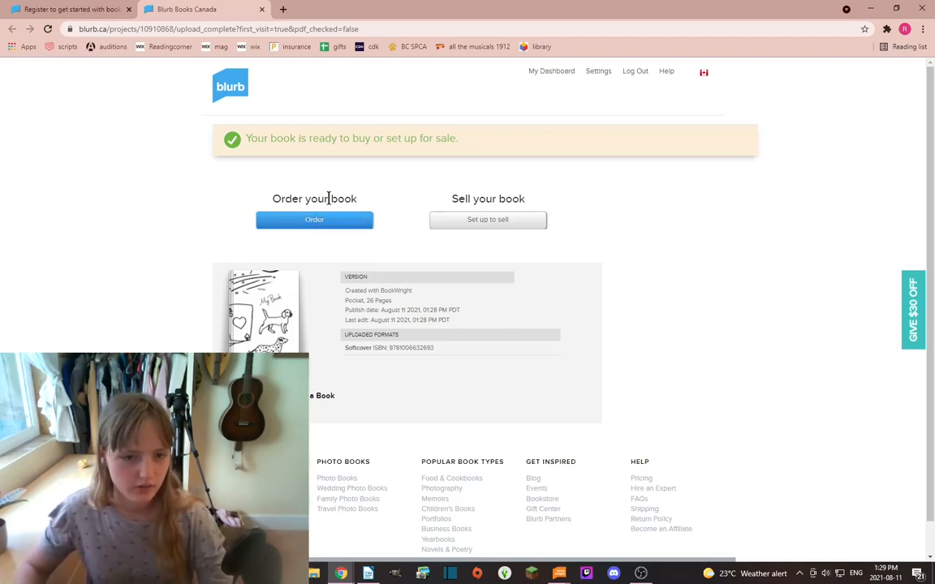
Set up the uploaded book for sale in Blurb and enter the description "Yooohoo I'm a book!" followed by a long "Hahaha"
left_click(509, 226)
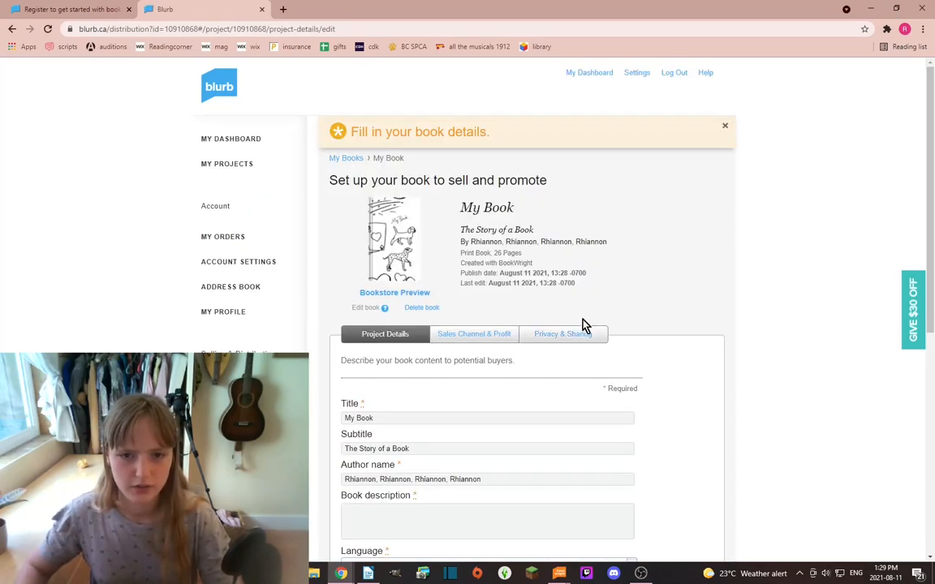
scroll(639, 230, "down", 4)
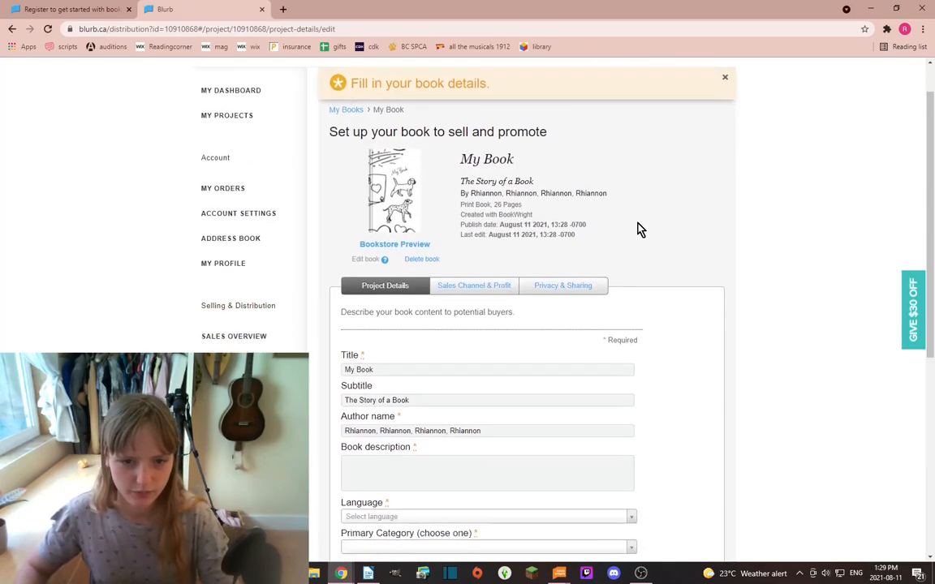
left_click(463, 329)
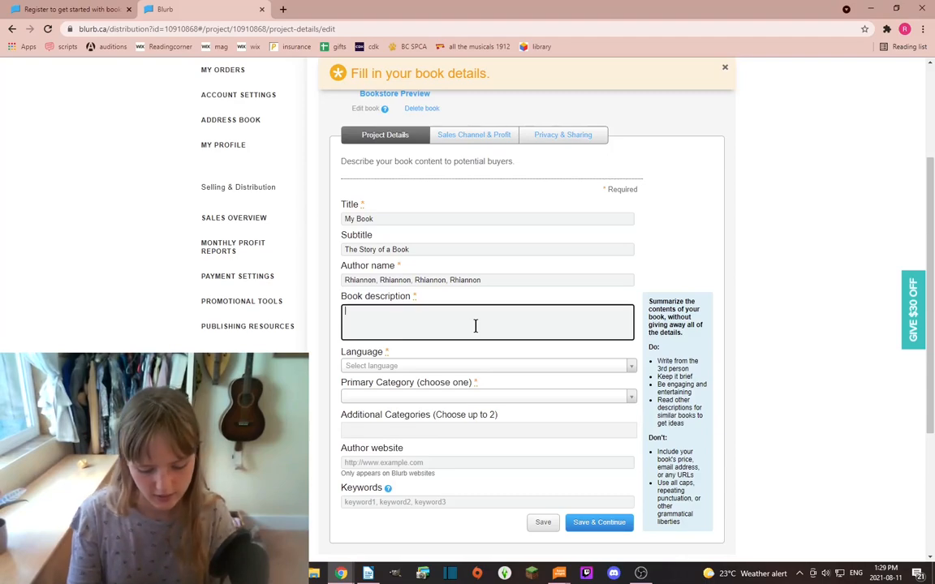
type("ooohoo I'")
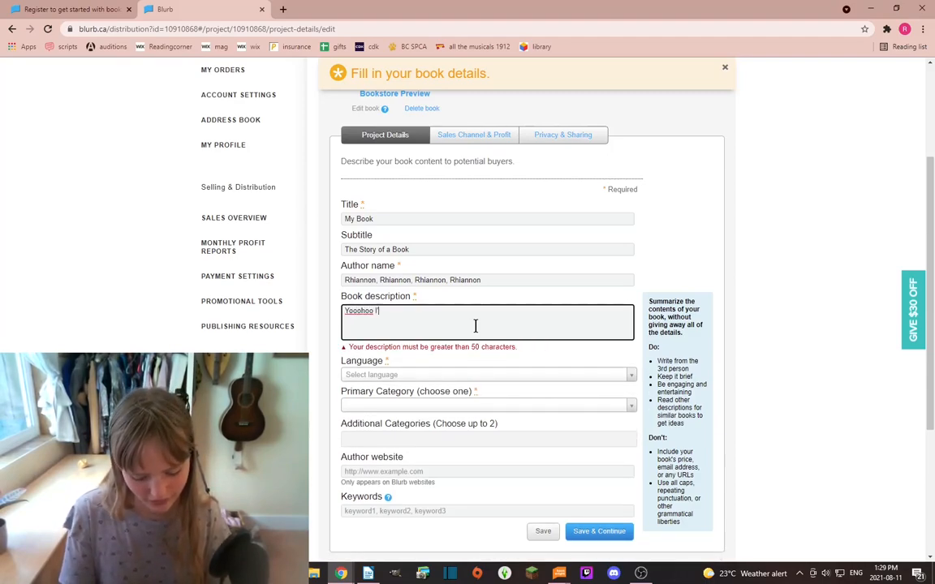
type("m a book! Hahahahahahahahahahahahahahahah")
Set the book's language to Bulgarian and its primary category to Australia
left_click(417, 367)
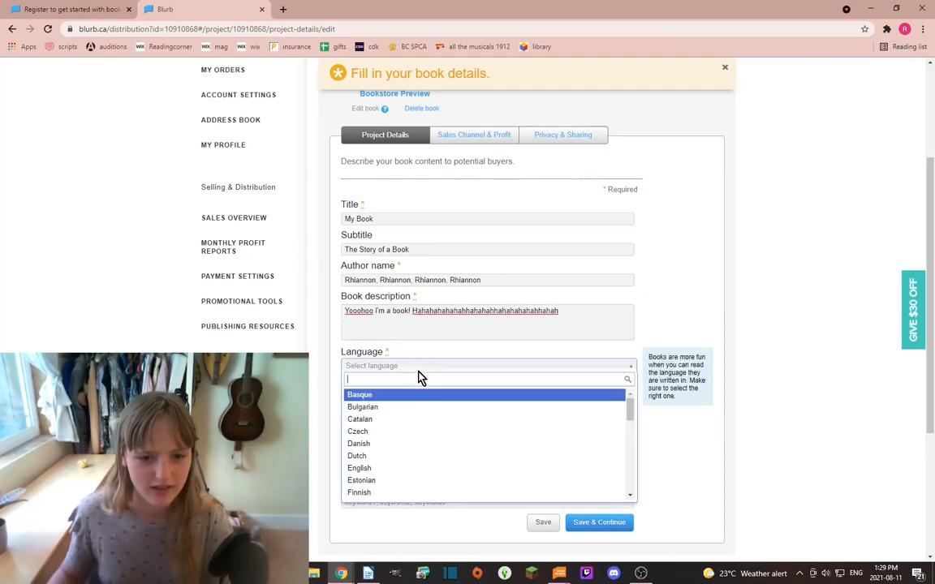
left_click(396, 407)
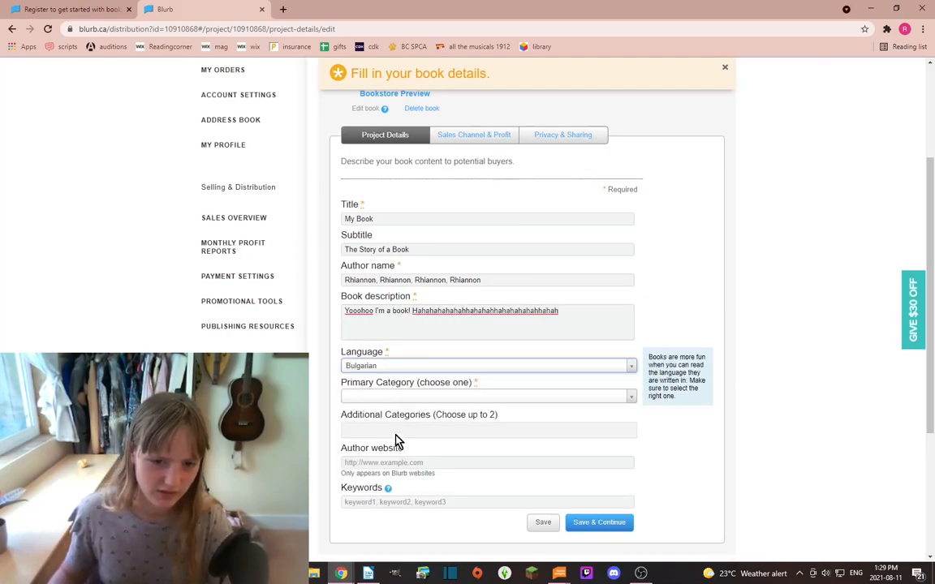
left_click(491, 397)
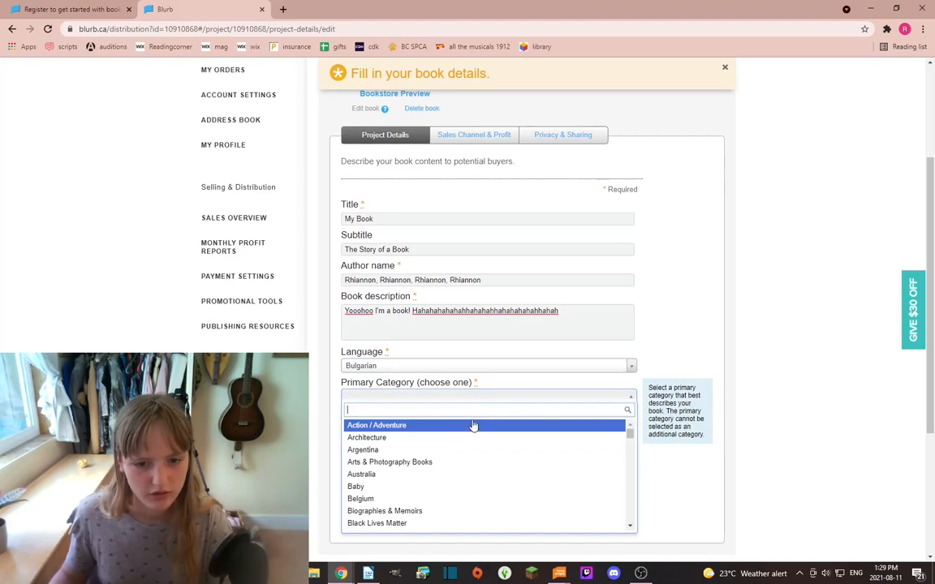
left_click(386, 477)
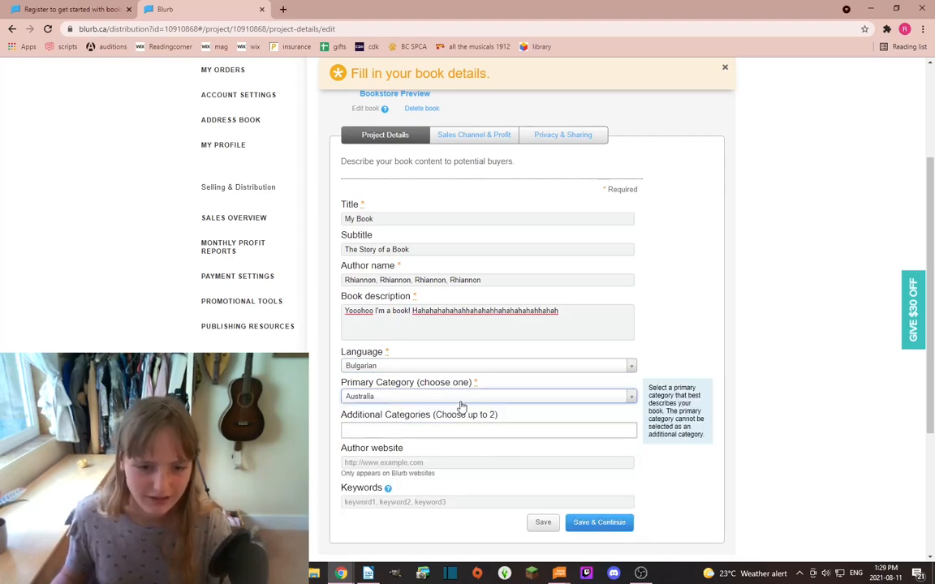
Add Baby and Belgium as the book's additional categories
left_click(458, 431)
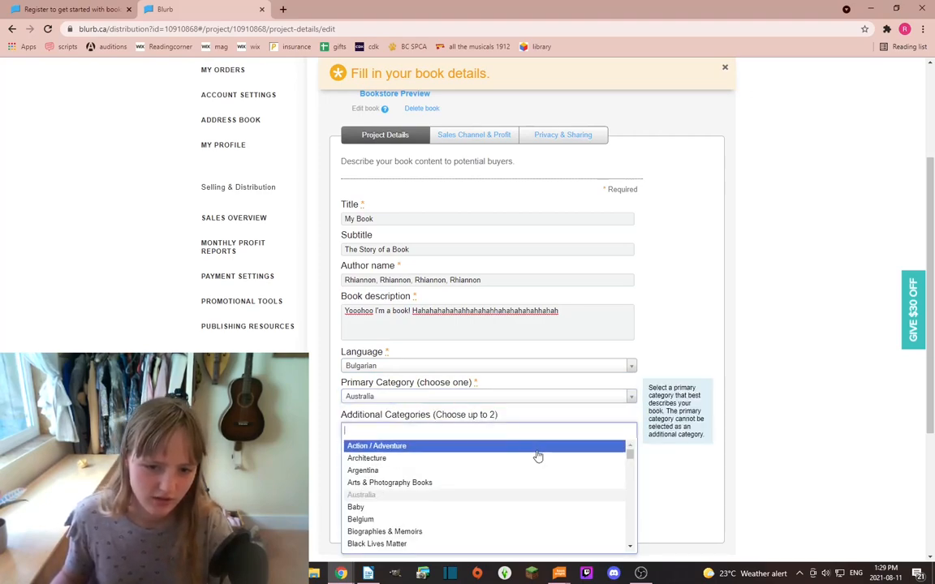
scroll(407, 485, "down", 1)
scroll(411, 483, "down", 1)
scroll(406, 476, "up", 1)
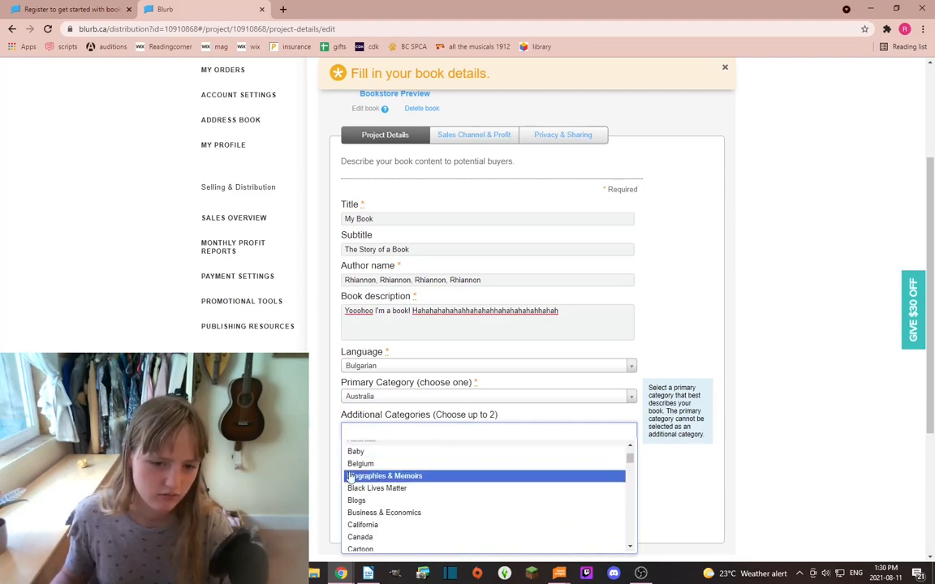
left_click(374, 451)
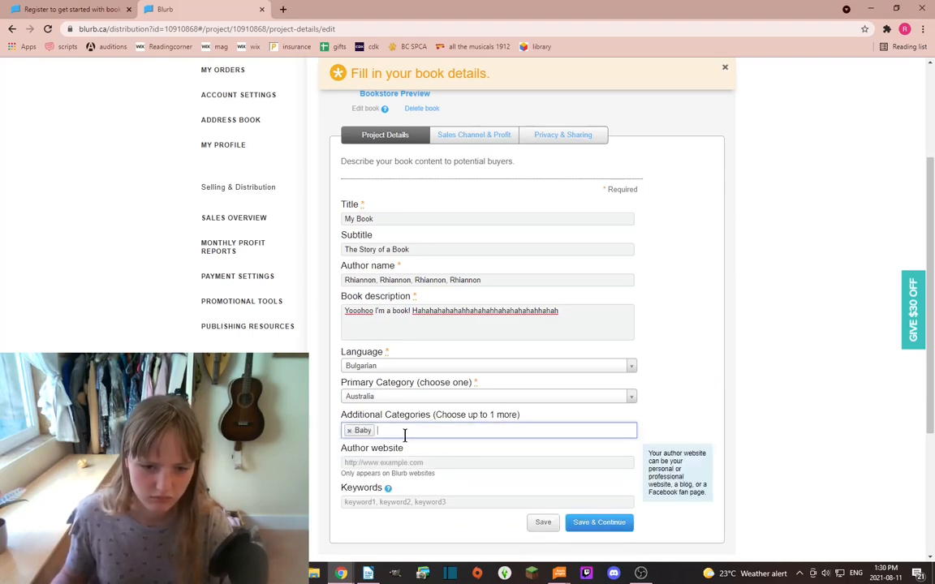
type("bel")
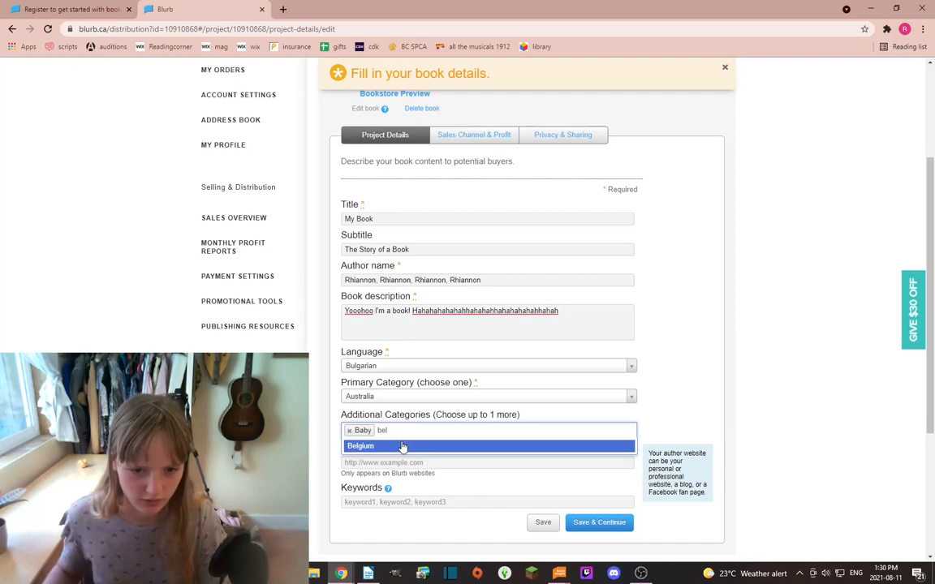
left_click(402, 447)
Try to save the book details and continue, leaving the author website and keywords empty
scroll(324, 432, "down", 2)
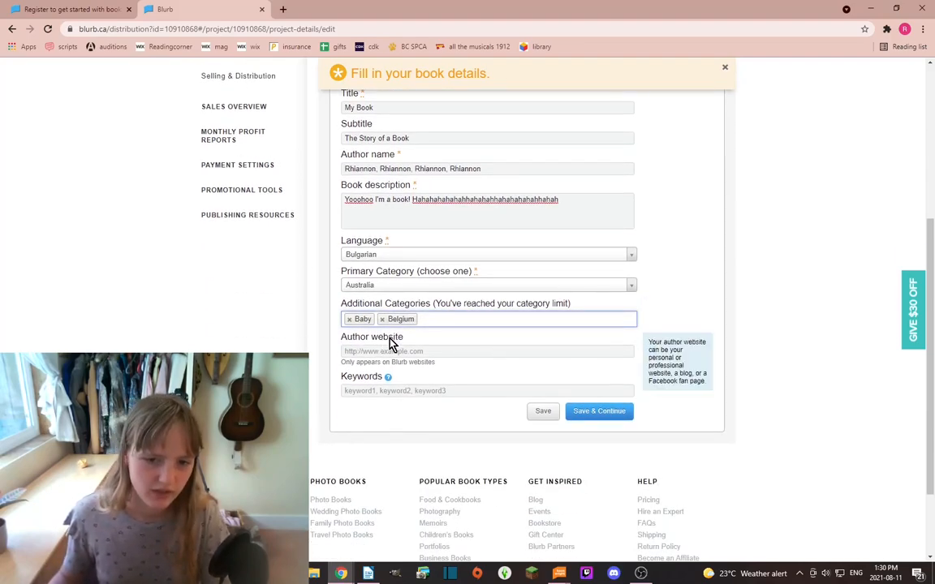
left_click(403, 391)
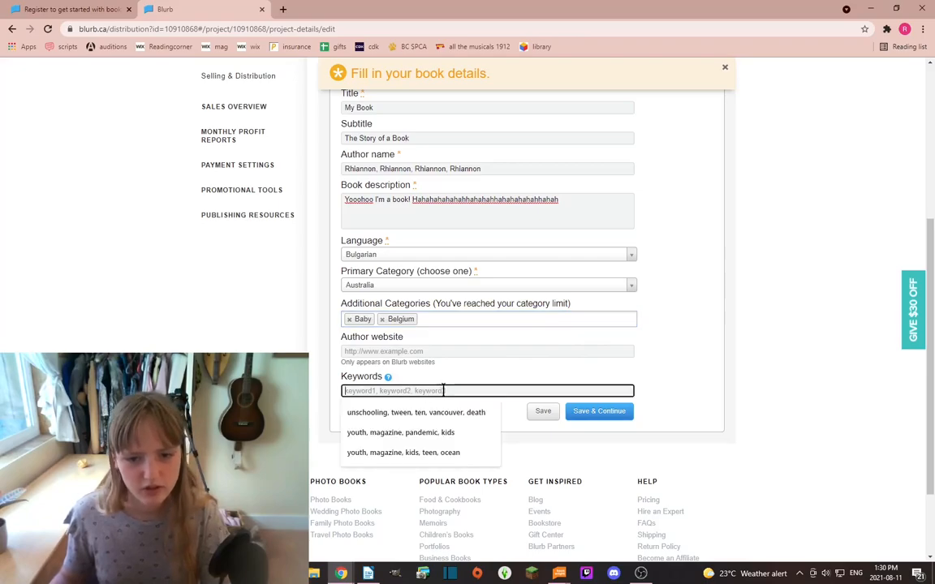
left_click(328, 354)
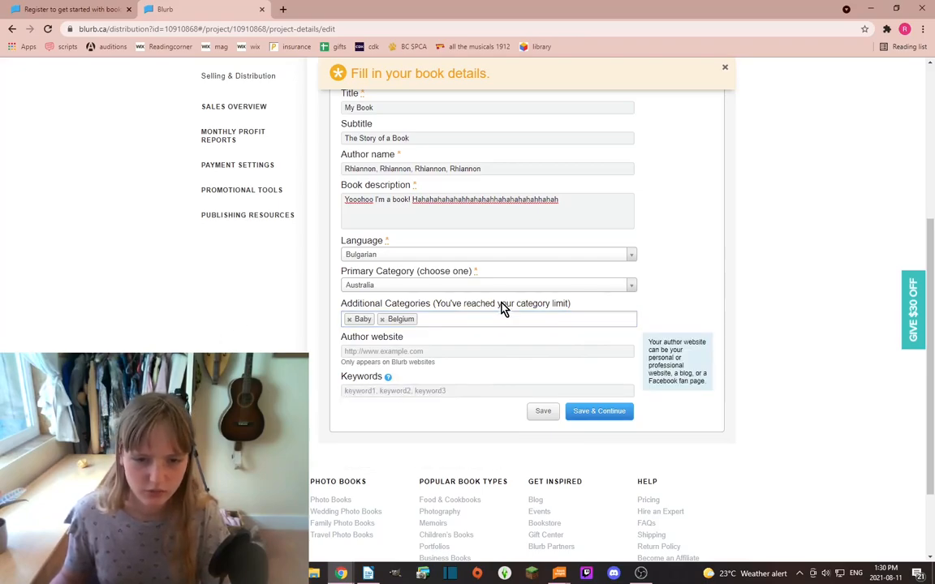
scroll(501, 304, "up", 2)
scroll(519, 349, "down", 2)
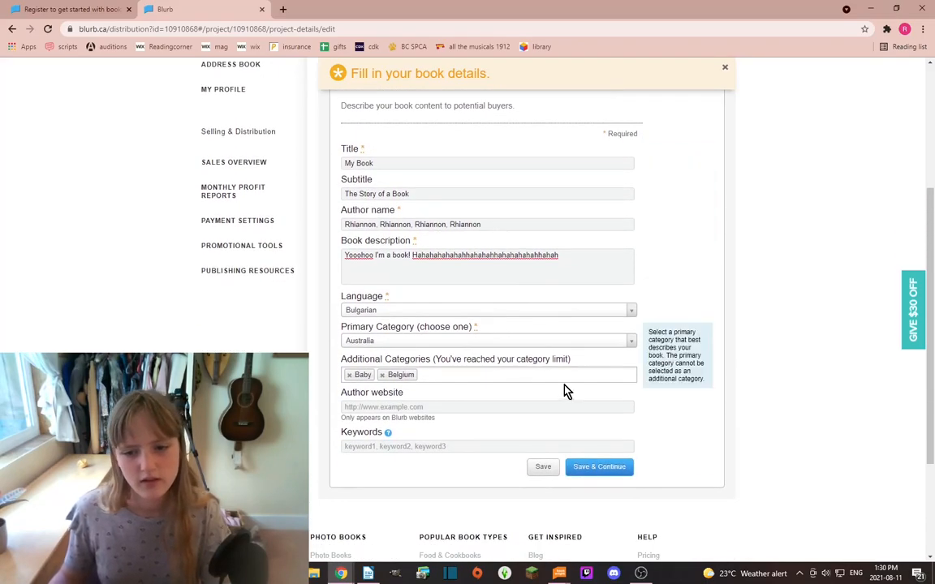
left_click(596, 467)
scroll(465, 412, "up", 1)
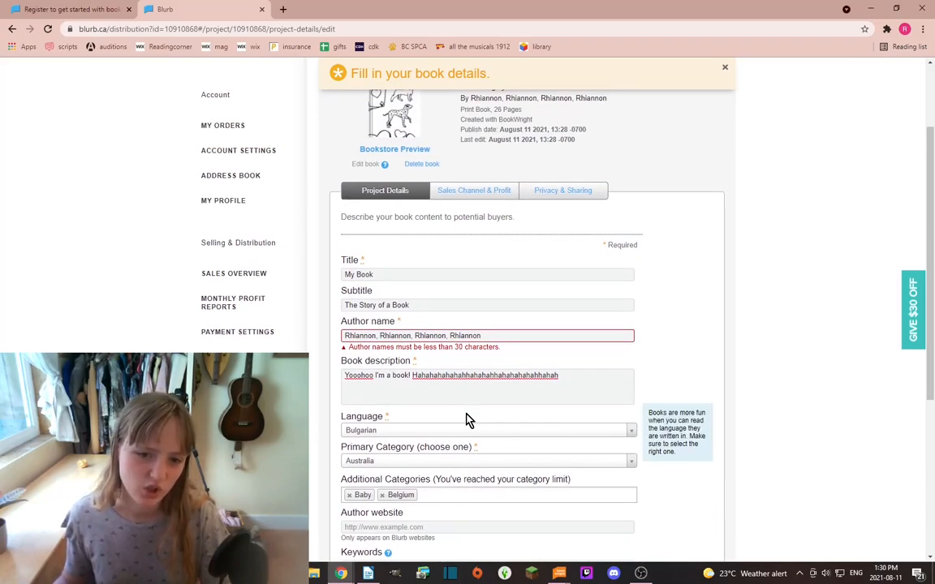
Replace the repeated author names with the author's full name, then save the details and continue to the sales setup
left_click(496, 334)
left_click_drag(501, 335, 373, 335)
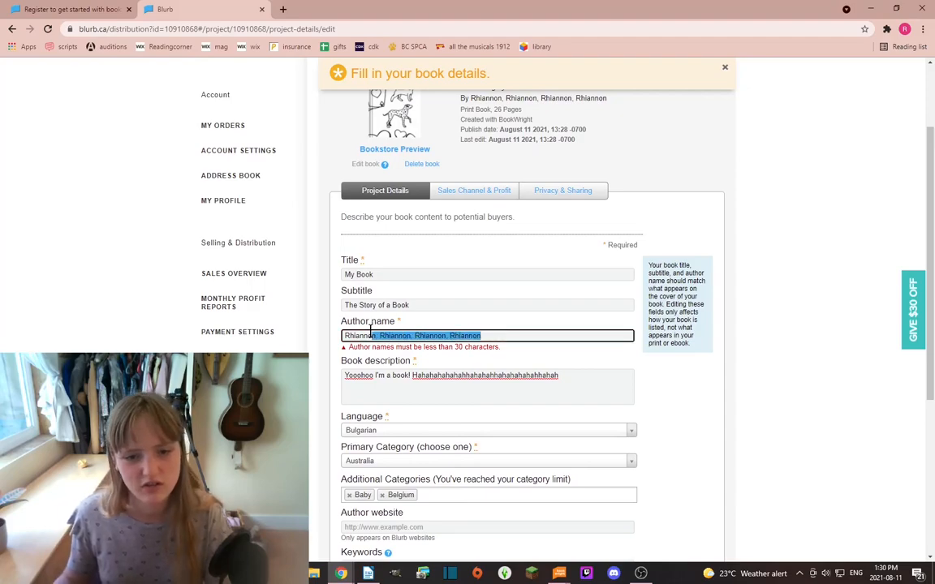
type("van Lidth de Jeude Roe")
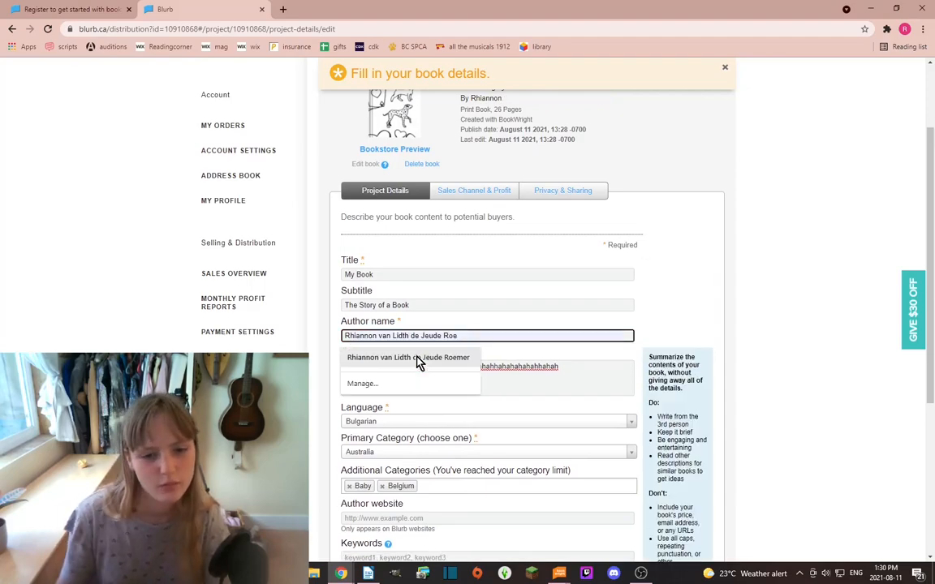
left_click(412, 360)
scroll(619, 444, "down", 2)
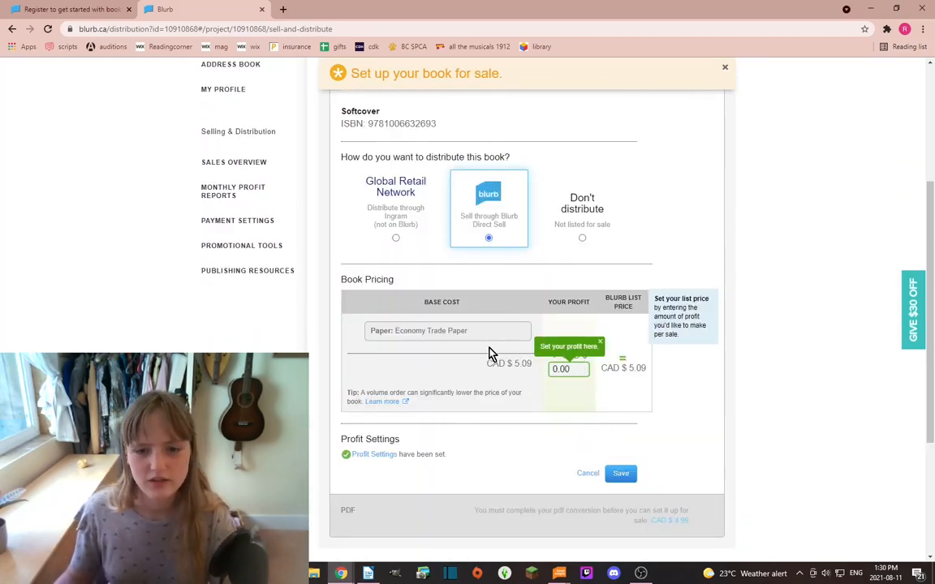
Check the softcover's base cost in the book pricing
double_click(517, 366)
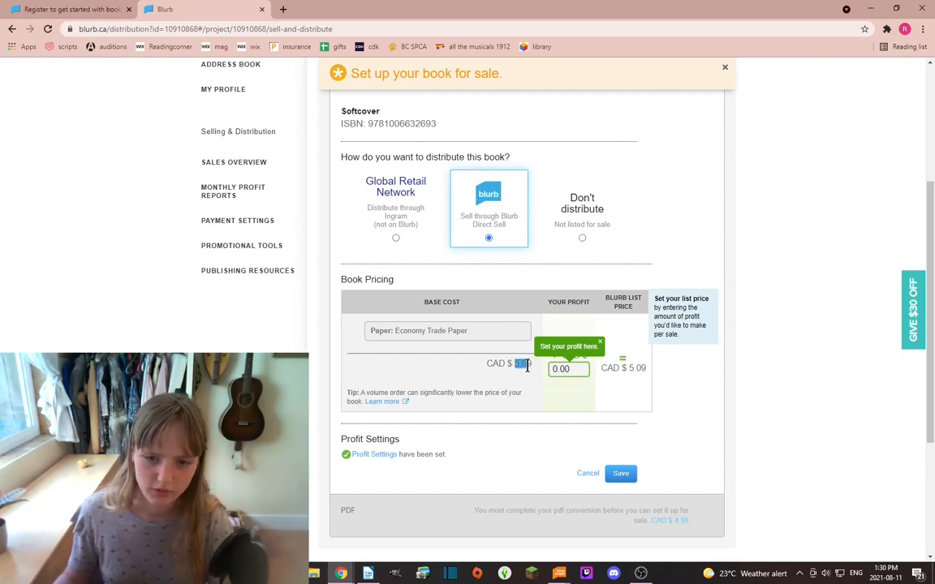
left_click(528, 365)
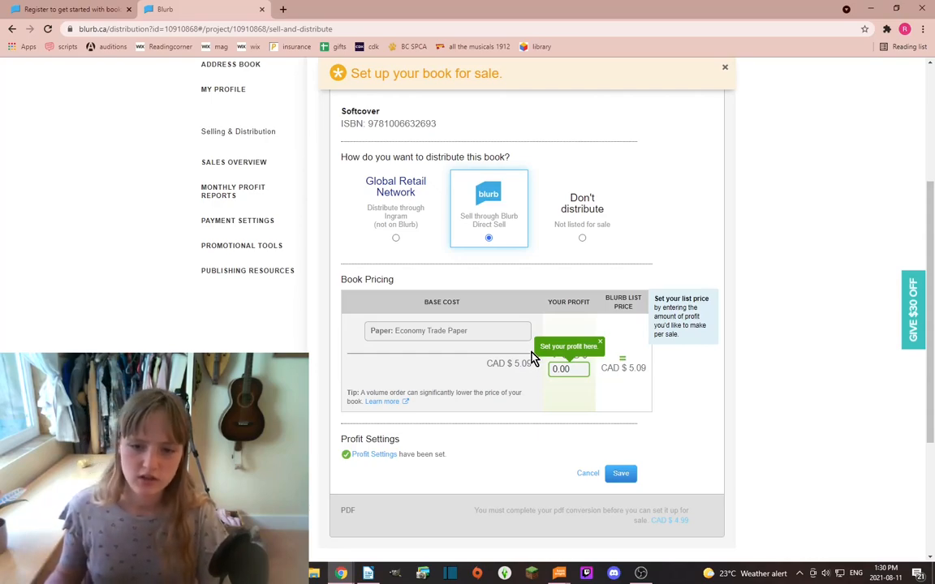
Set the softcover's profit to CAD $100.00 per sale and save the sales settings
left_click_drag(532, 363, 510, 366)
left_click(571, 380)
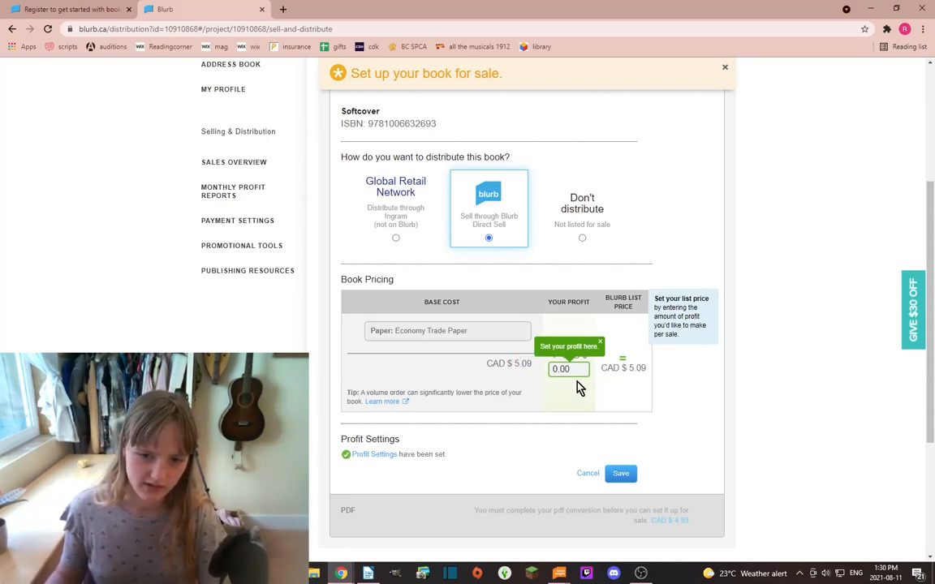
left_click(559, 374)
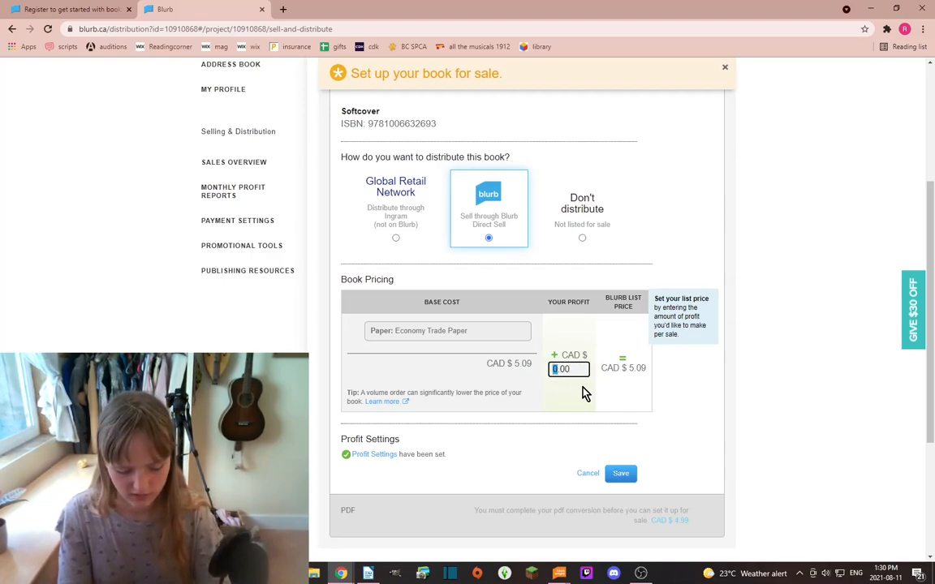
type("100")
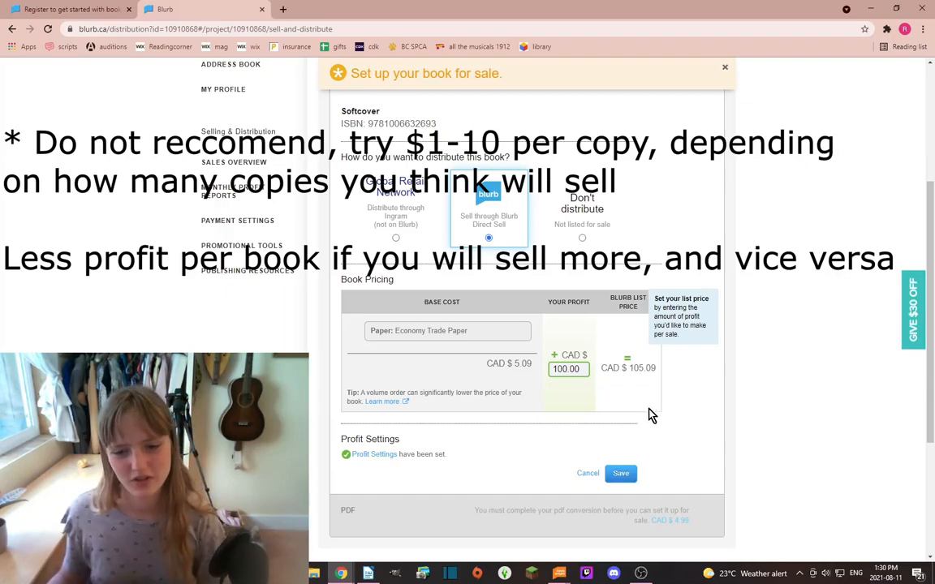
left_click(620, 473)
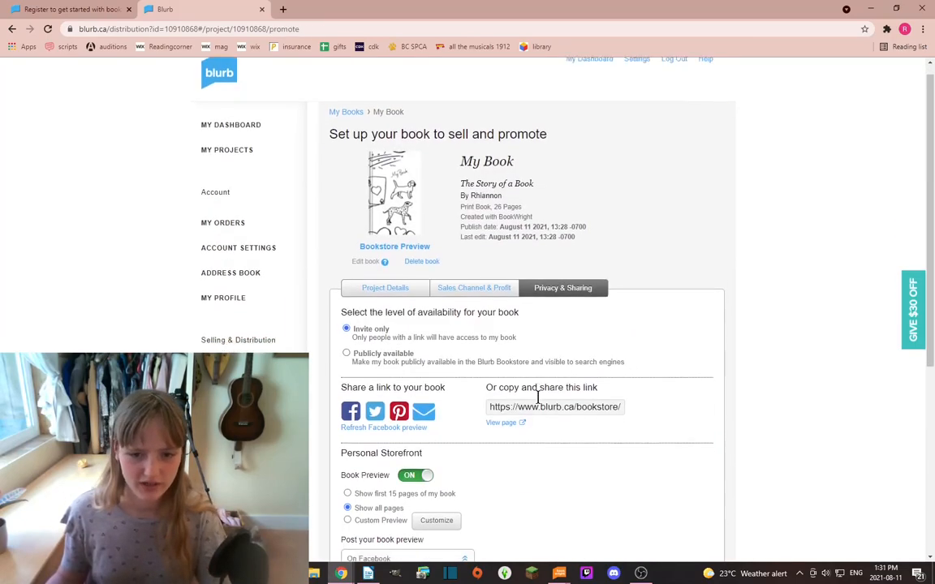
Make the book publicly available in the Blurb Bookstore and visible to search engines
scroll(537, 398, "down", 2)
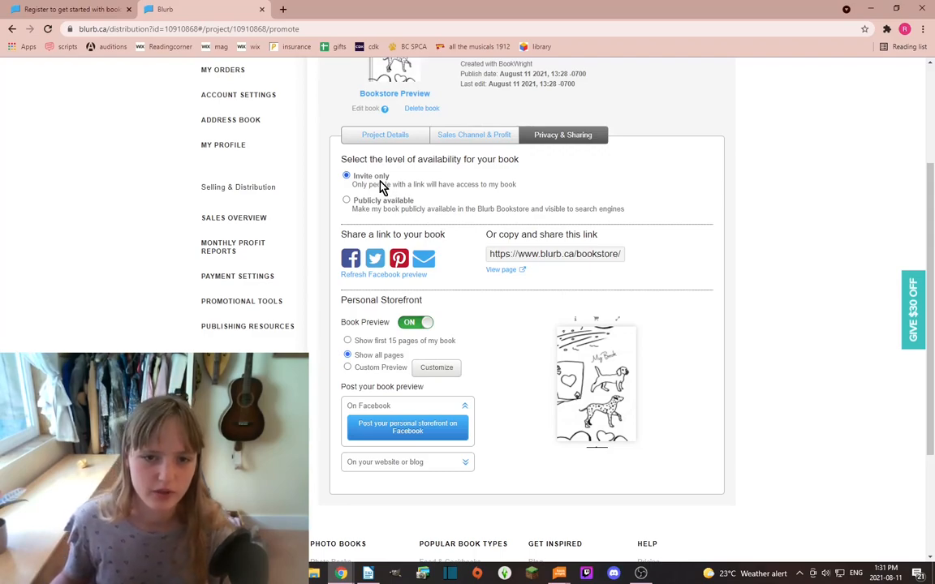
left_click_drag(374, 176, 465, 193)
left_click(514, 191)
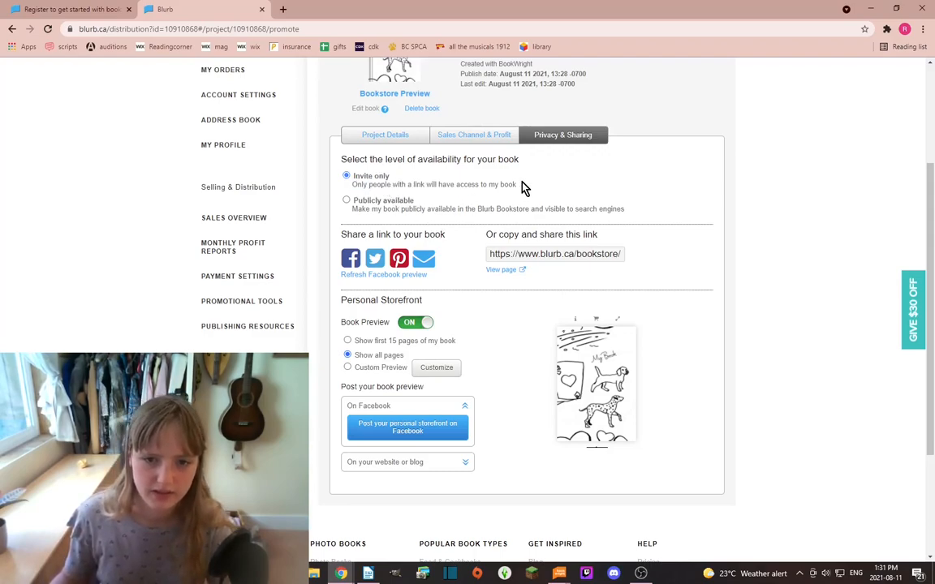
left_click_drag(373, 199, 610, 215)
left_click(469, 210)
left_click(609, 215)
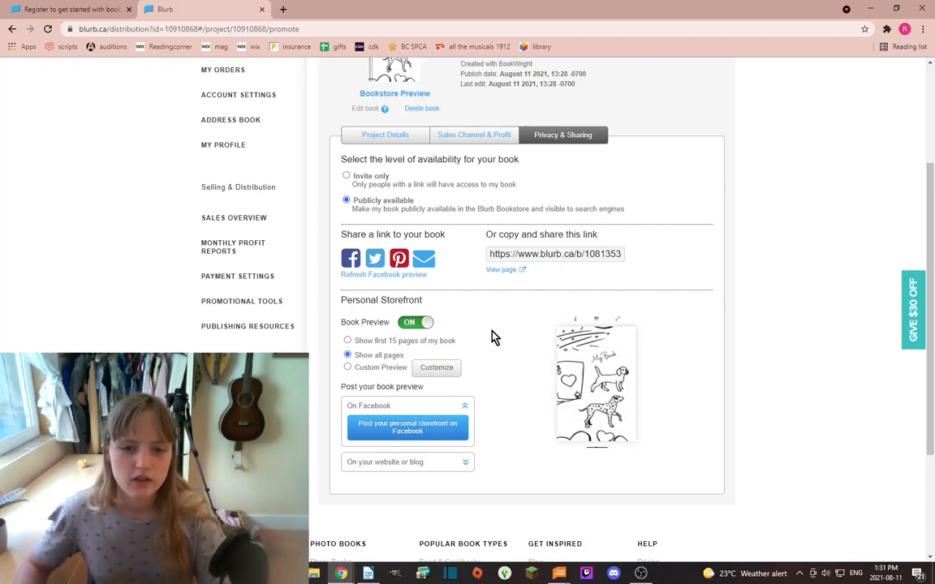
Try the custom and first-15-pages options for the book preview, then set it back to show all pages
left_click(365, 370)
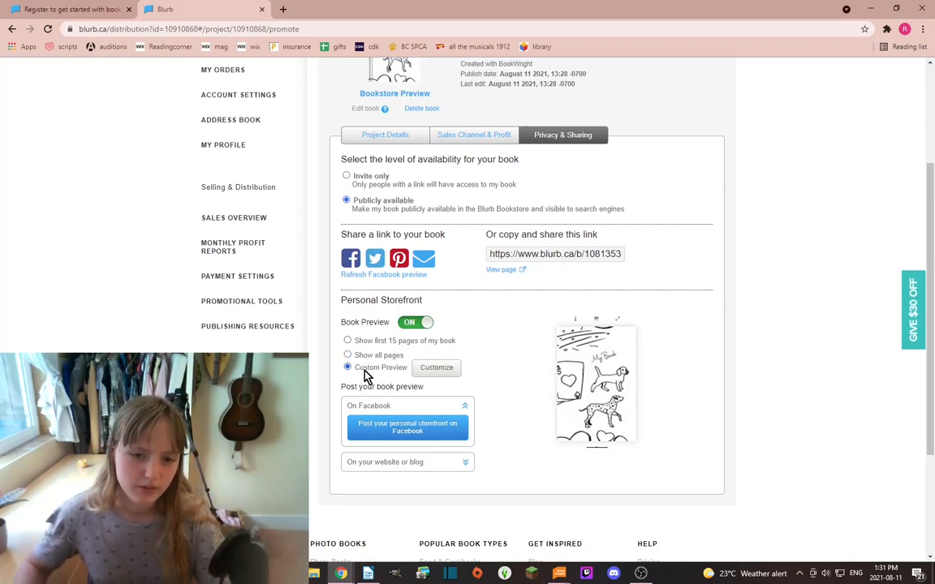
left_click(365, 341)
left_click(362, 358)
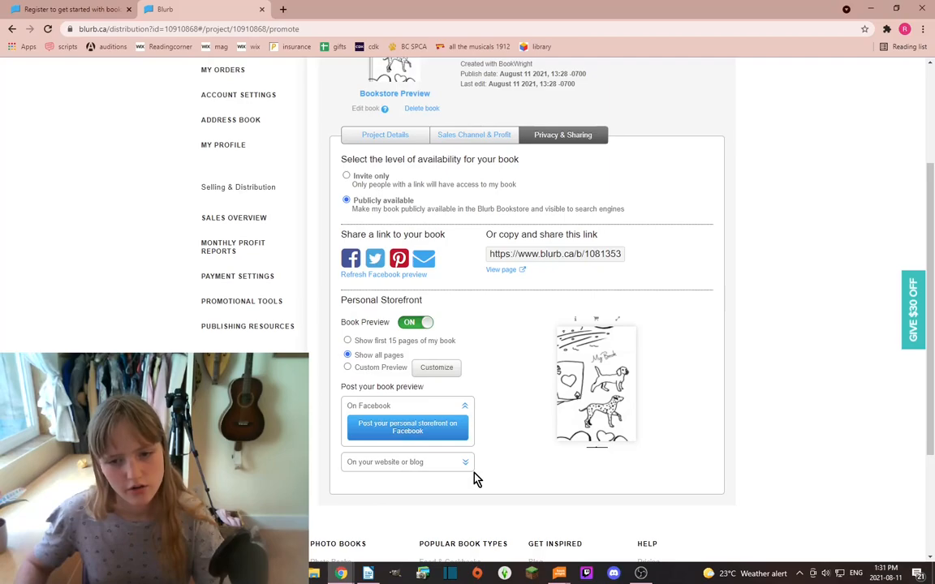
left_click(626, 318)
left_click(517, 254)
Open the list of Blurb projects and look through all the books and magazines in it
scroll(485, 255, "up", 2)
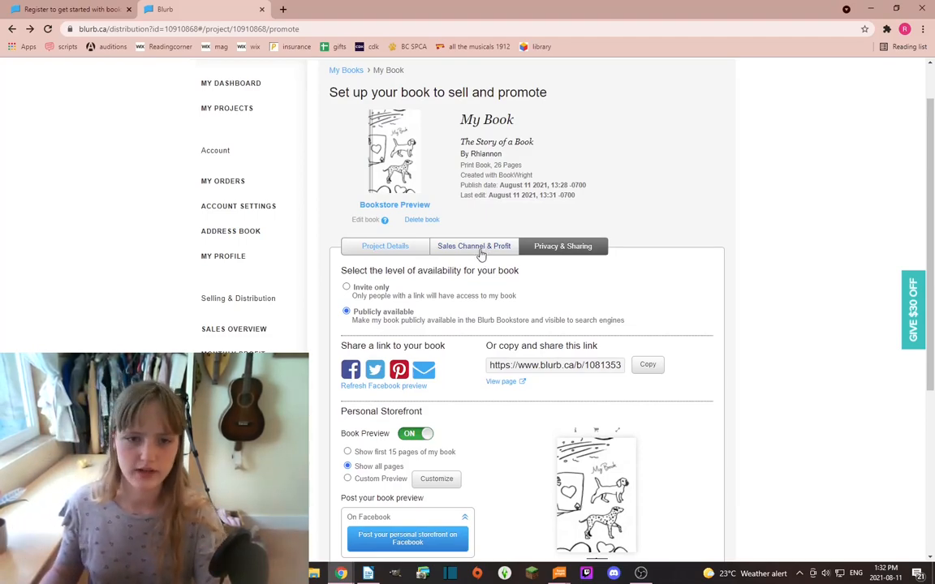
scroll(417, 262, "up", 1)
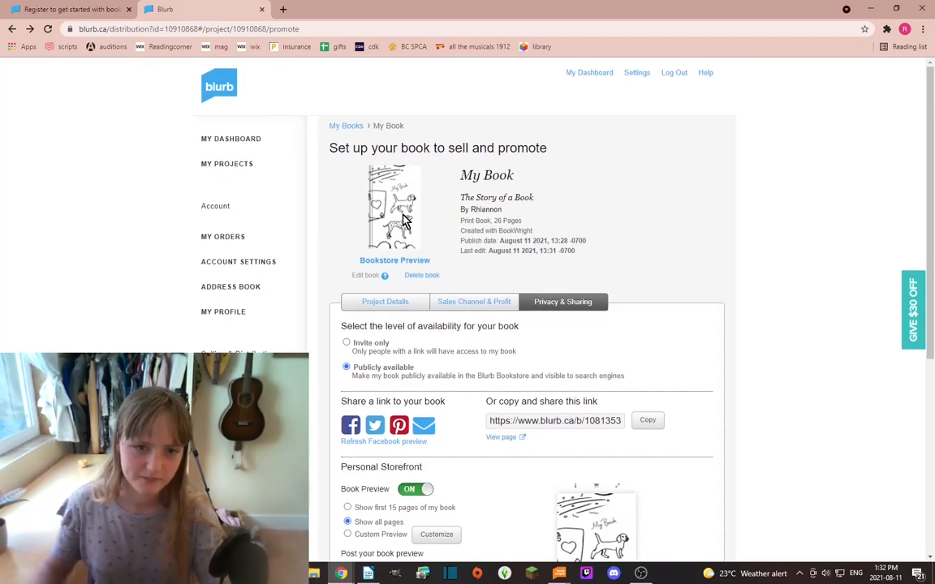
left_click(227, 163)
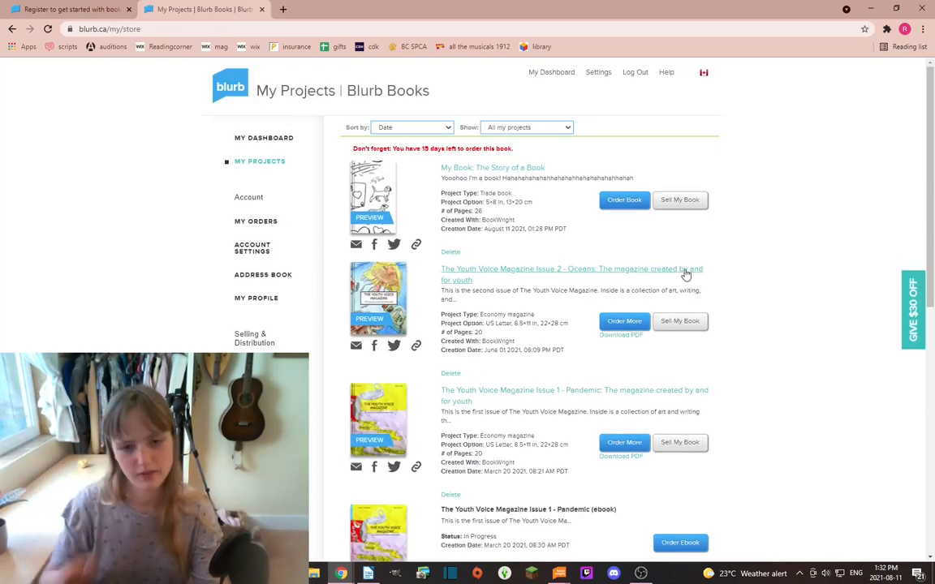
scroll(690, 267, "down", 2)
scroll(702, 259, "down", 4)
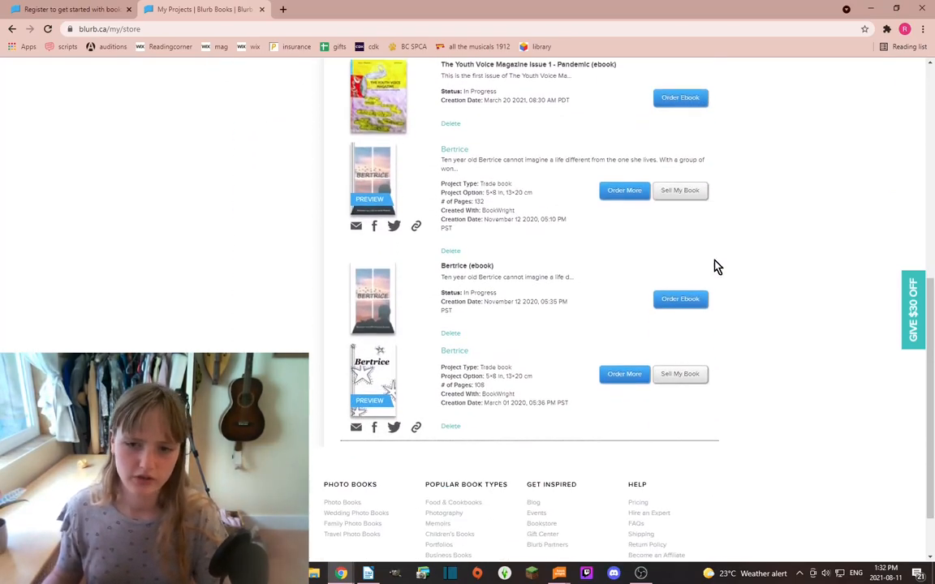
scroll(746, 301, "up", 3)
scroll(742, 314, "up", 4)
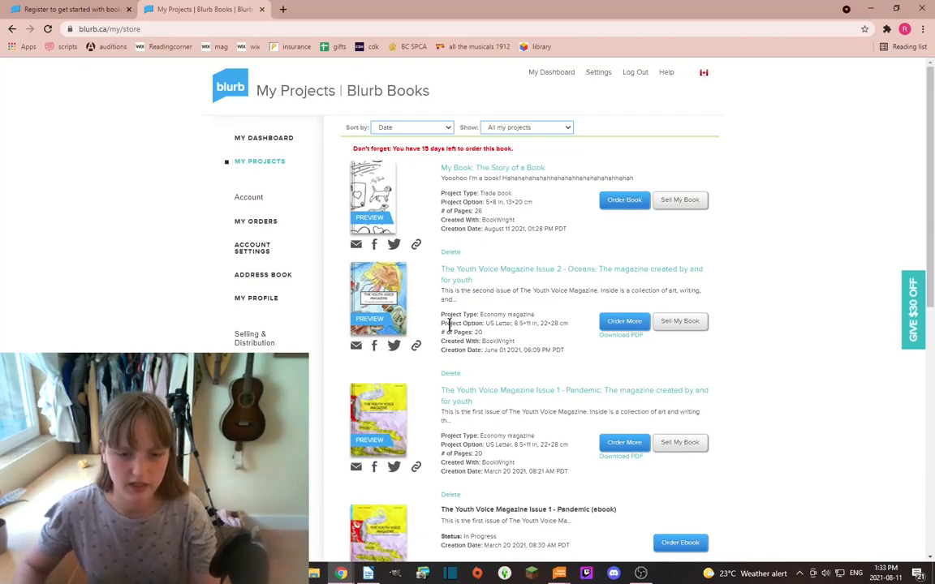
Open the store page of the 132-page trade book Bertrice and check its softcover and hardcover dust jacket options
scroll(434, 309, "down", 3)
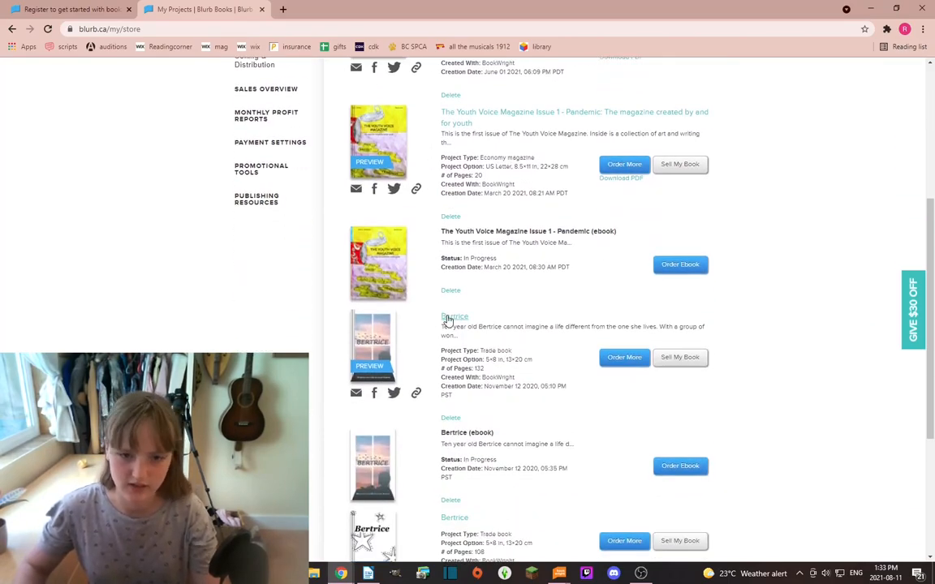
left_click(447, 317)
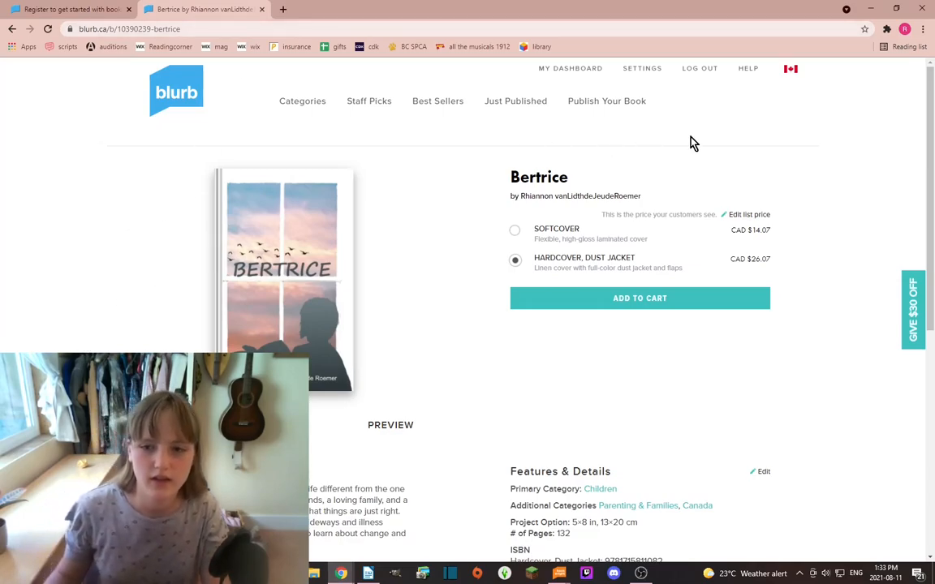
left_click(559, 237)
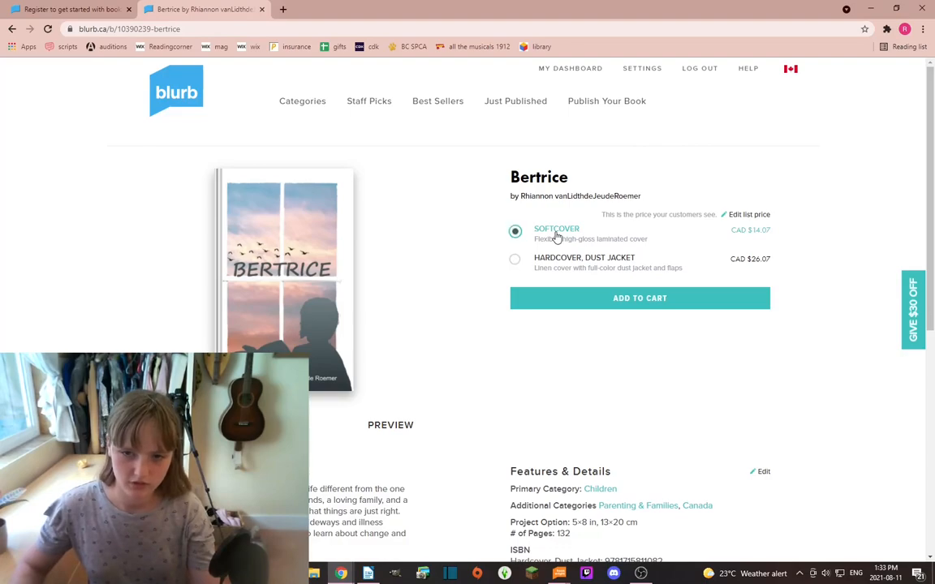
left_click(558, 261)
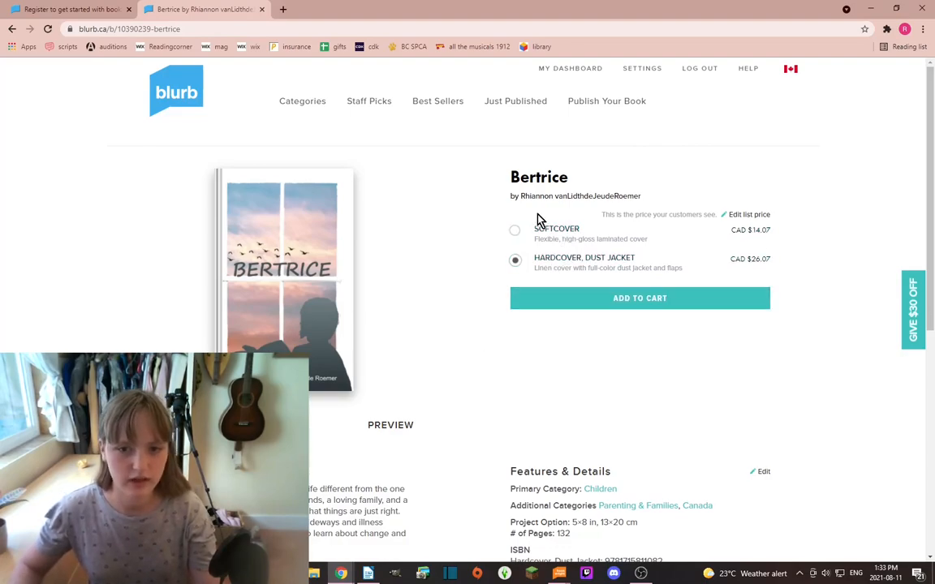
Review the book description, the creator information and the author's other books on the Bertrice store page
scroll(479, 368, "down", 3)
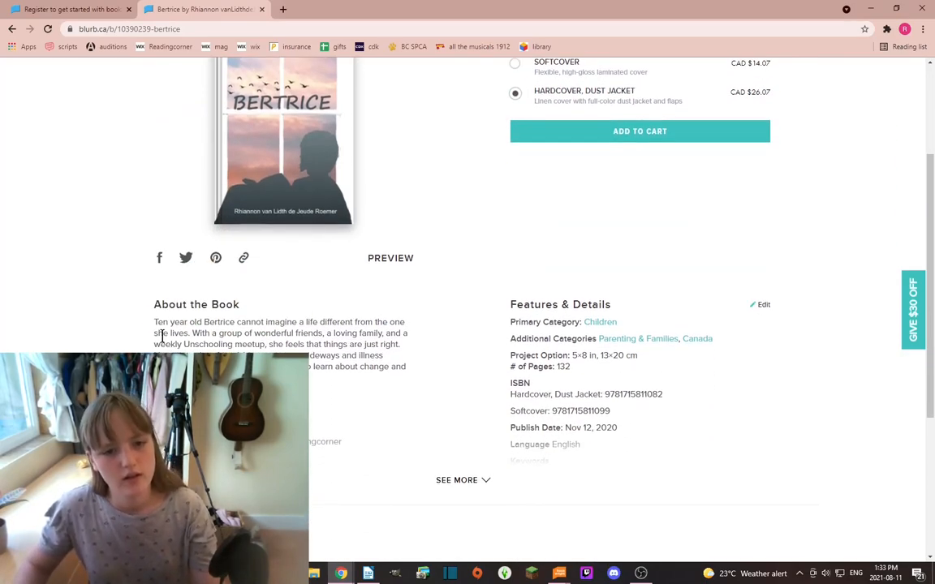
left_click_drag(166, 325, 327, 397)
left_click(328, 397)
scroll(340, 447, "down", 4)
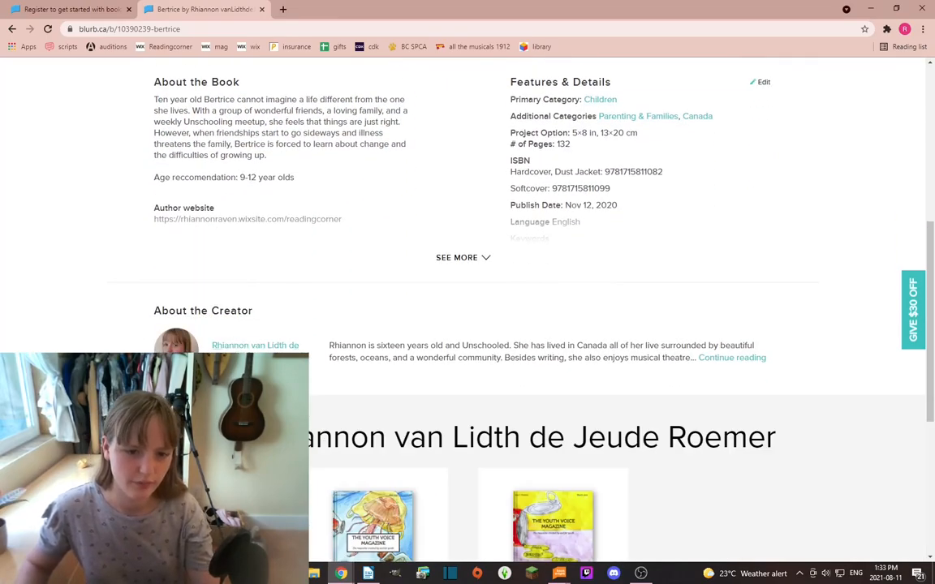
scroll(558, 313, "down", 5)
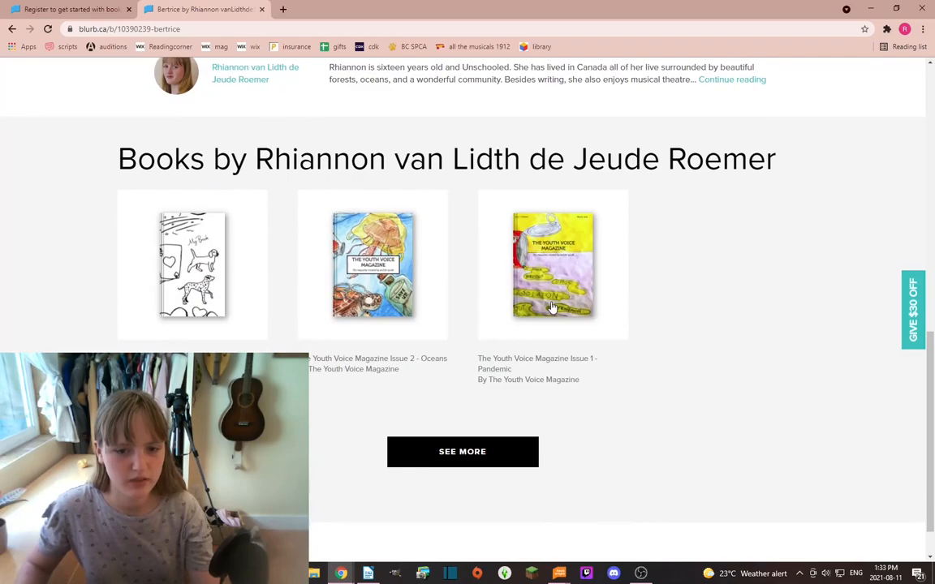
scroll(479, 374, "up", 15)
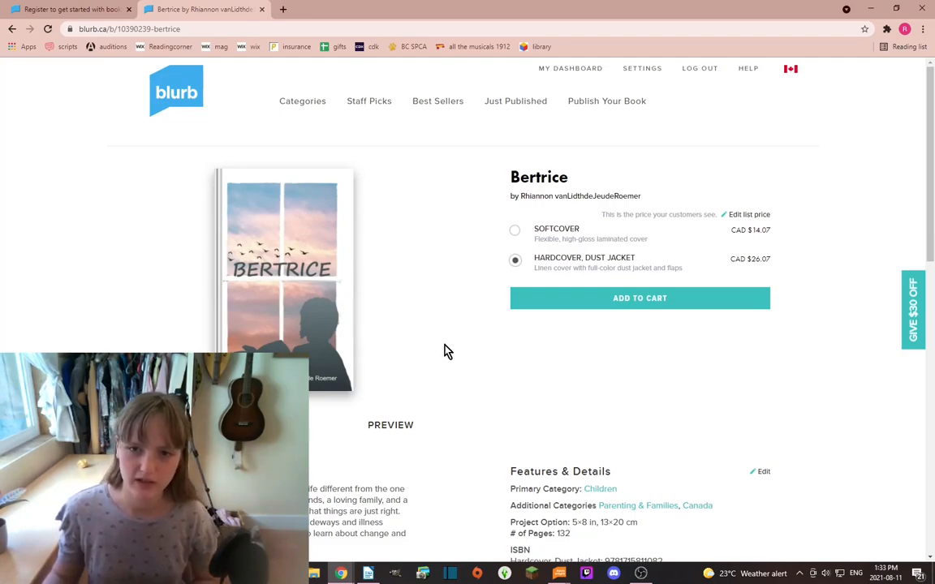
Open the Blurb Bookstore and search it for "bertrice"
left_click(454, 101)
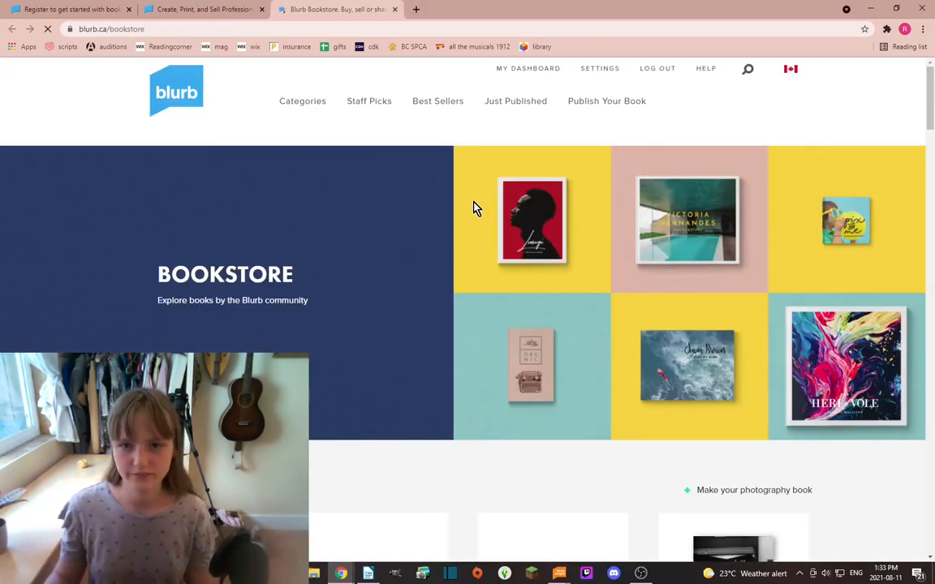
left_click(738, 71)
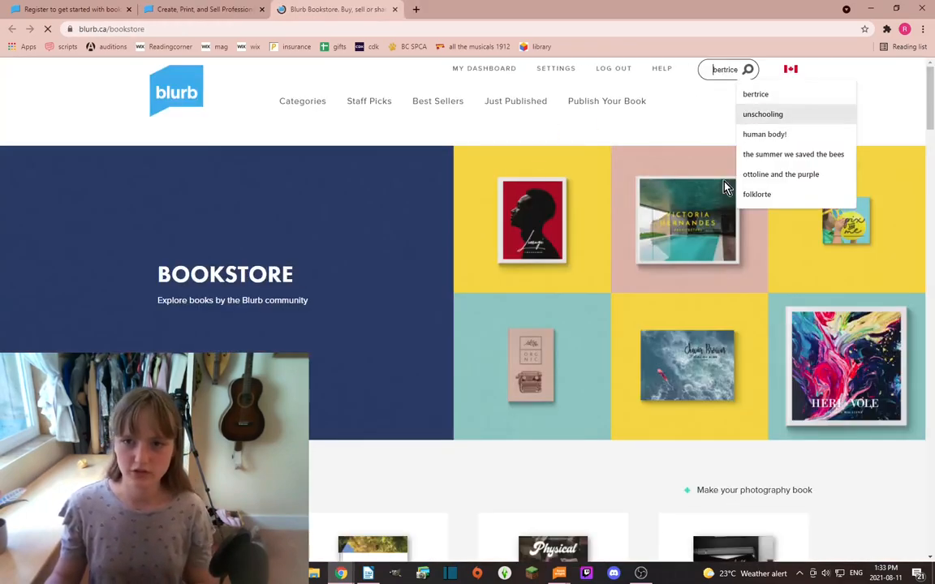
left_click(754, 95)
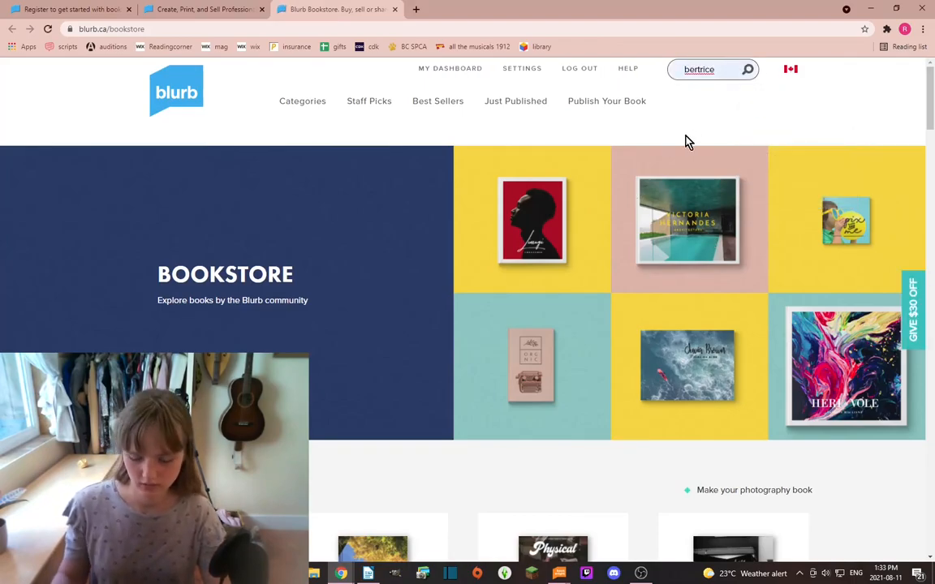
key("Return")
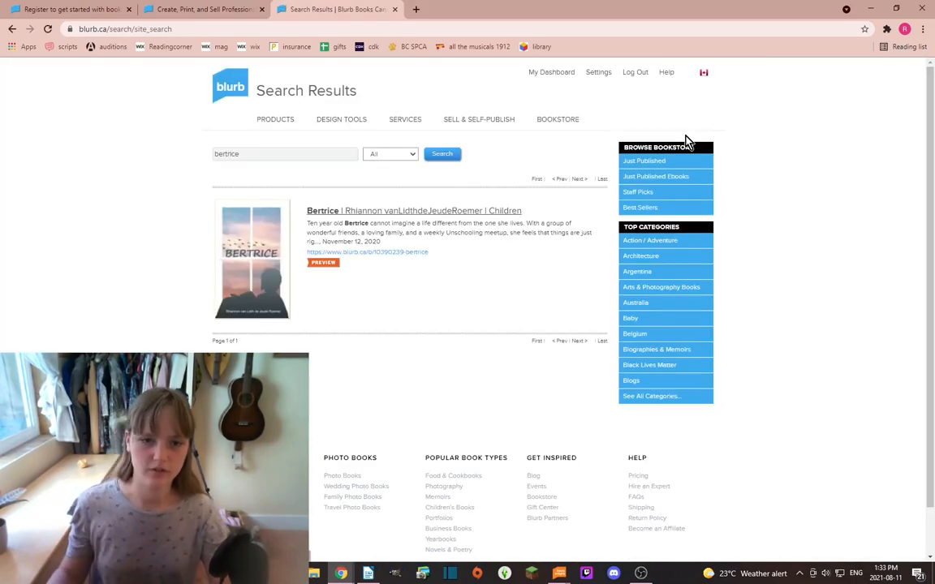